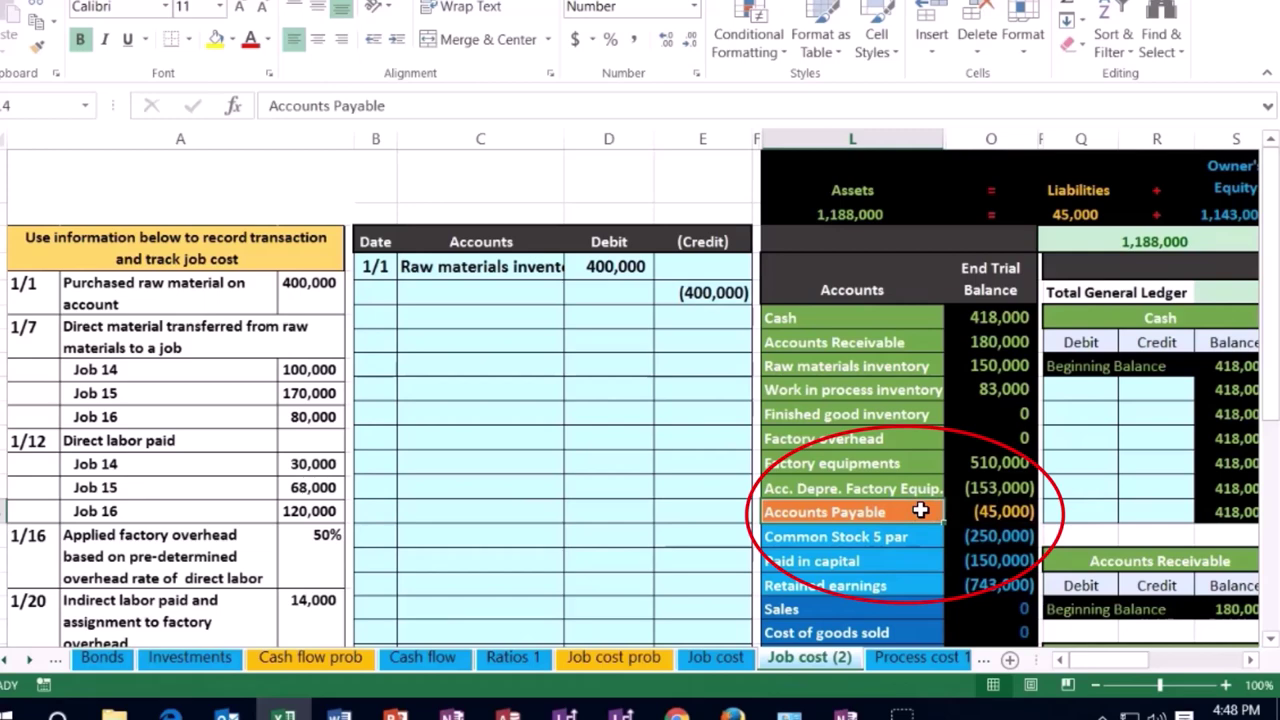
# Step: Copy the Accounts Payable account name from the trial balance into cell C5, the credit line of the 1/1 journal entry
pyautogui.rightClick(920, 511)
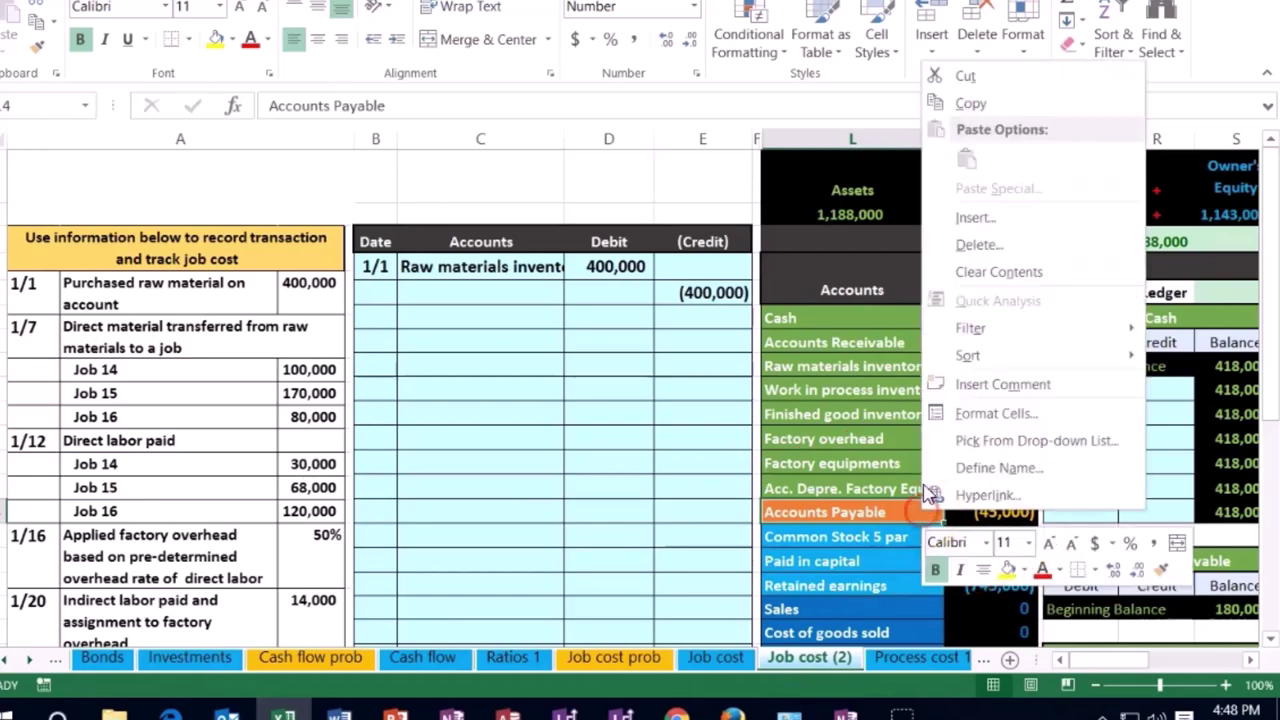
pyautogui.click(965, 100)
pyautogui.click(517, 292)
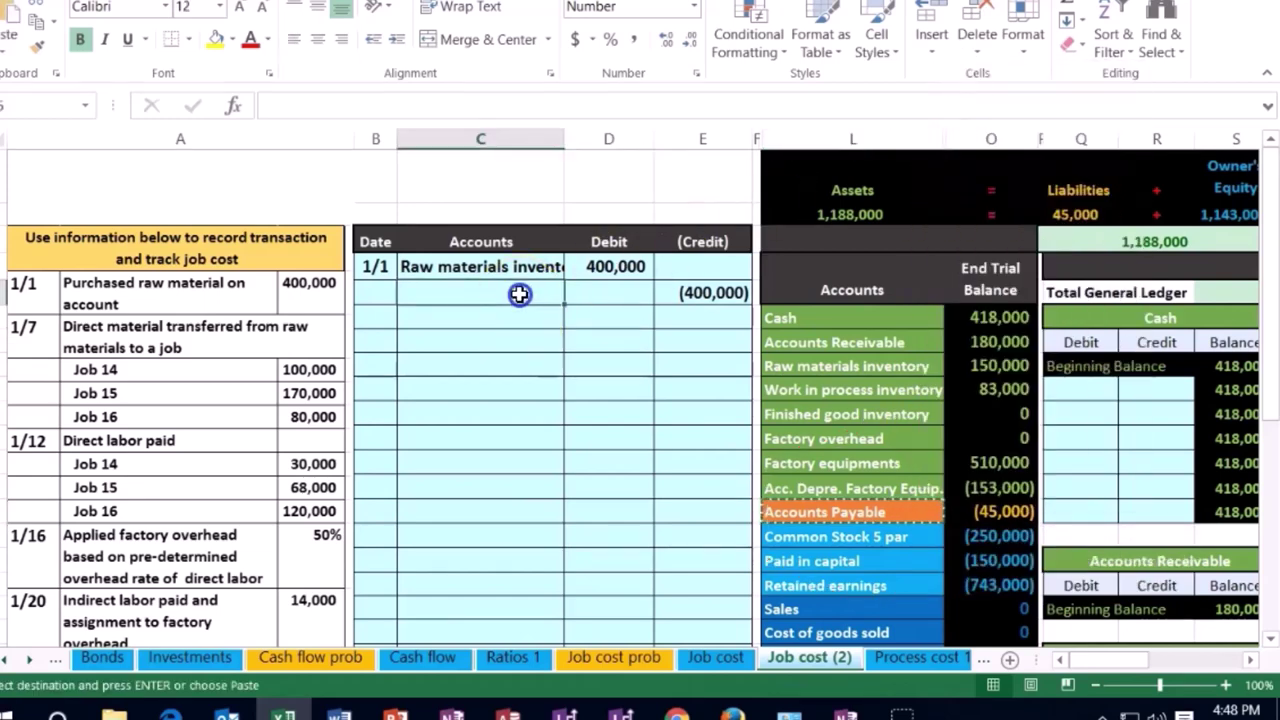
pyautogui.rightClick(519, 293)
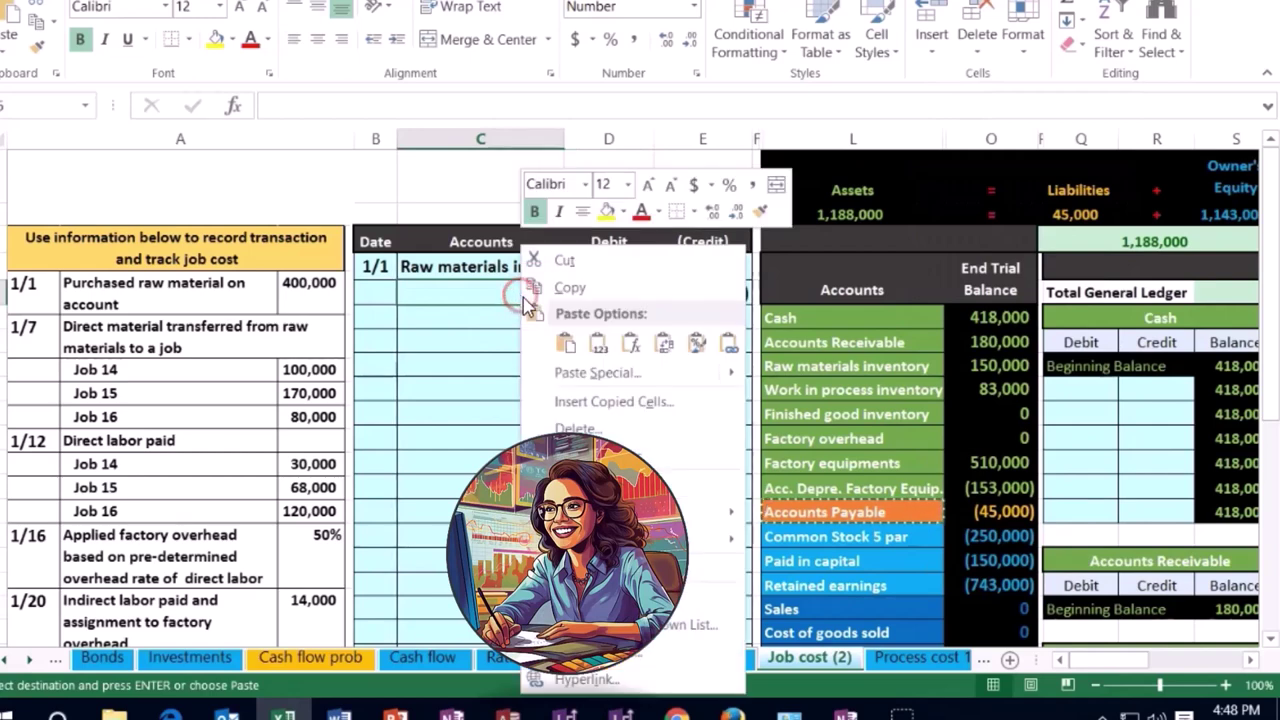
pyautogui.click(590, 335)
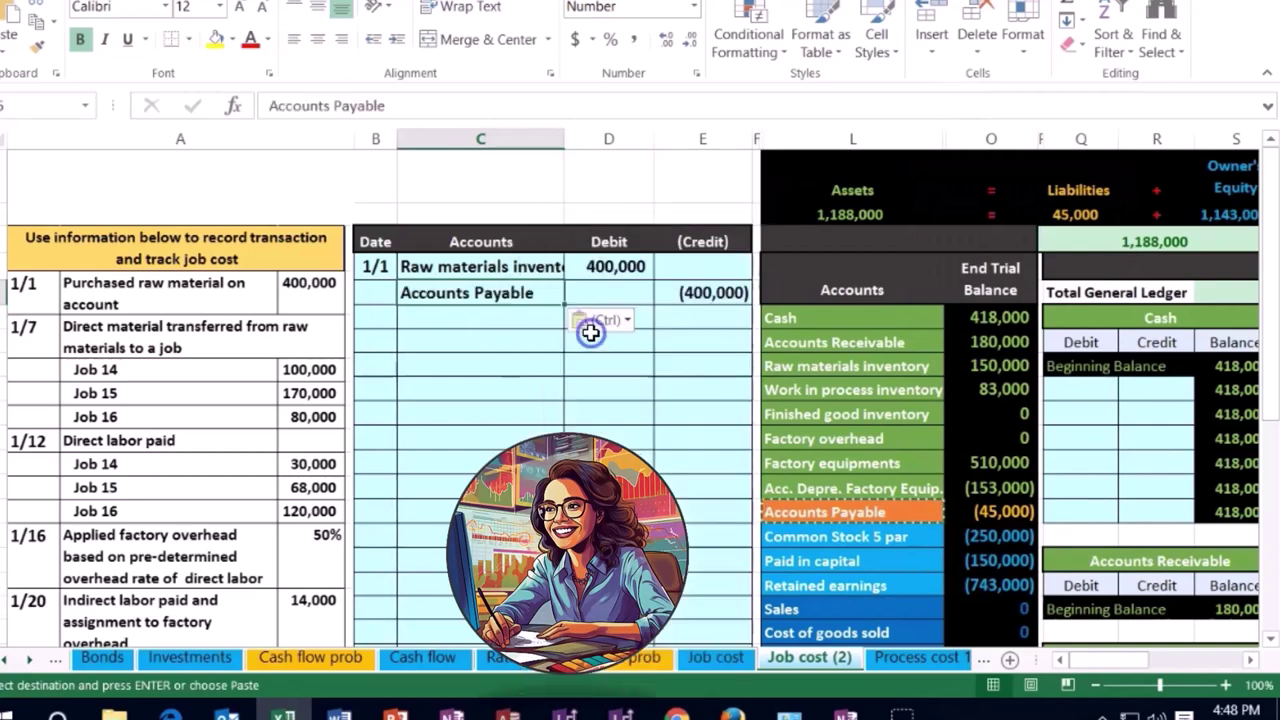
pyautogui.click(706, 343)
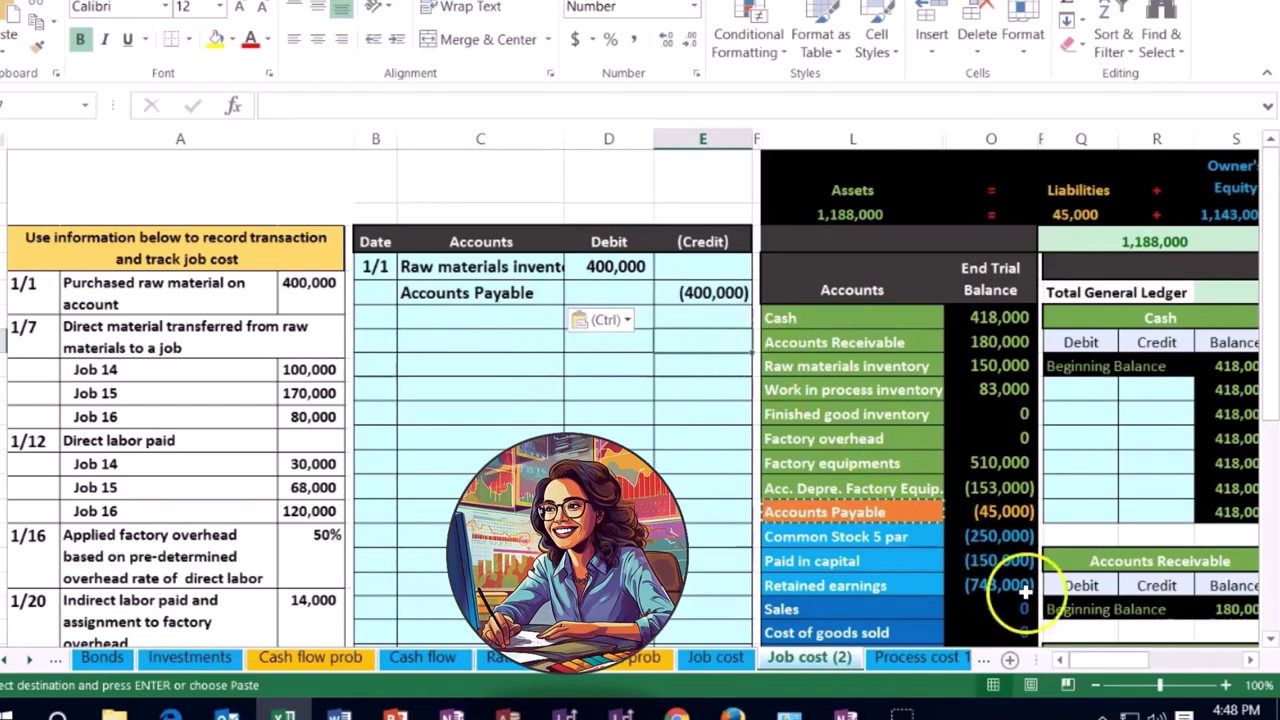
# Step: Examine the layout of the general ledger accounts beside the trial balance
pyautogui.click(1096, 686)
pyautogui.click(1096, 686)
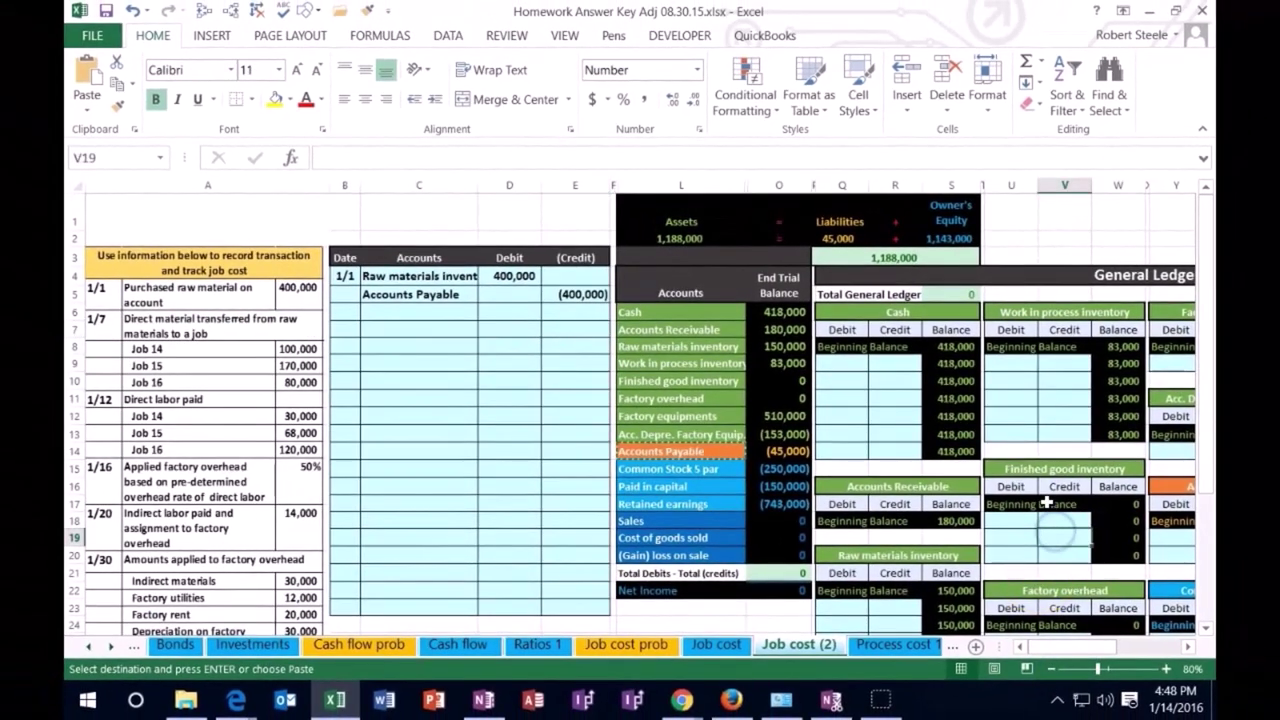
pyautogui.click(1118, 537)
pyautogui.press('Right')
pyautogui.press('Right')
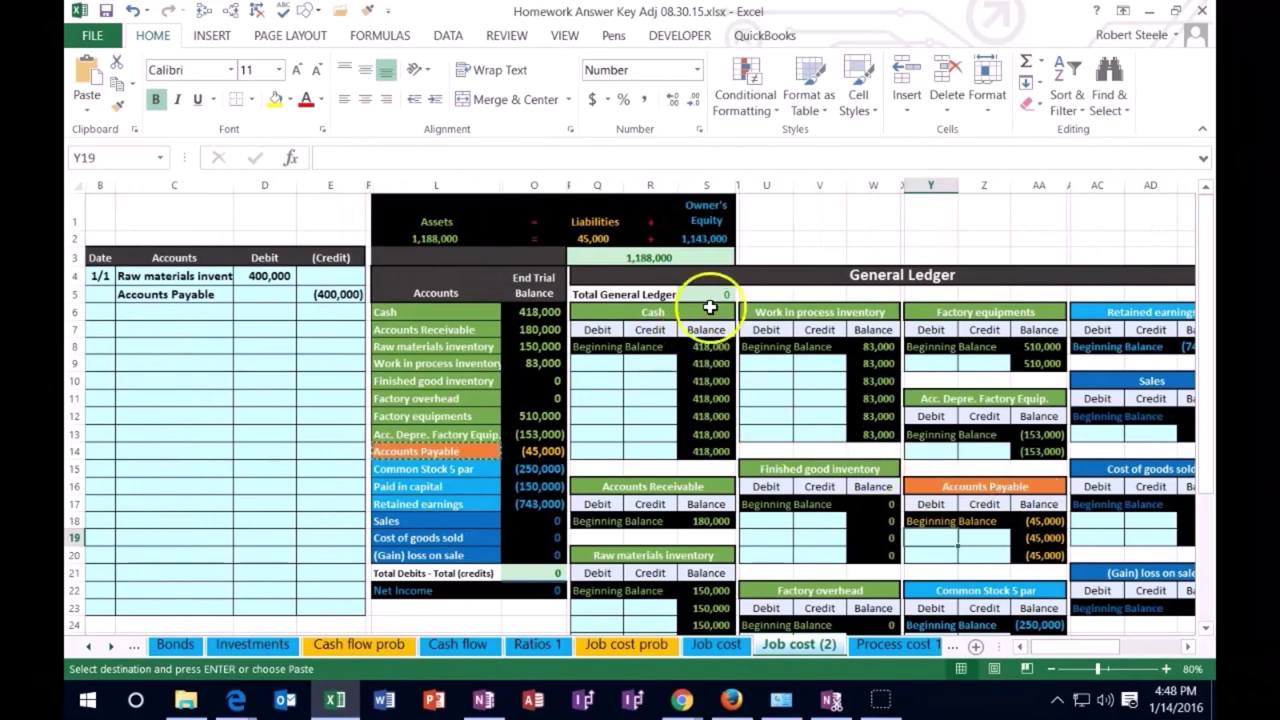
pyautogui.click(805, 274)
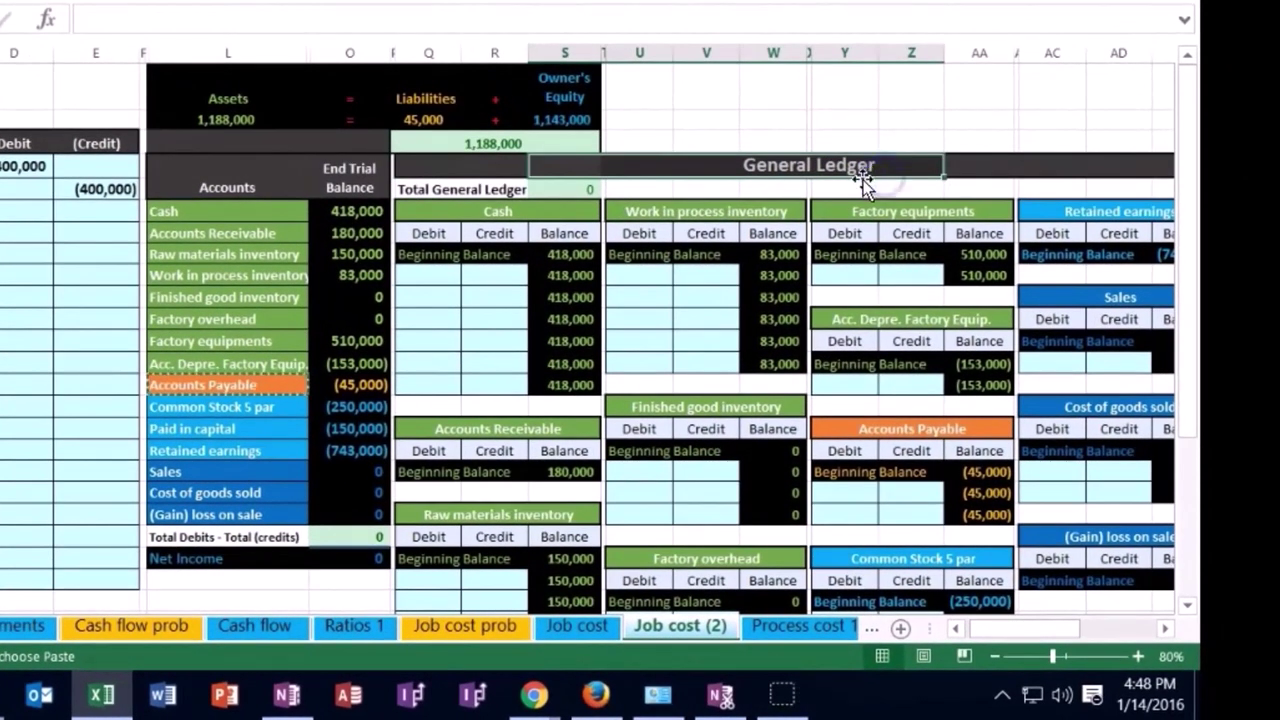
pyautogui.click(489, 211)
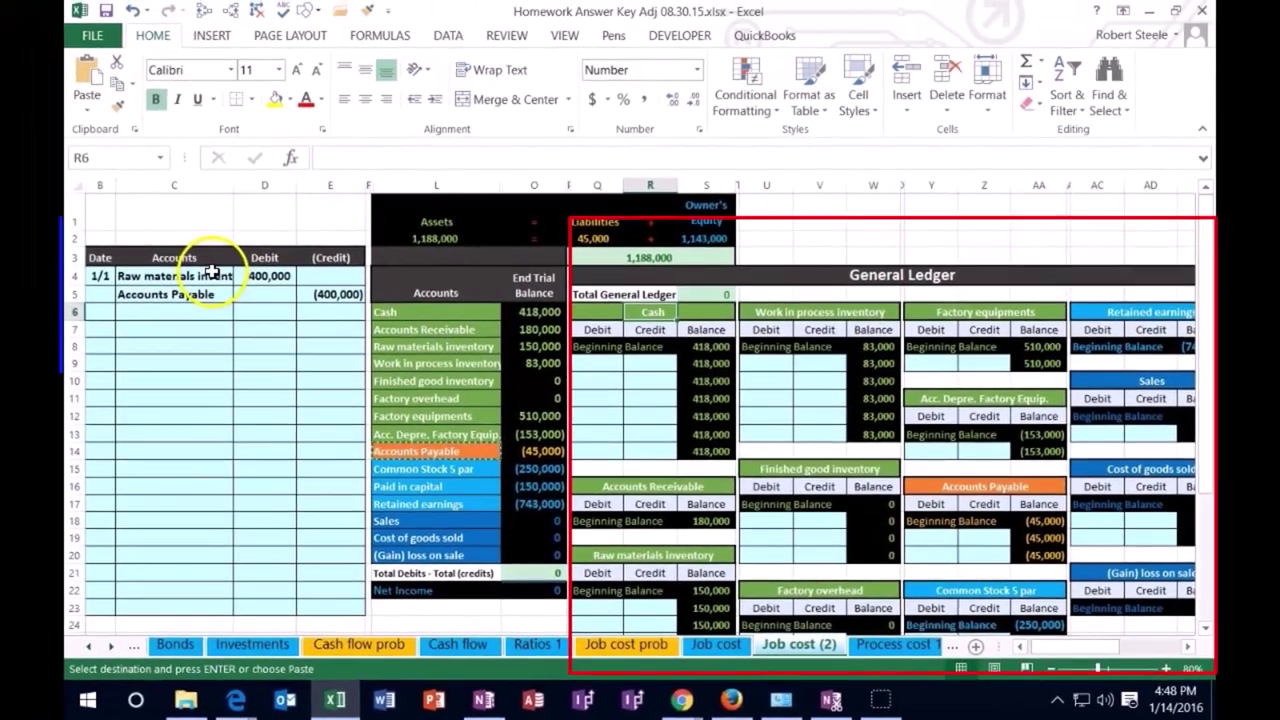
# Step: Post the 400,000 raw materials debit by linking ledger cell Q23 to D4, and check the trial balance's debit-credit total
pyautogui.moveTo(212, 272); pyautogui.dragTo(251, 277)
pyautogui.hotkey('ctrl', 'v')
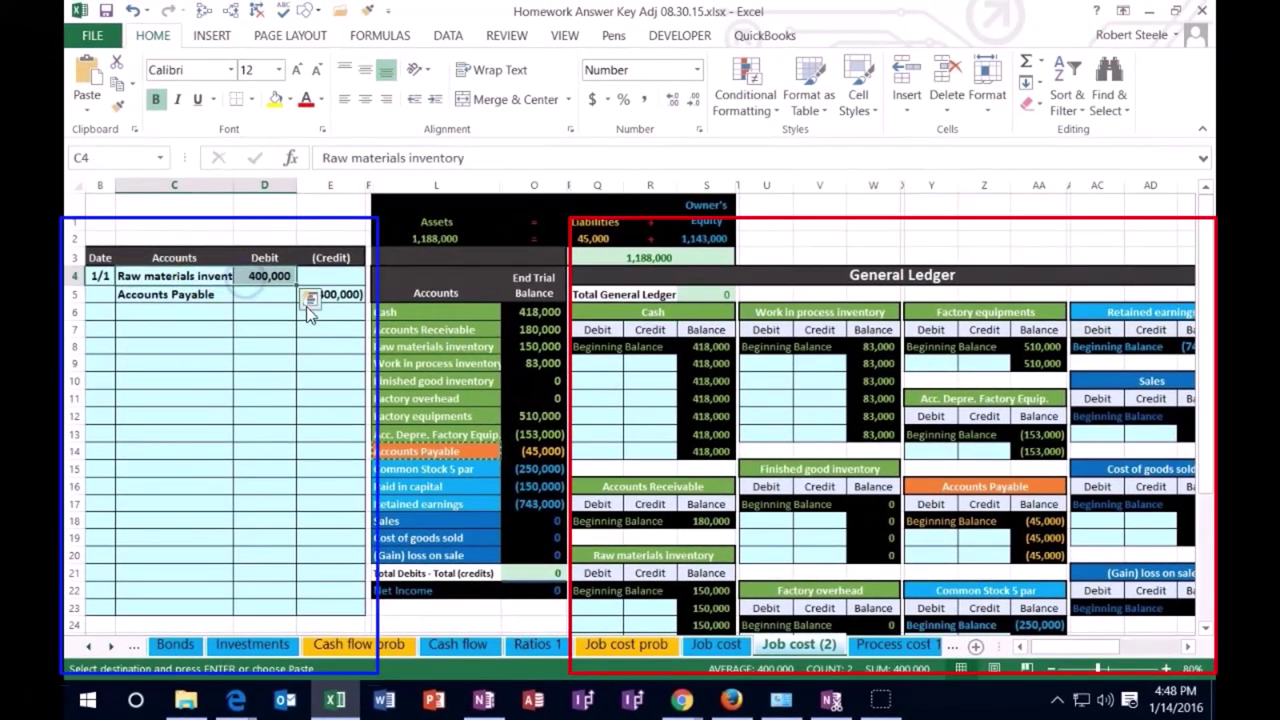
pyautogui.moveTo(388, 340); pyautogui.dragTo(529, 345)
pyautogui.click(603, 557)
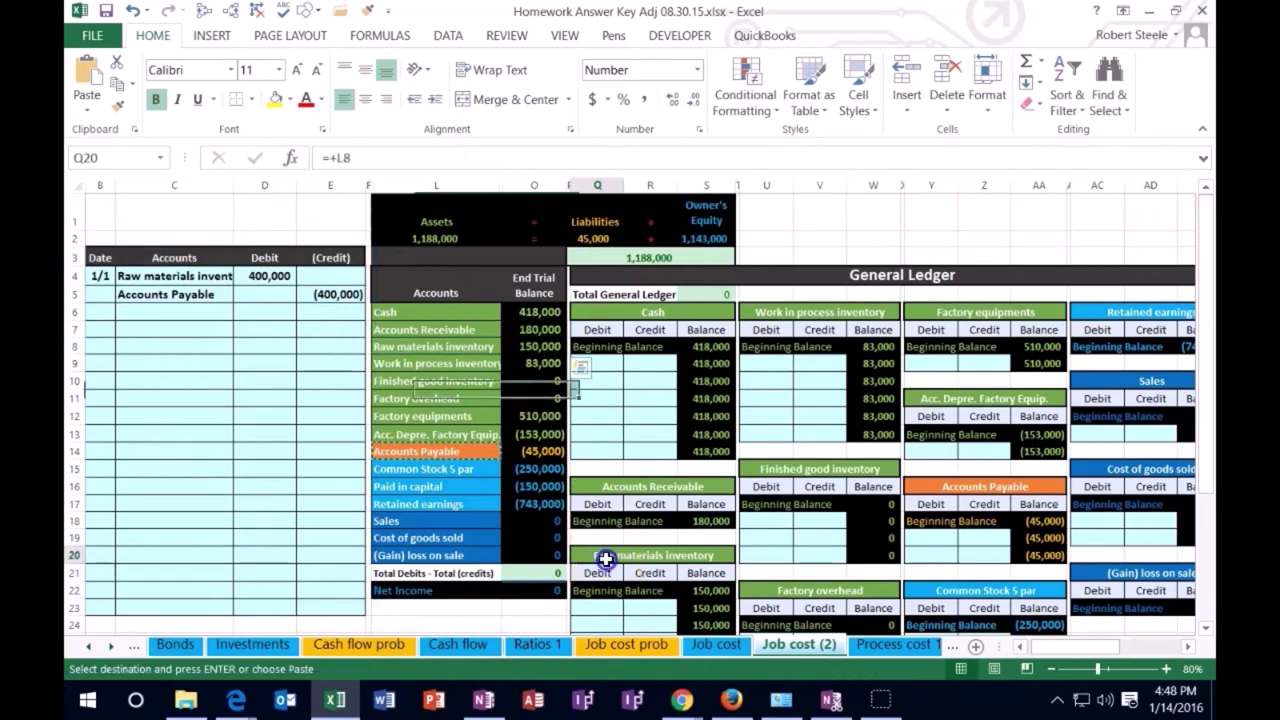
pyautogui.moveTo(80, 550); pyautogui.dragTo(347, 539)
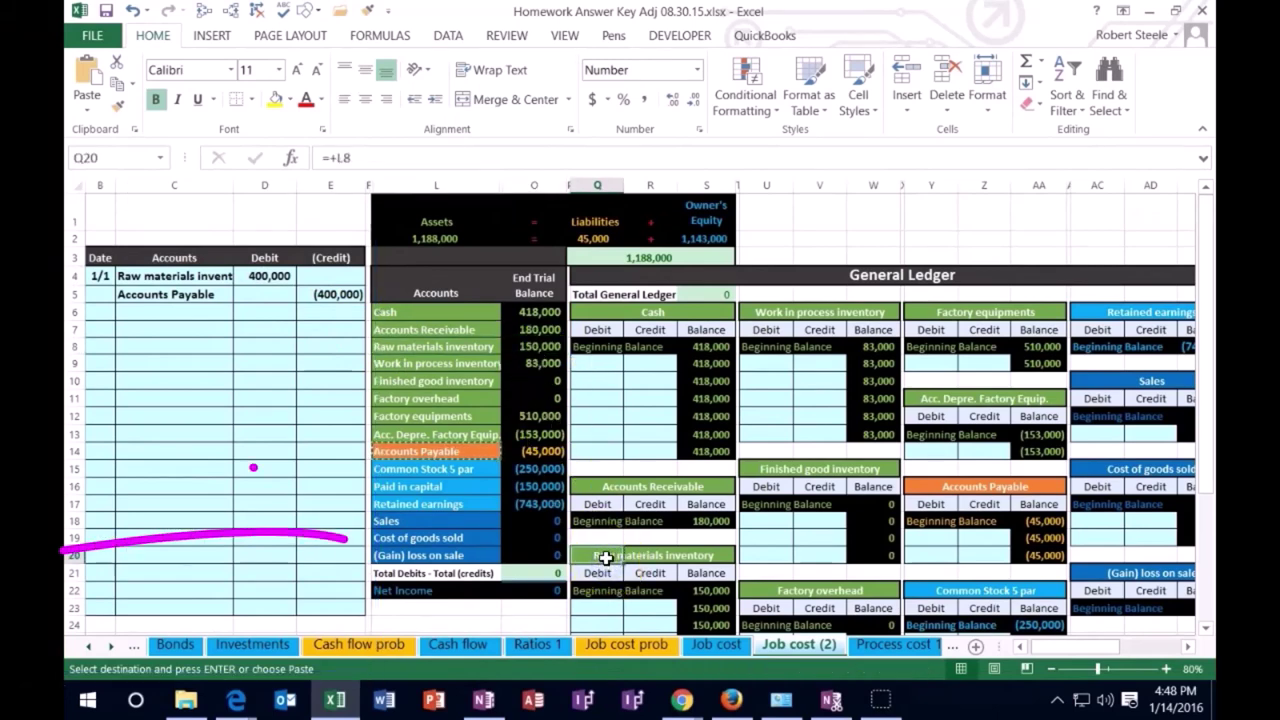
pyautogui.moveTo(251, 465); pyautogui.dragTo(266, 635)
pyautogui.click(607, 604)
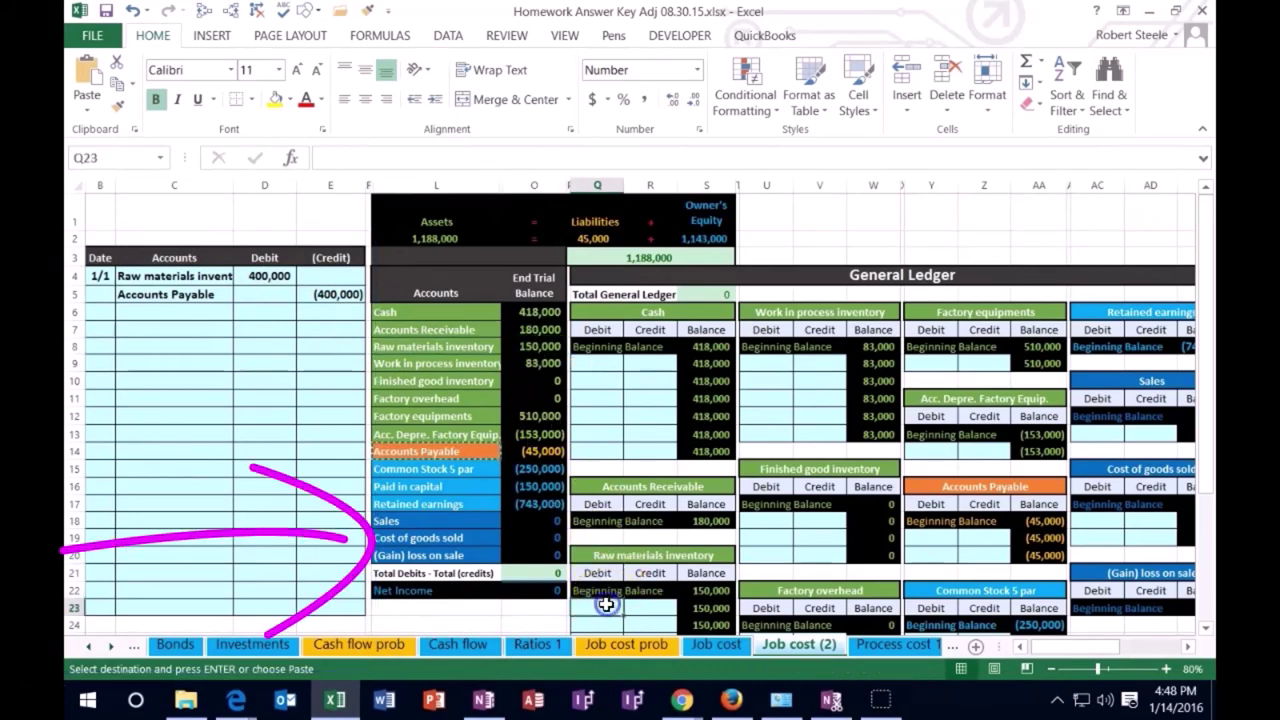
pyautogui.click(606, 632)
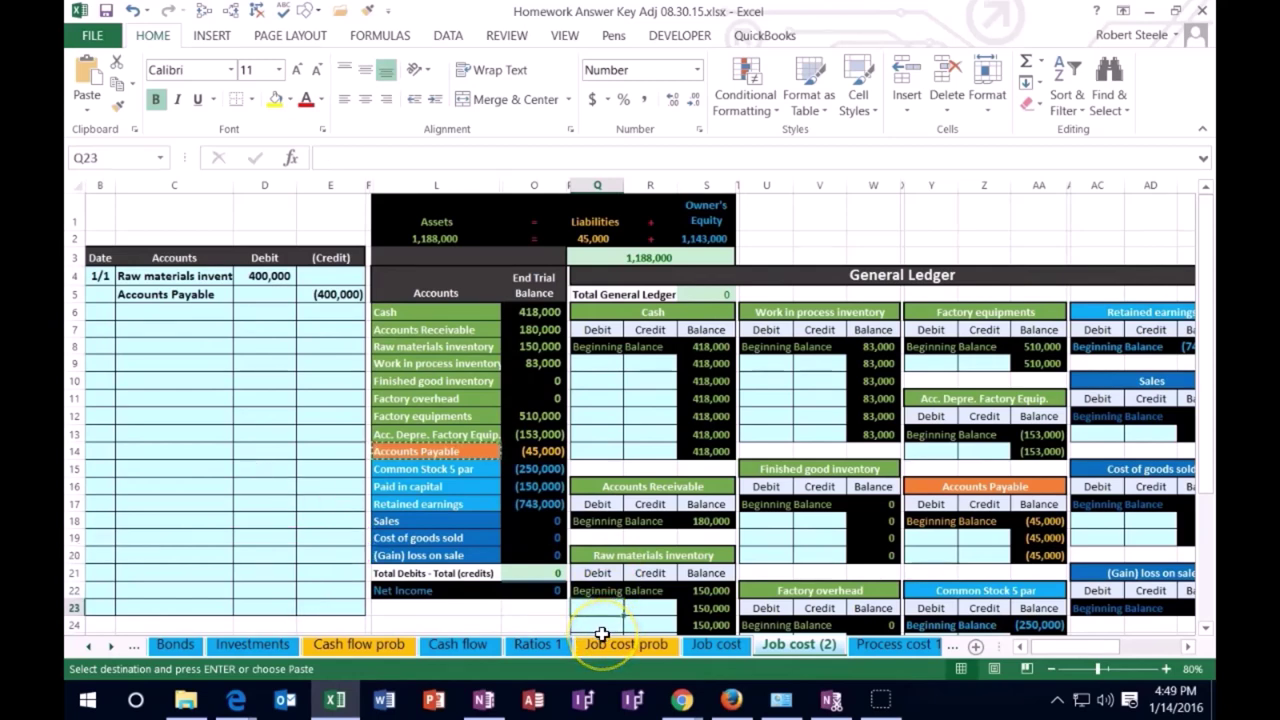
pyautogui.write('=')
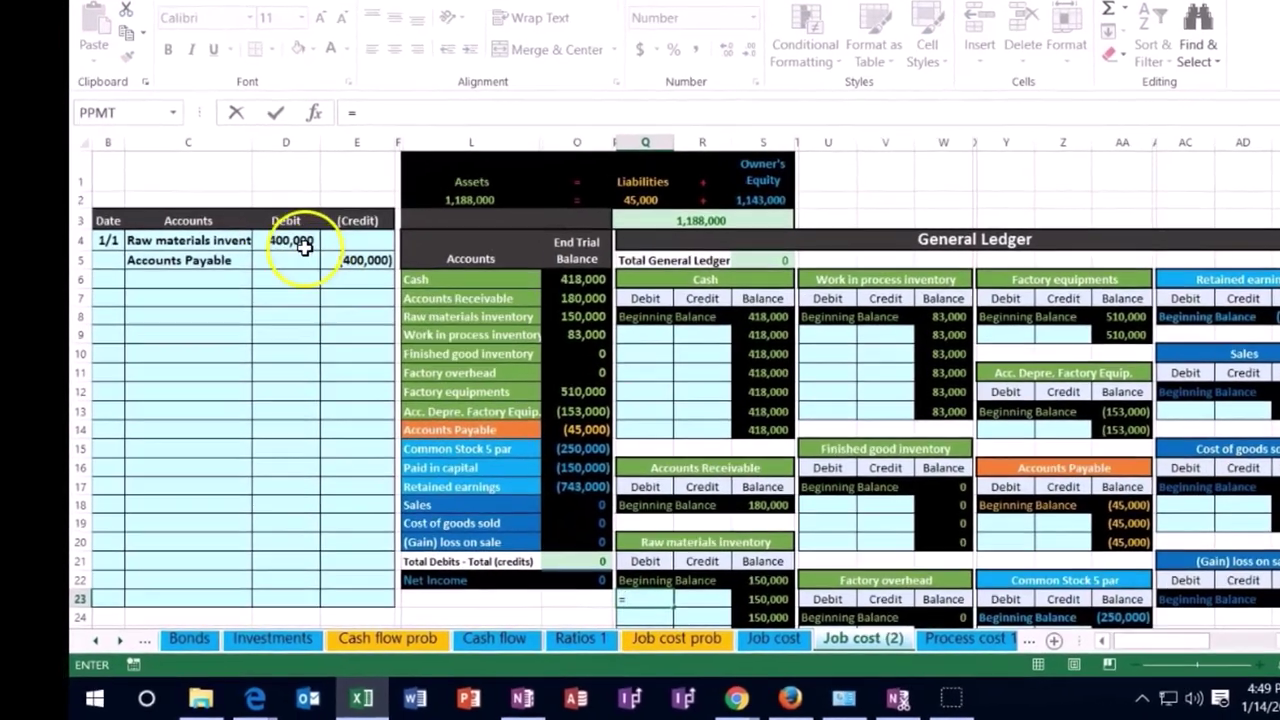
pyautogui.click(264, 276)
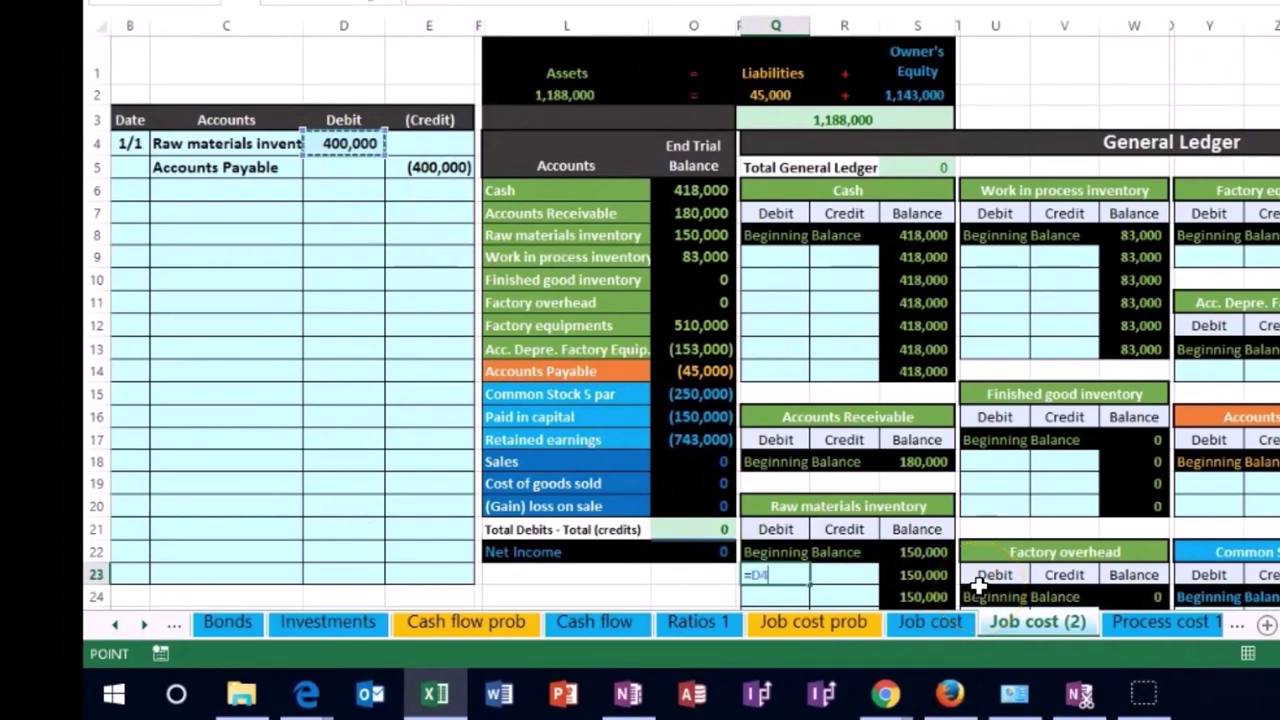
pyautogui.press('Return')
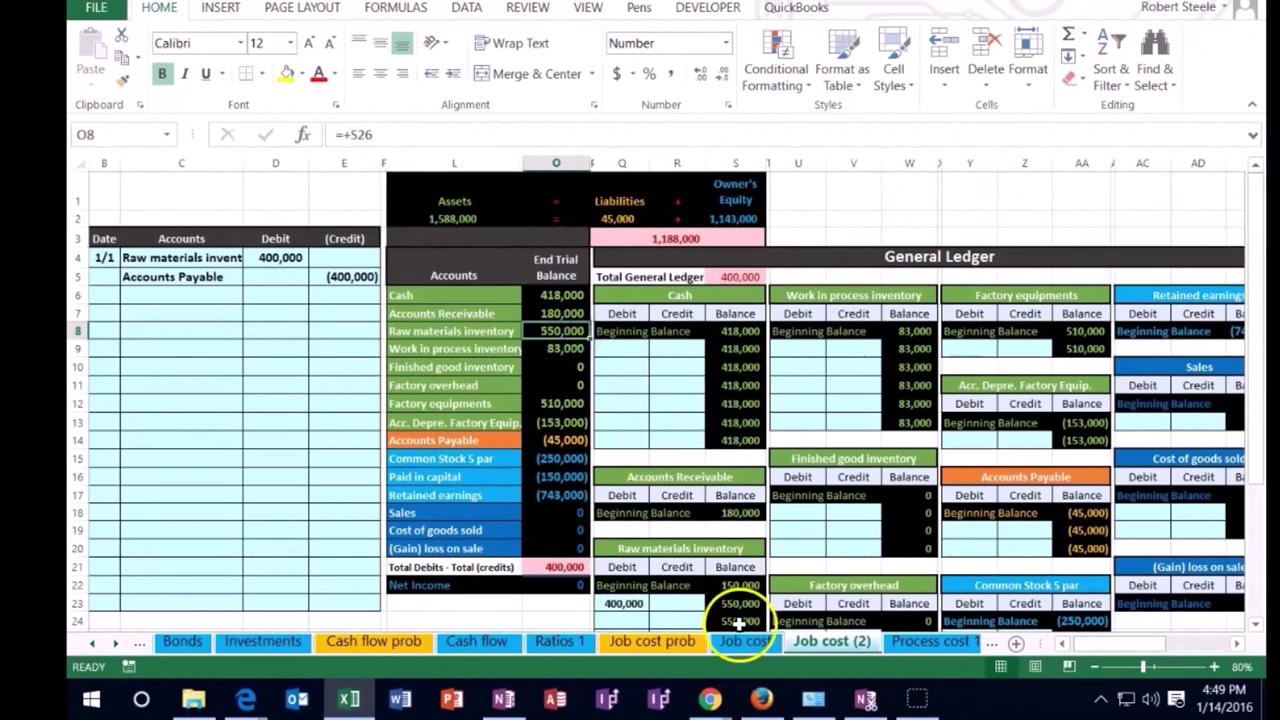
pyautogui.click(806, 612)
pyautogui.click(560, 567)
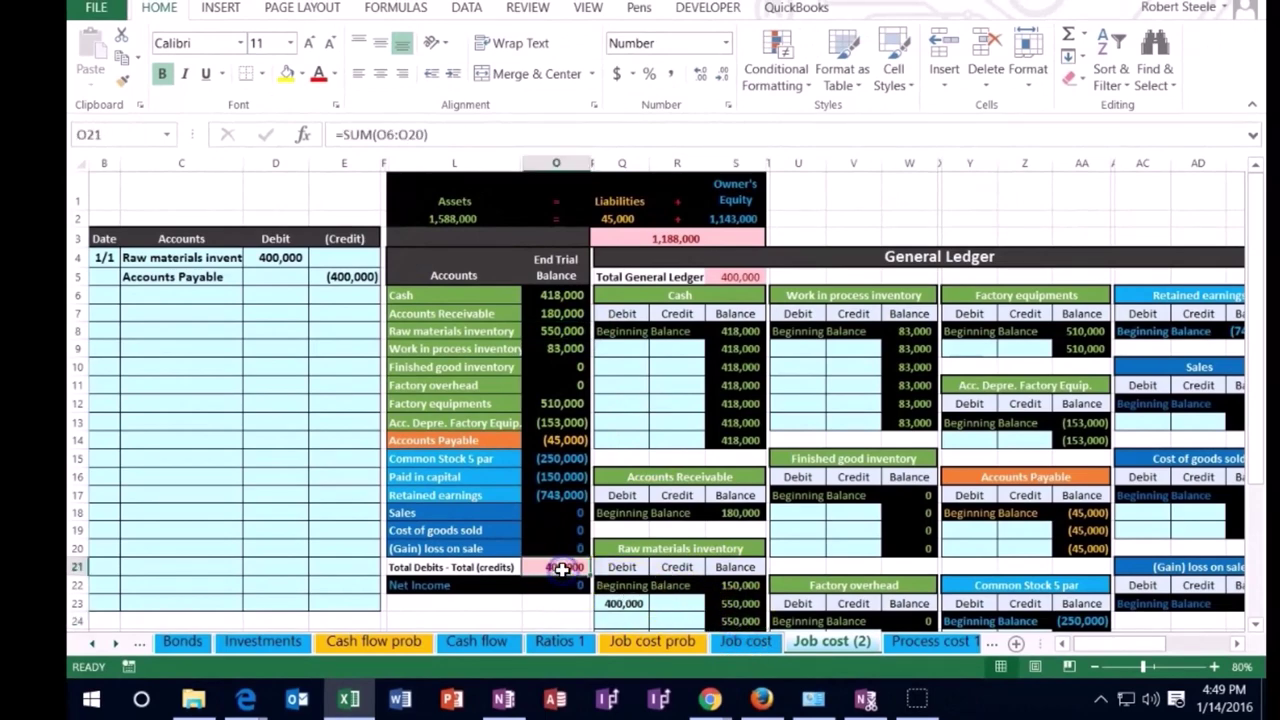
# Step: Post the 400,000 credit to the Accounts Payable ledger by linking cell Z19 to E5, and recheck the trial balance total
pyautogui.moveTo(175, 276); pyautogui.dragTo(298, 262)
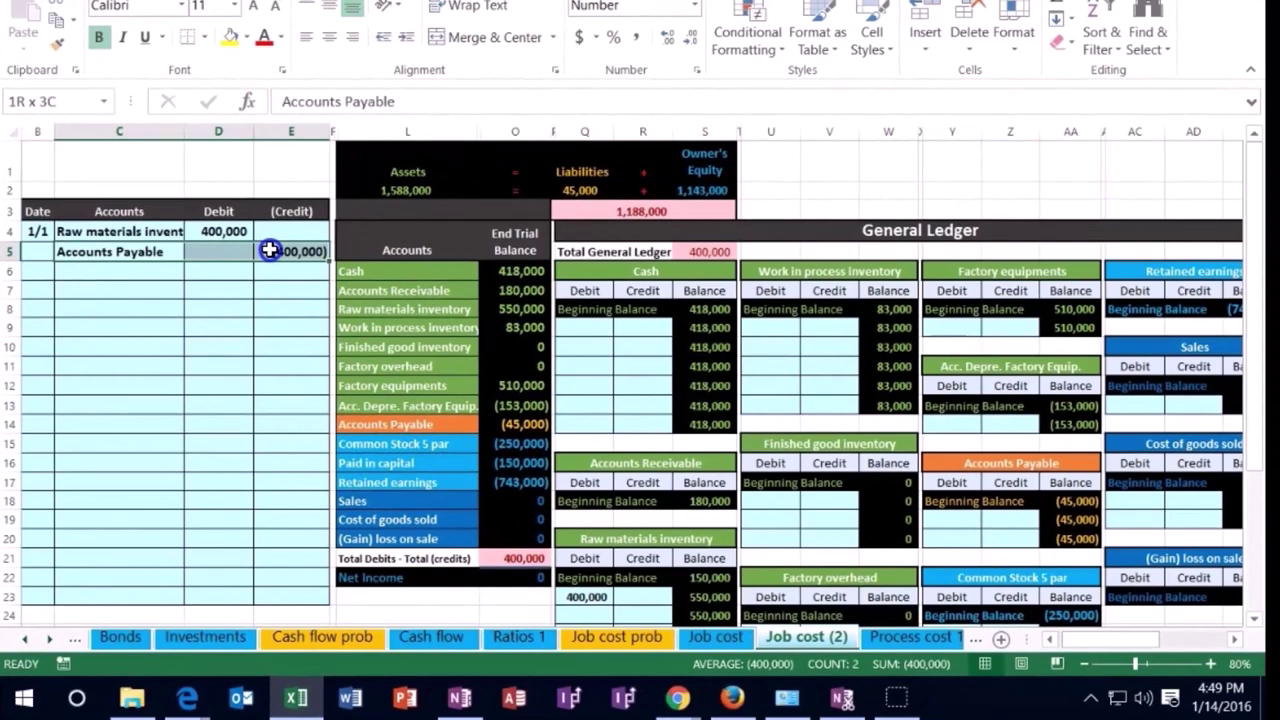
pyautogui.moveTo(400, 424); pyautogui.dragTo(494, 423)
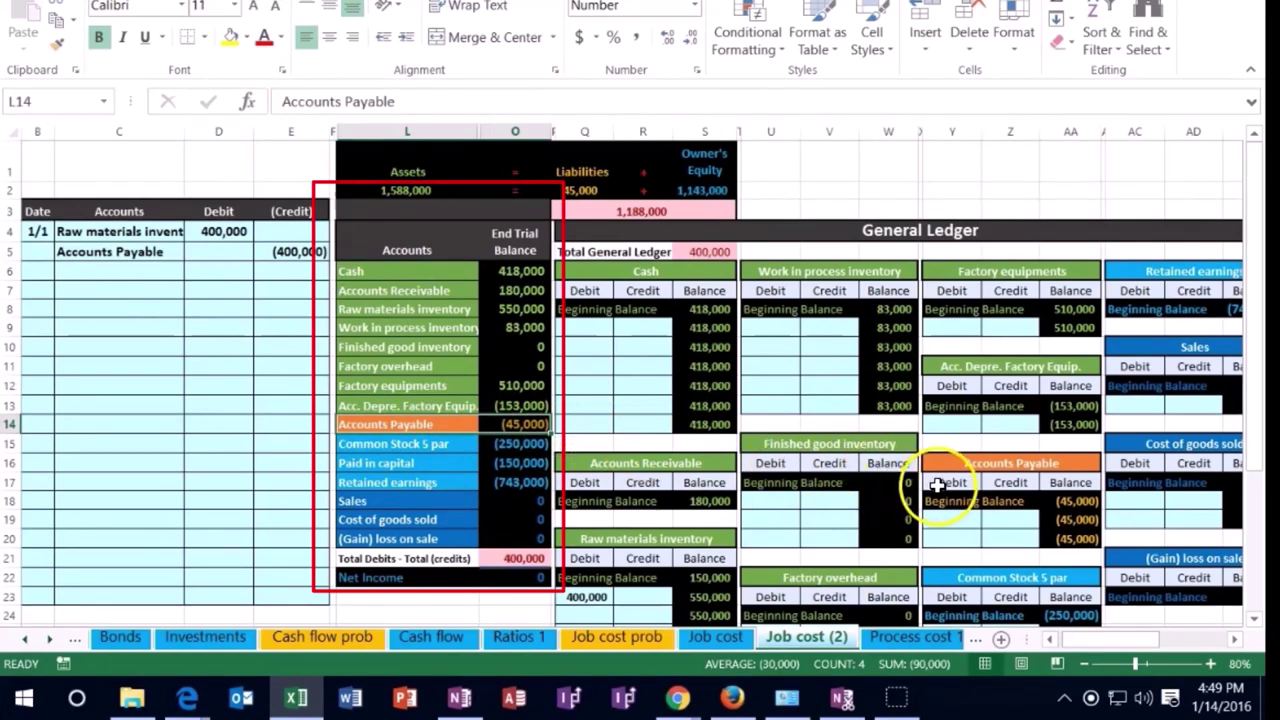
pyautogui.click(1008, 519)
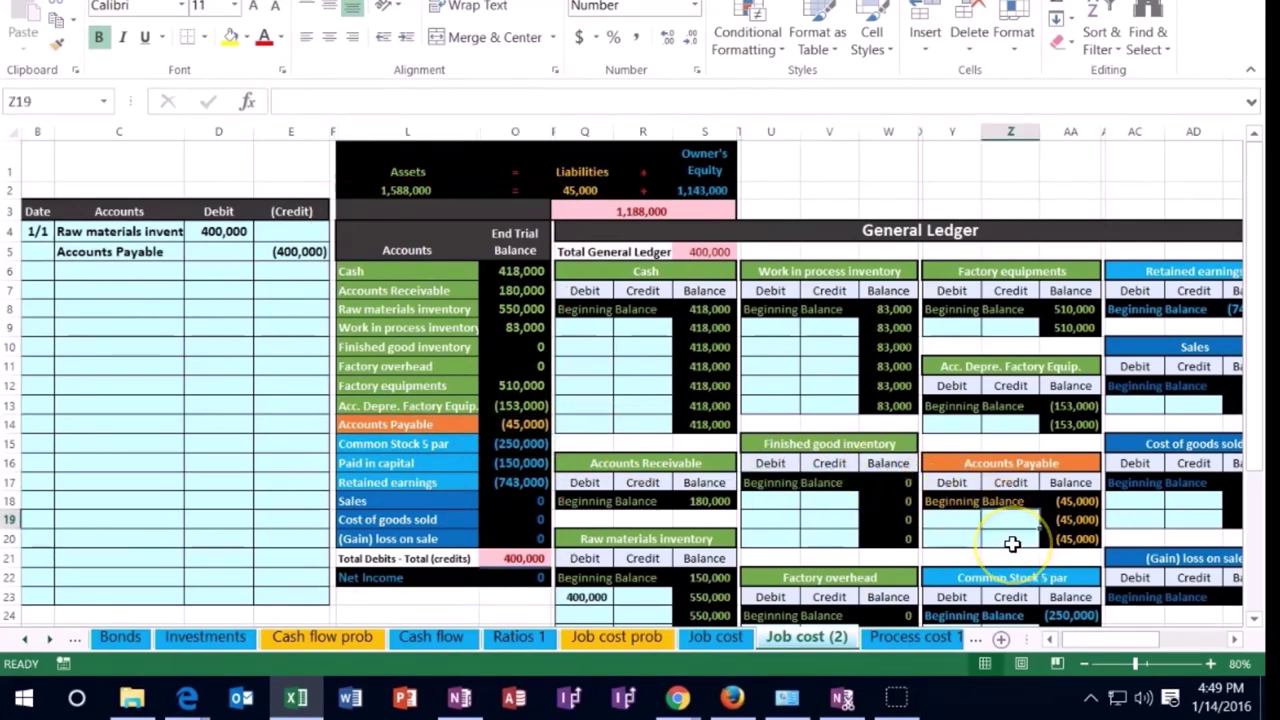
pyautogui.write('=')
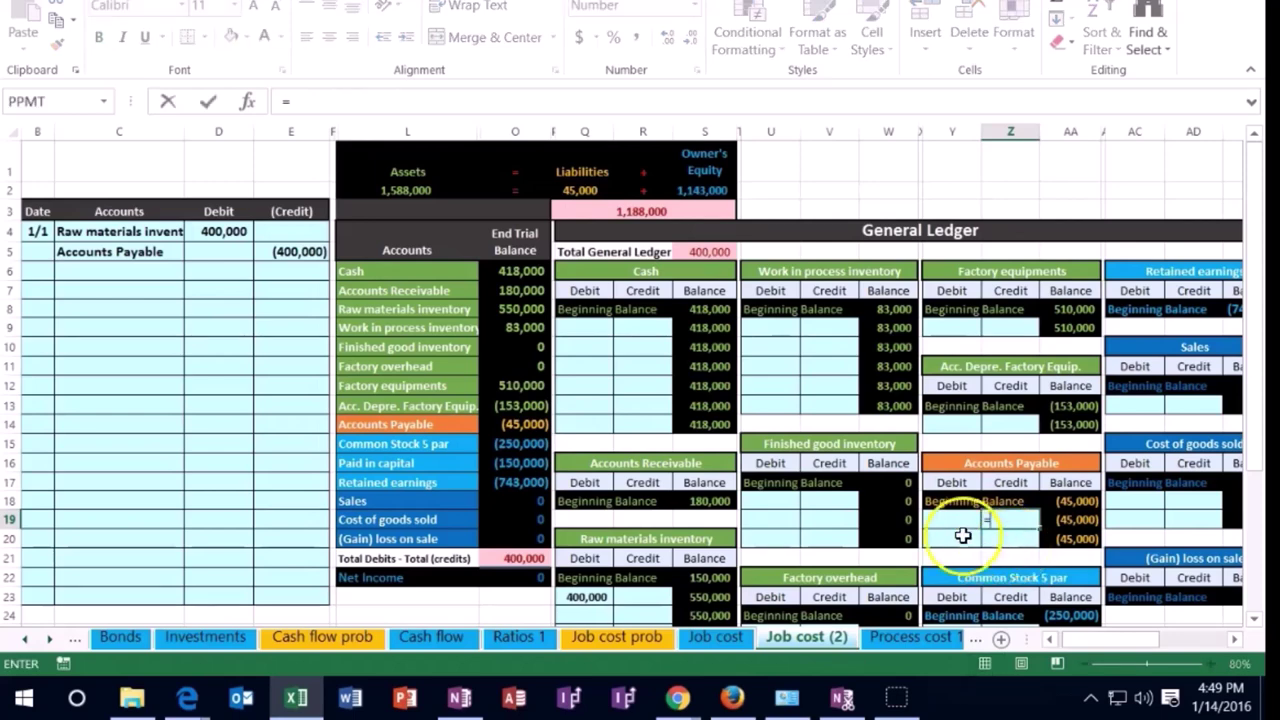
pyautogui.click(307, 251)
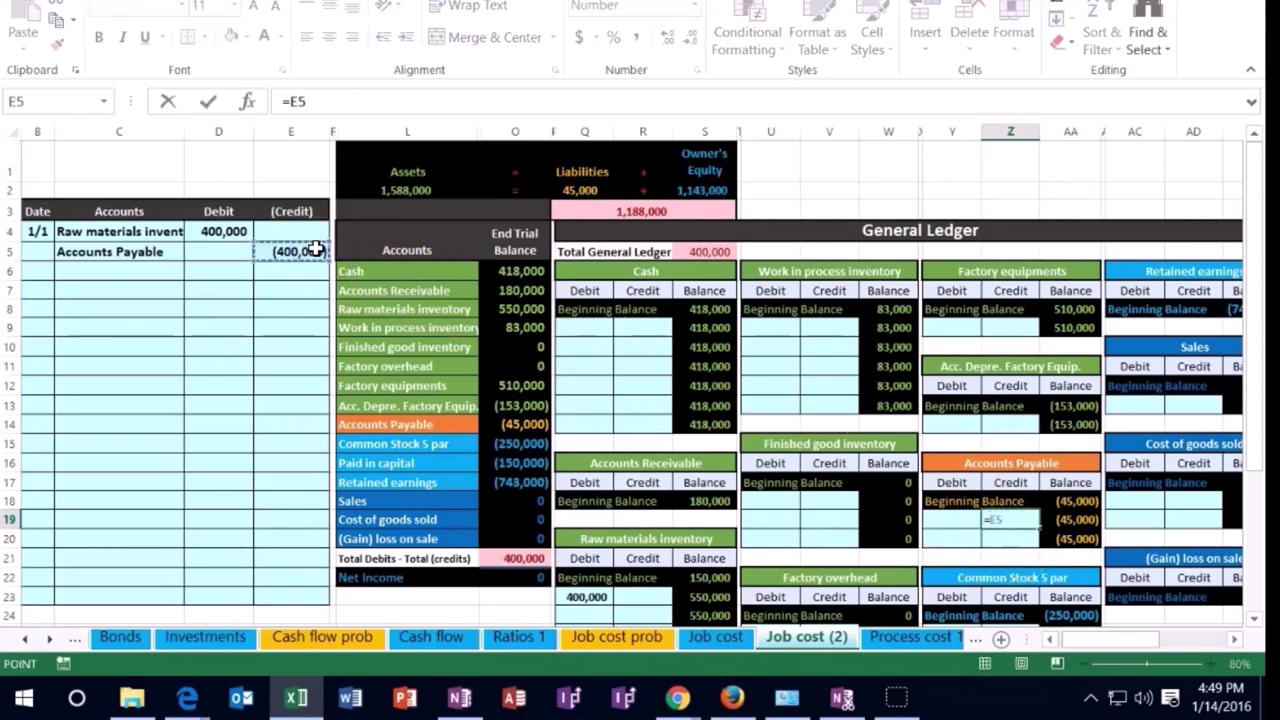
pyautogui.press('Return')
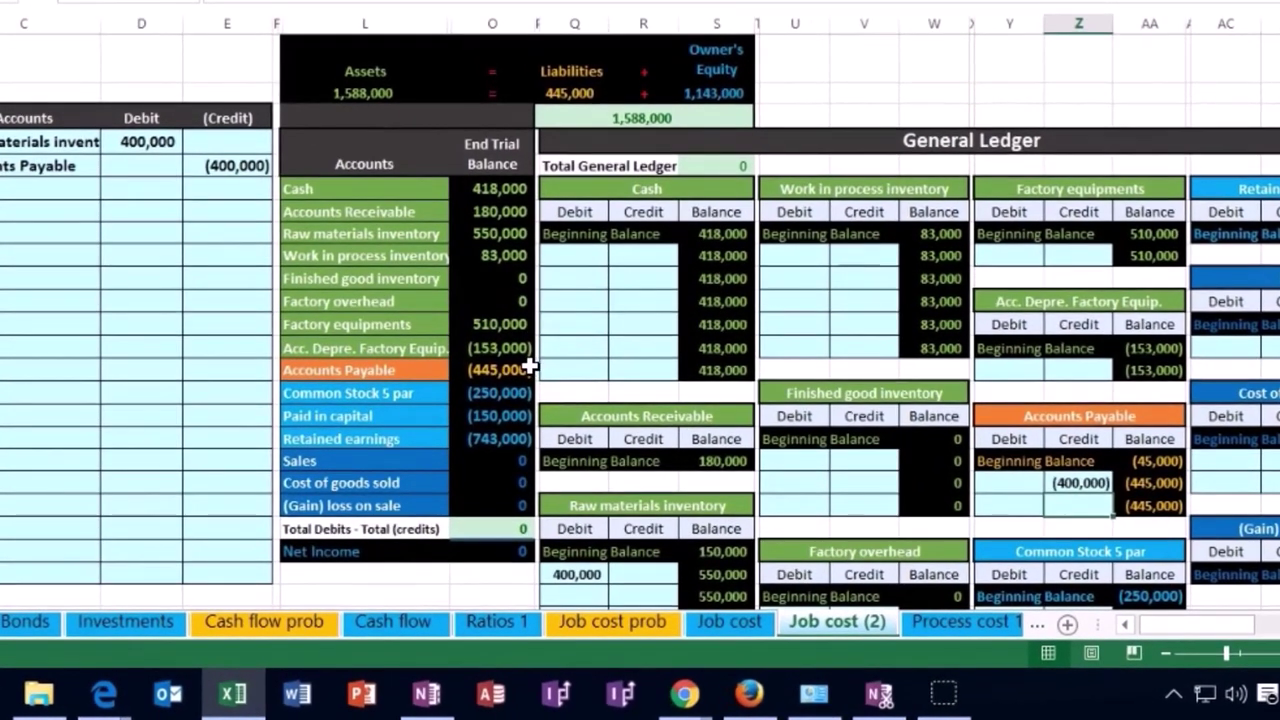
pyautogui.click(518, 527)
# Step: Start the direct materials transfer journal entry by entering the date 1/7 in cell B7
pyautogui.click(451, 433)
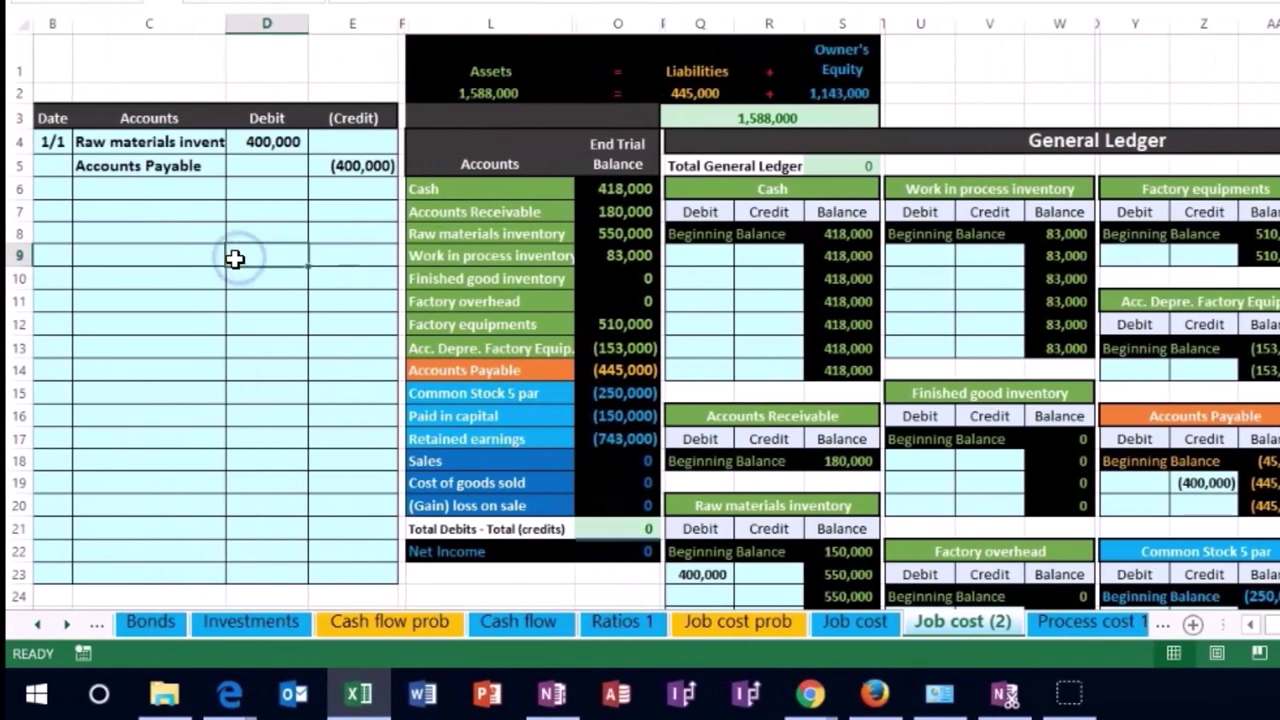
pyautogui.click(96, 256)
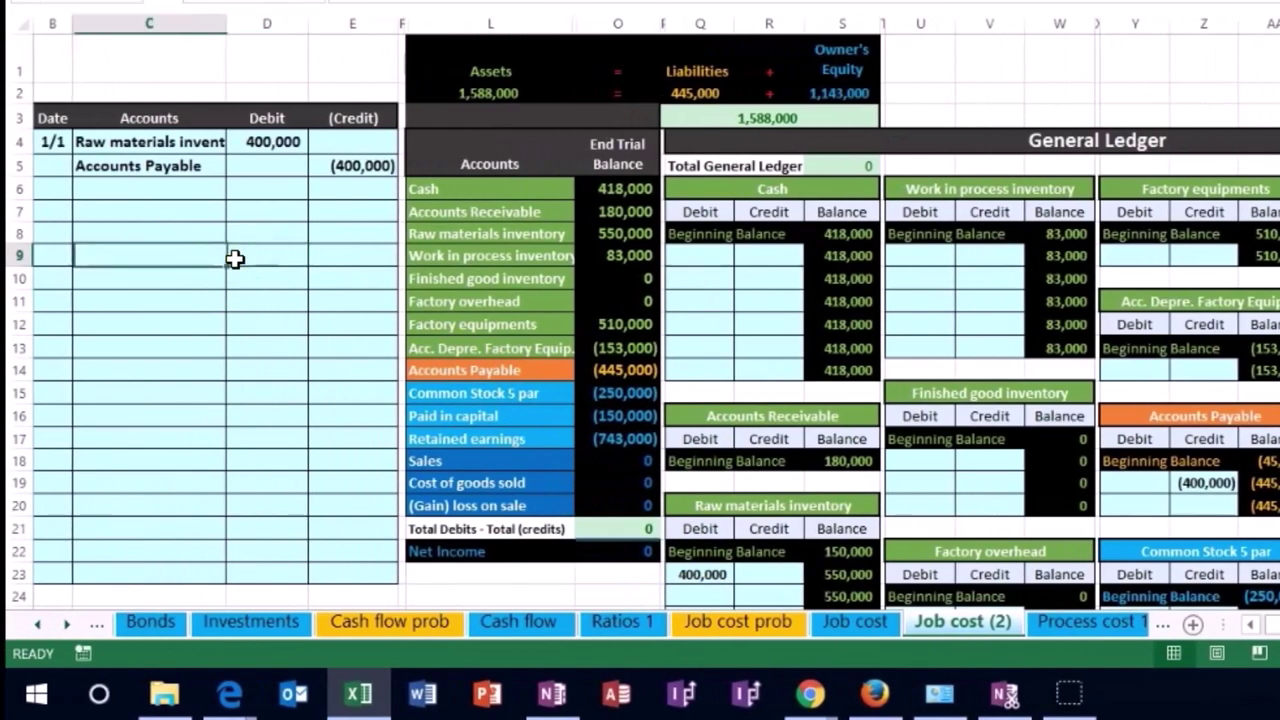
pyautogui.press('Home')
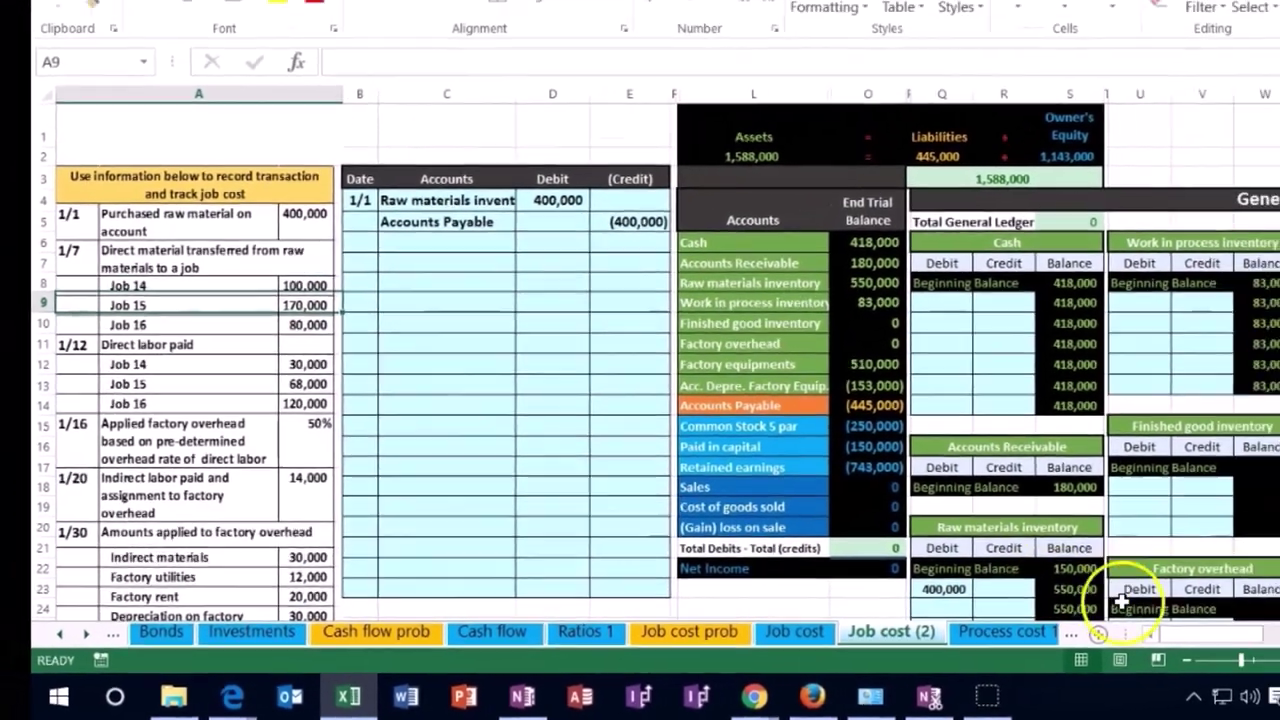
pyautogui.click(1185, 670)
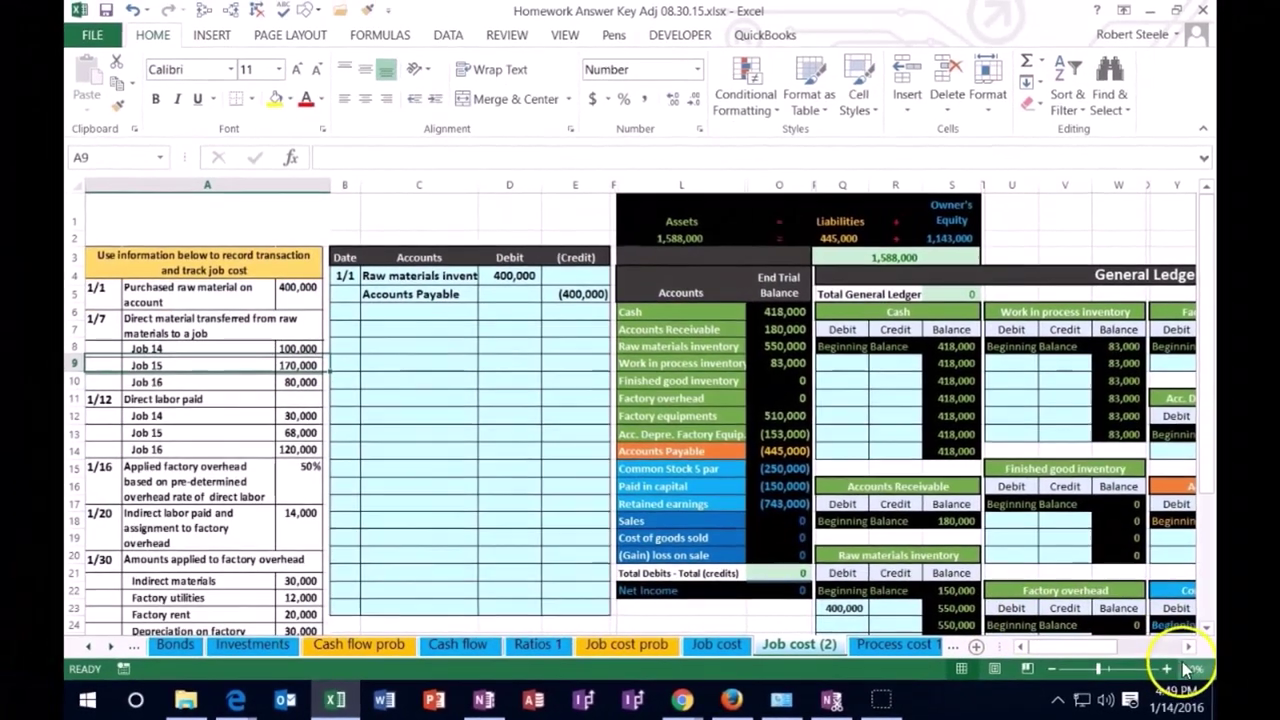
pyautogui.click(1185, 670)
pyautogui.click(1185, 670)
pyautogui.click(589, 432)
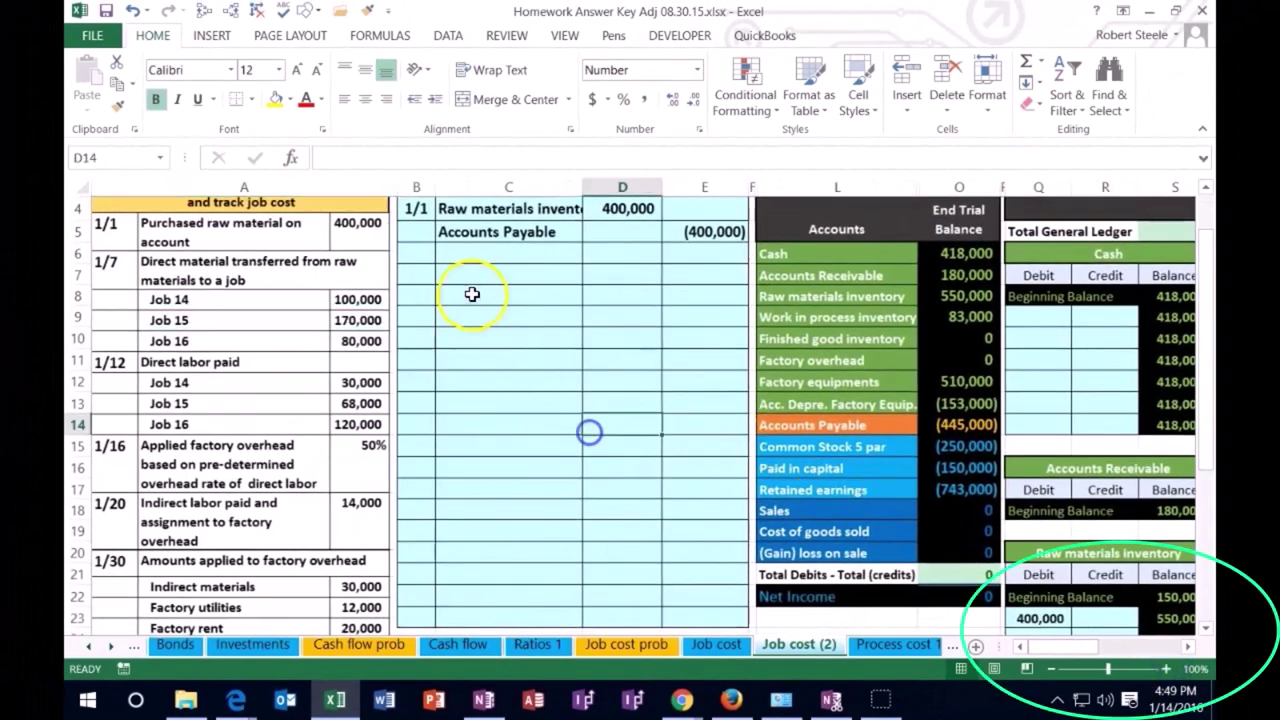
pyautogui.click(422, 277)
pyautogui.write('1/7')
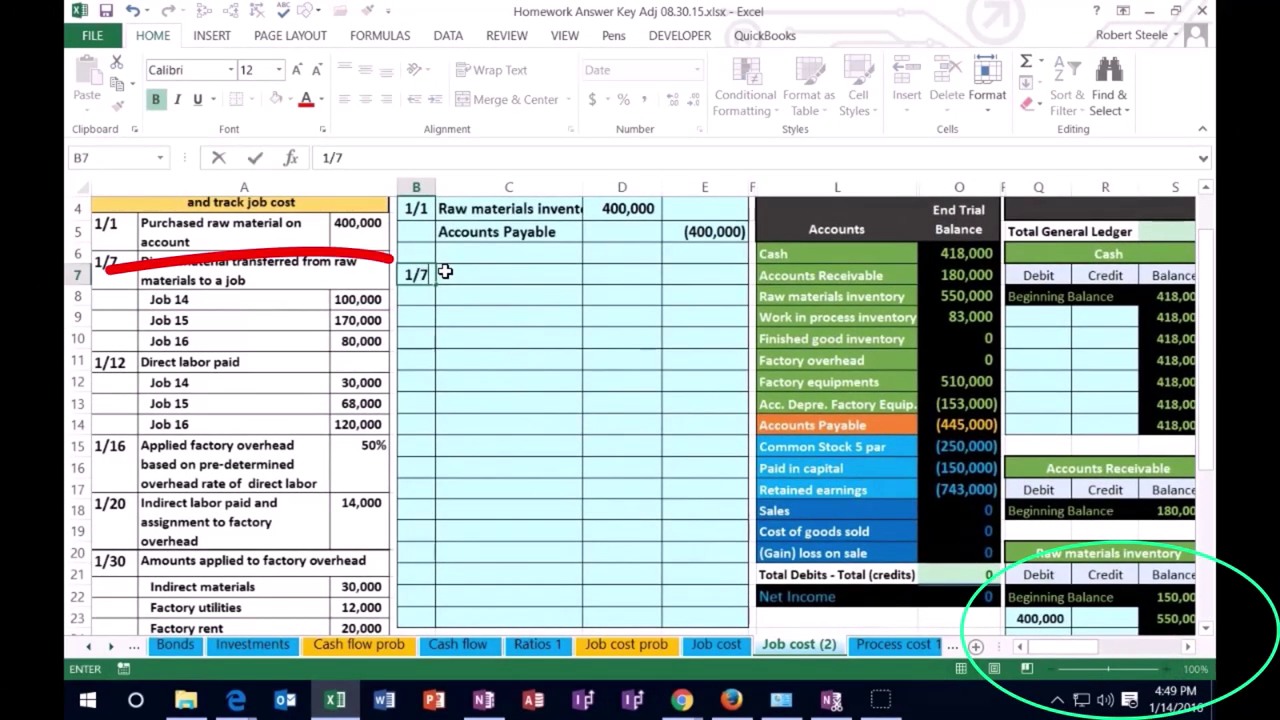
pyautogui.press('Return')
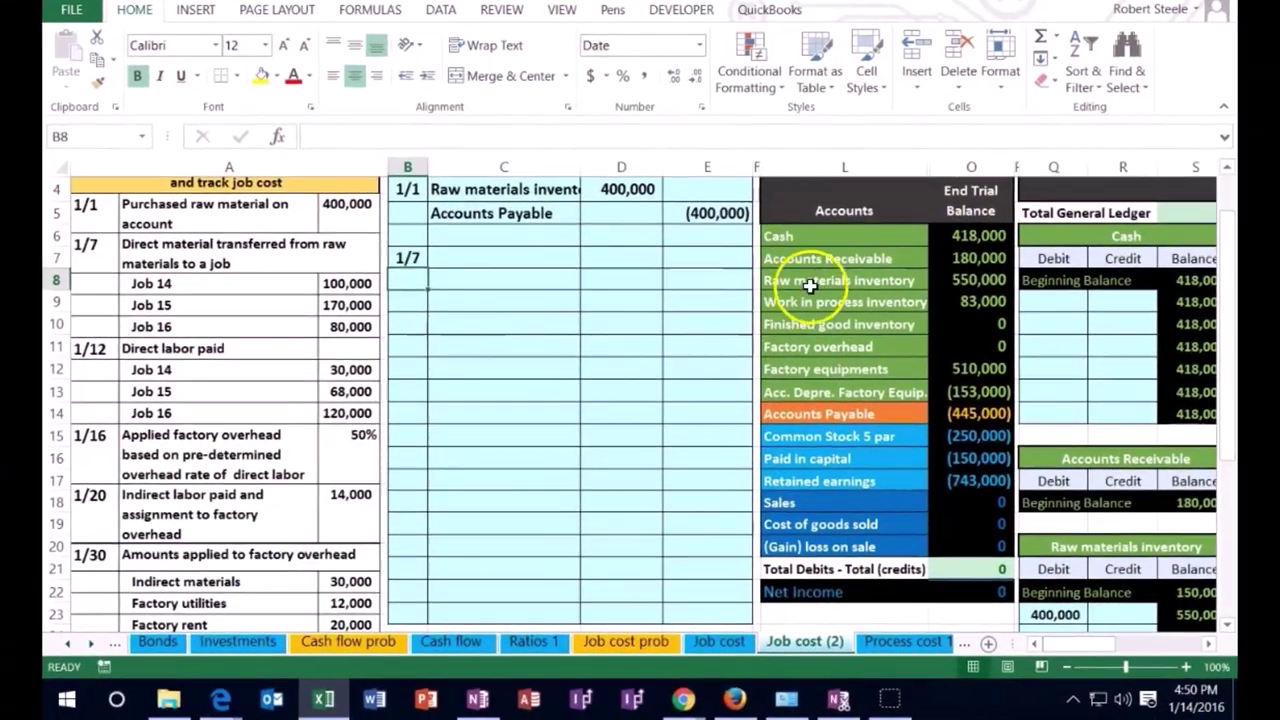
# Step: Copy the Raw materials inventory account name from the trial balance into journal cell C8 as values only
pyautogui.moveTo(813, 296); pyautogui.dragTo(964, 299)
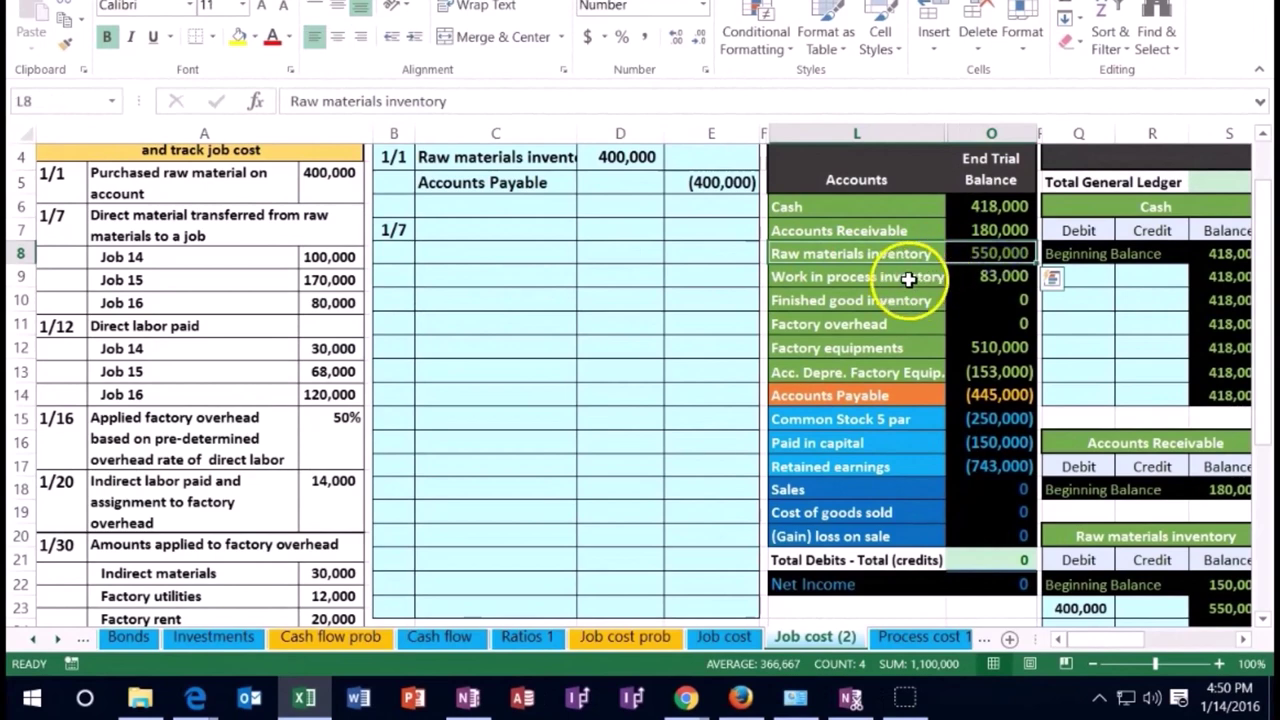
pyautogui.moveTo(886, 277); pyautogui.dragTo(968, 277)
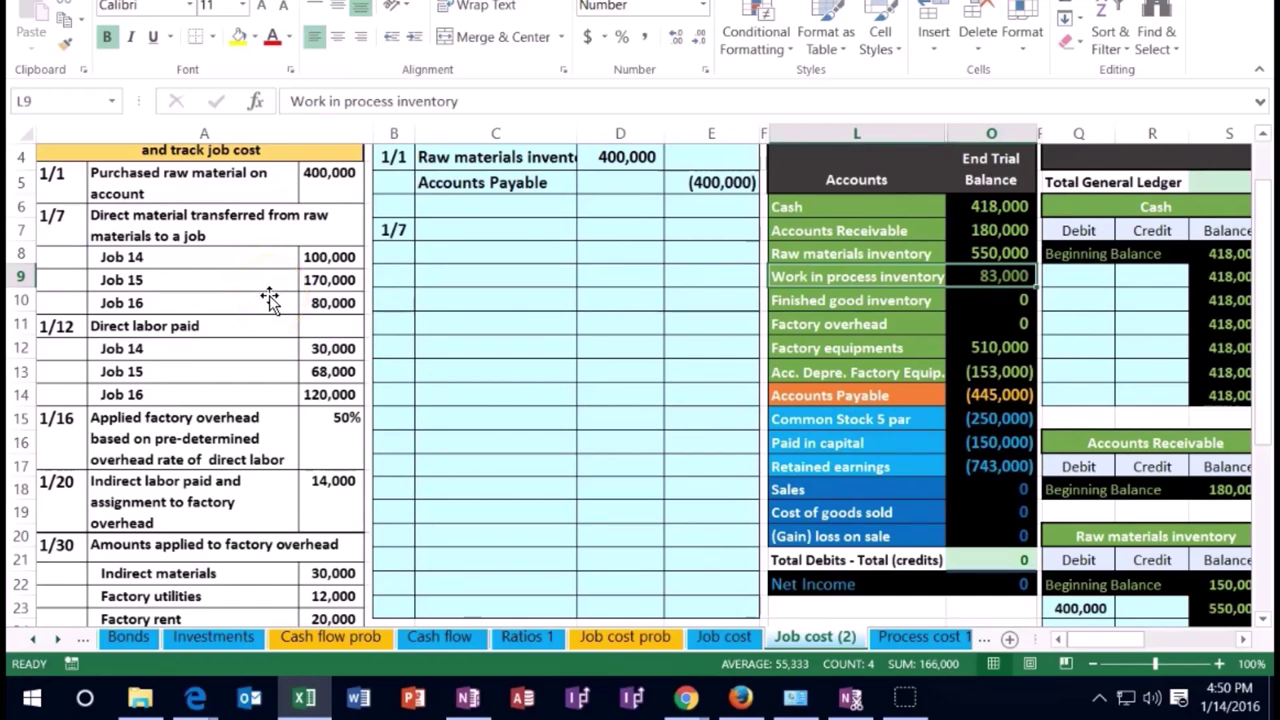
pyautogui.click(830, 255)
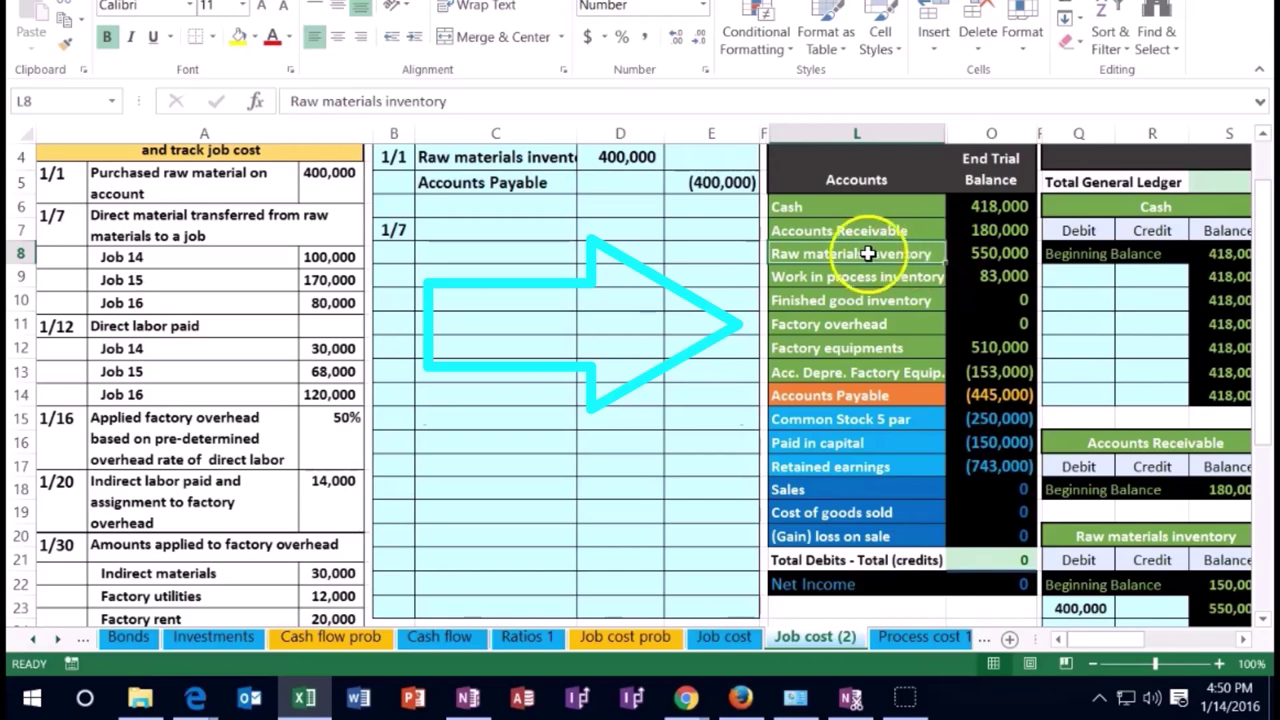
pyautogui.click(908, 277)
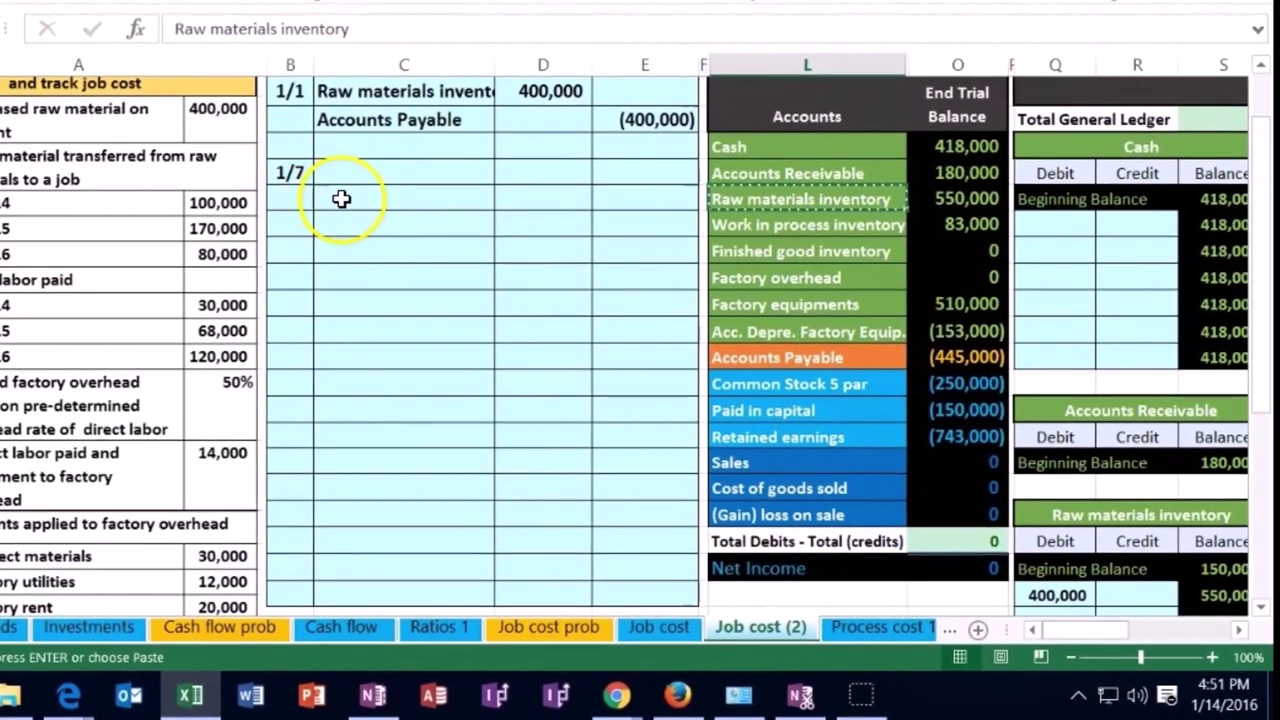
pyautogui.click(341, 199)
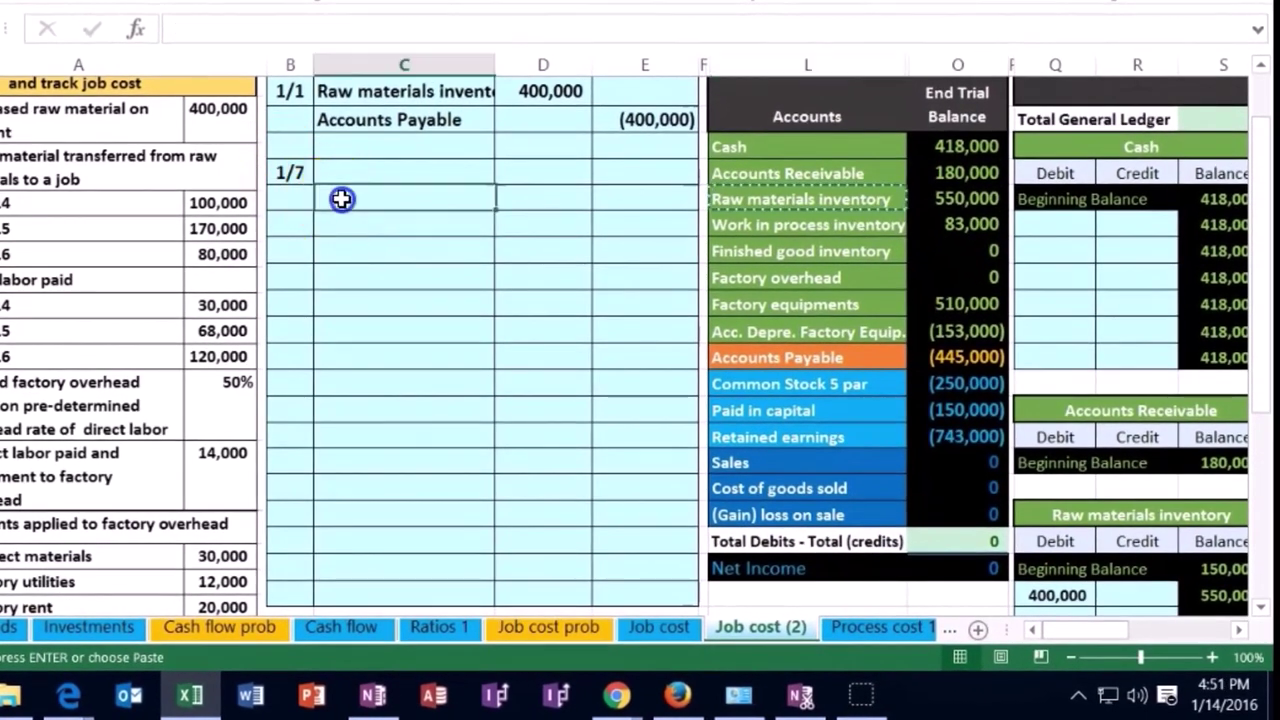
pyautogui.rightClick(342, 201)
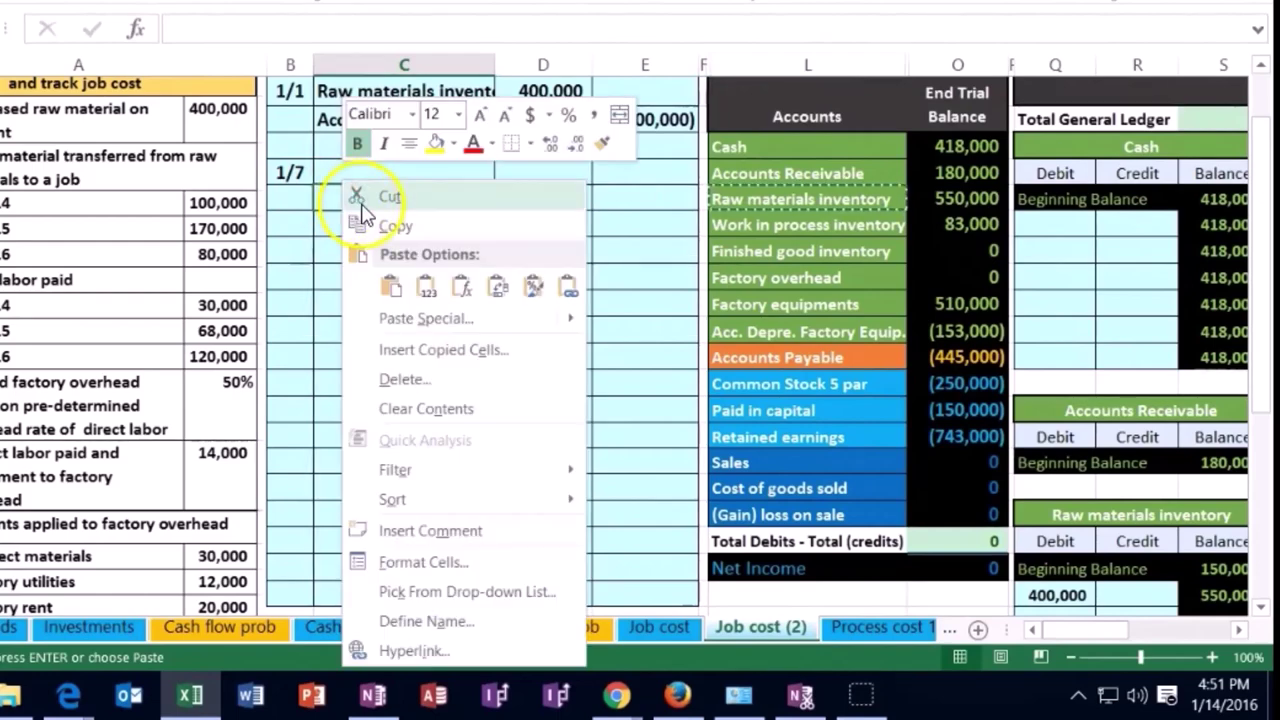
pyautogui.click(427, 287)
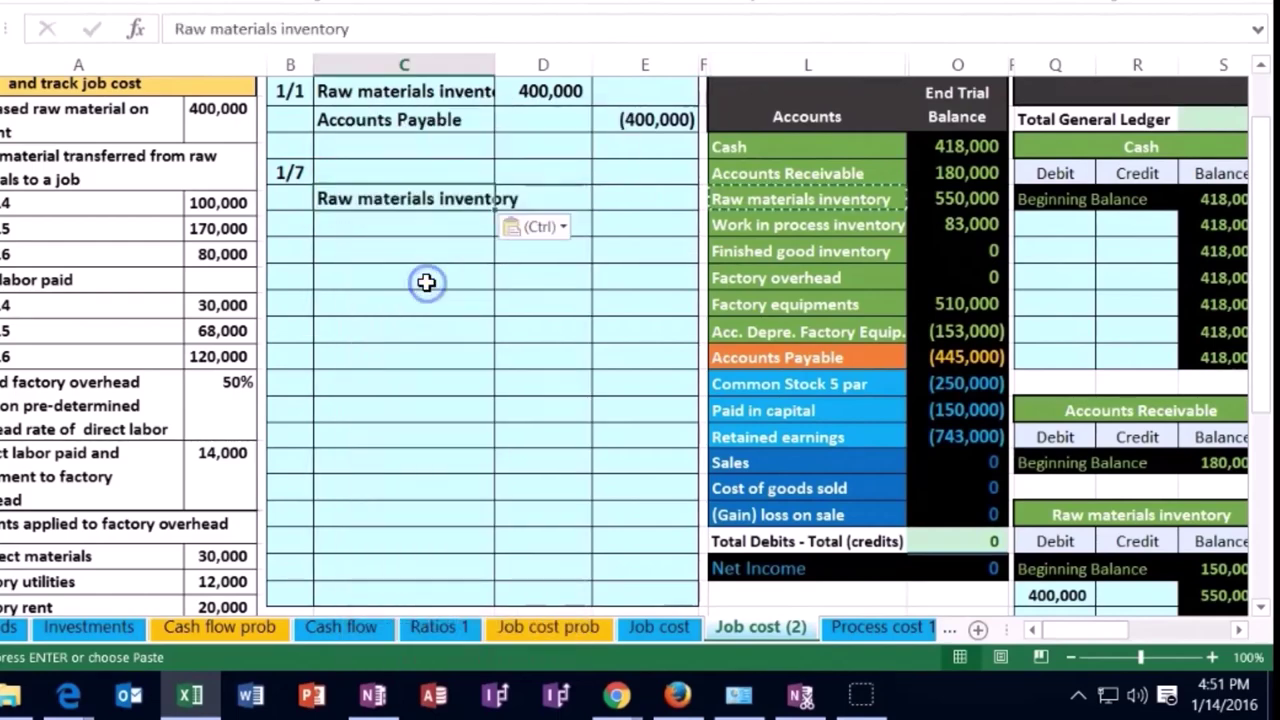
# Step: Enter the raw materials credit in E8 as the negative sum of the three job amounts, -(100000+170000+80000)
pyautogui.click(651, 197)
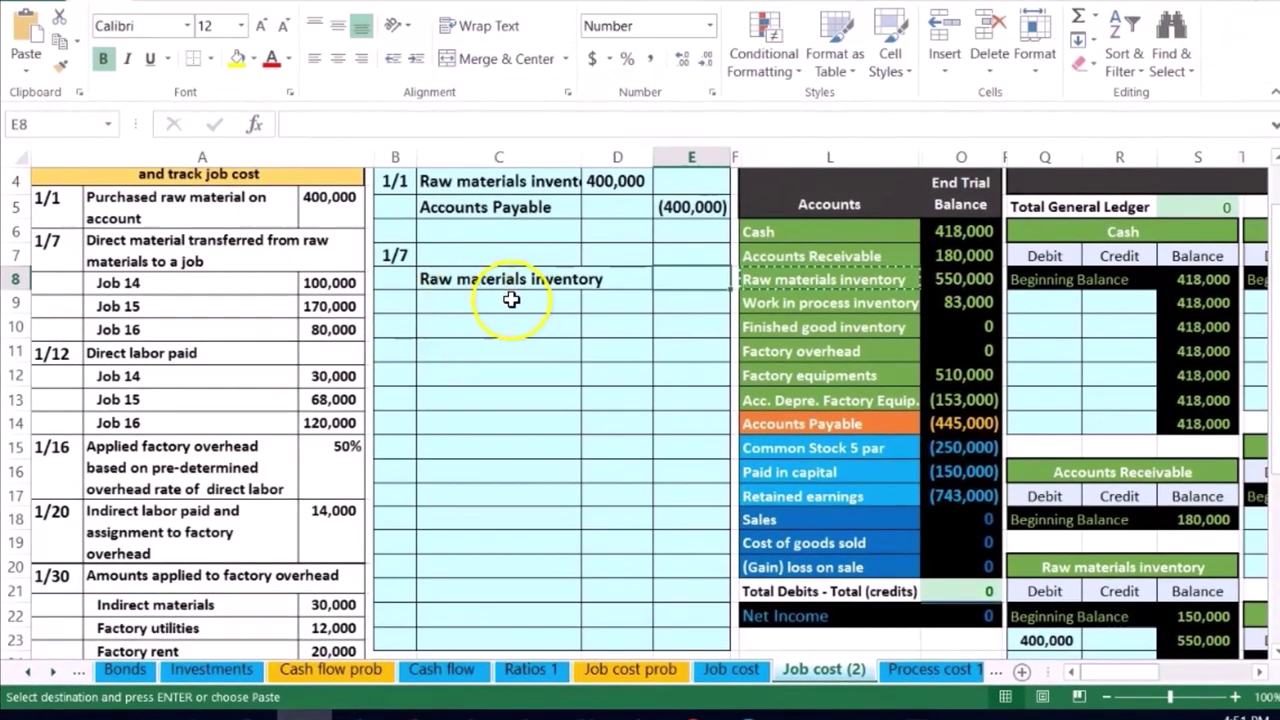
pyautogui.write('-')
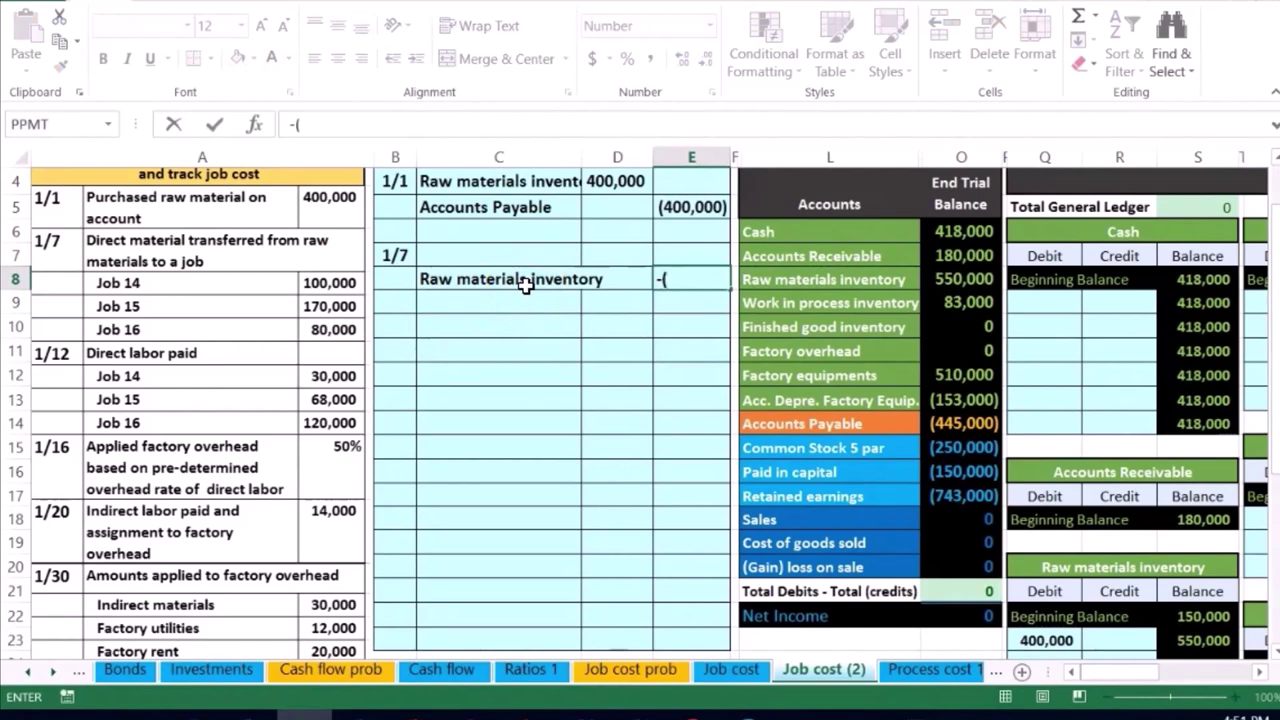
pyautogui.write('(1000')
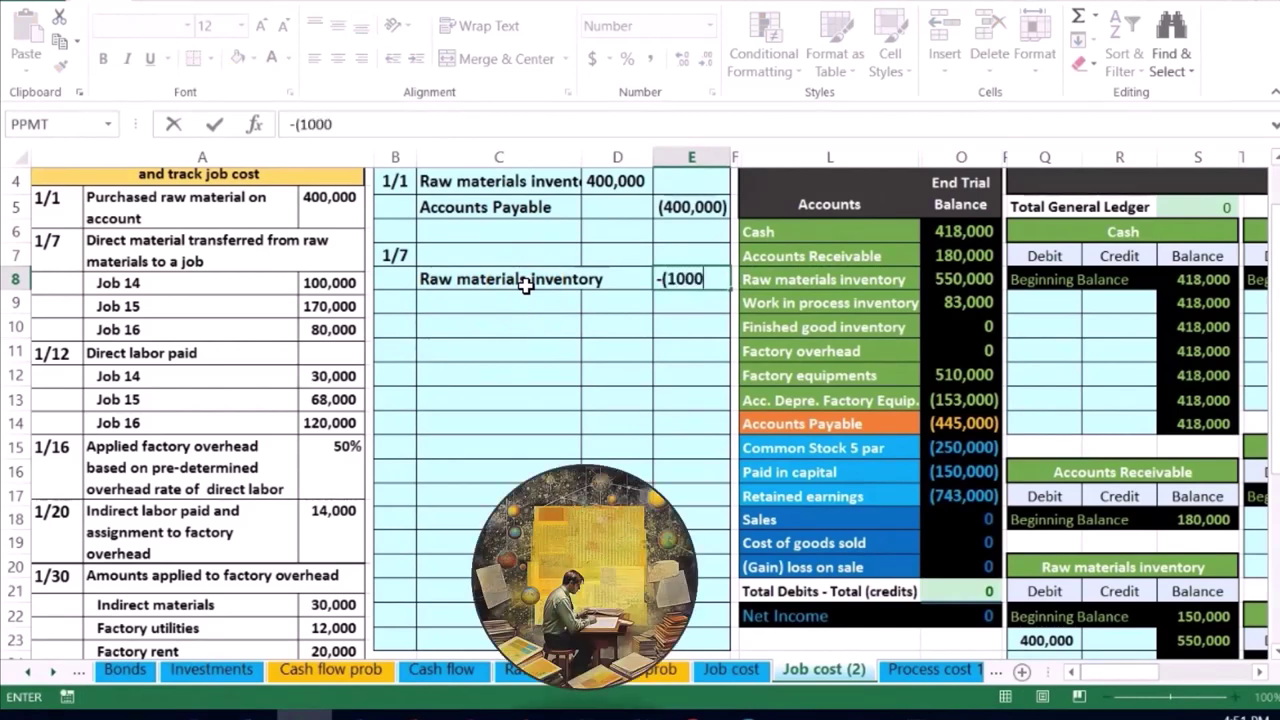
pyautogui.write('00+170000+80000')
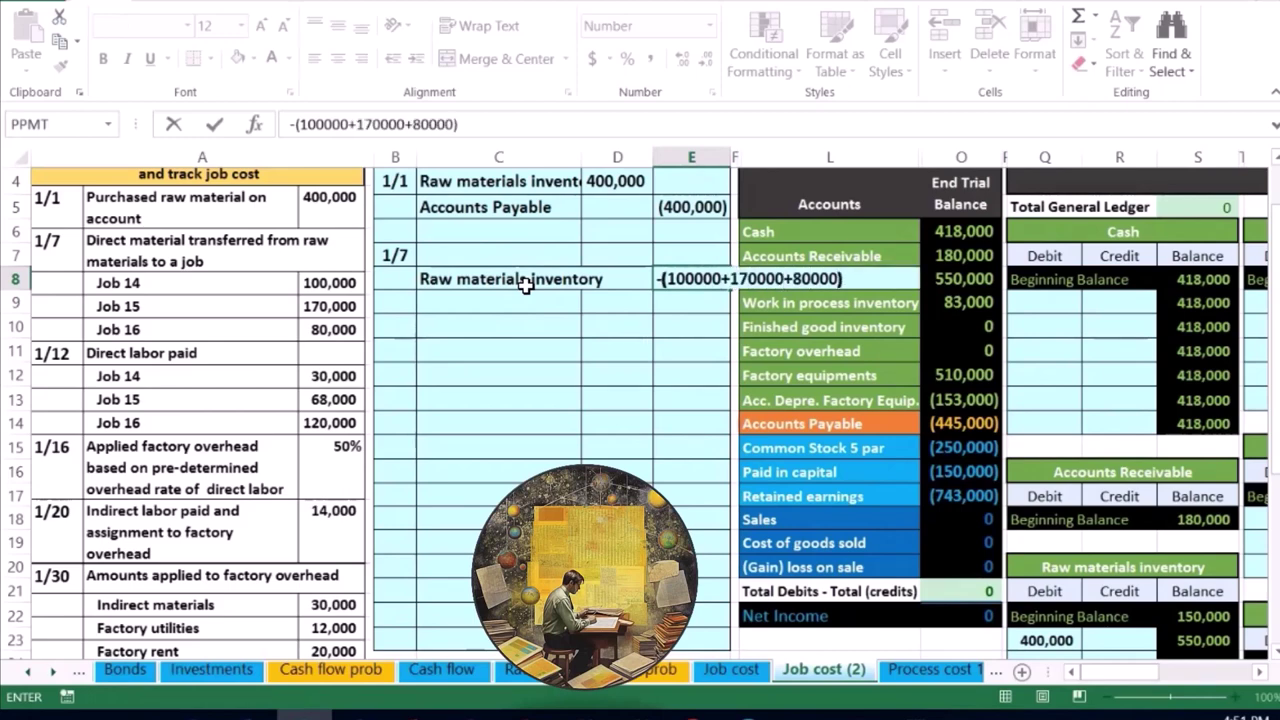
pyautogui.press('Return')
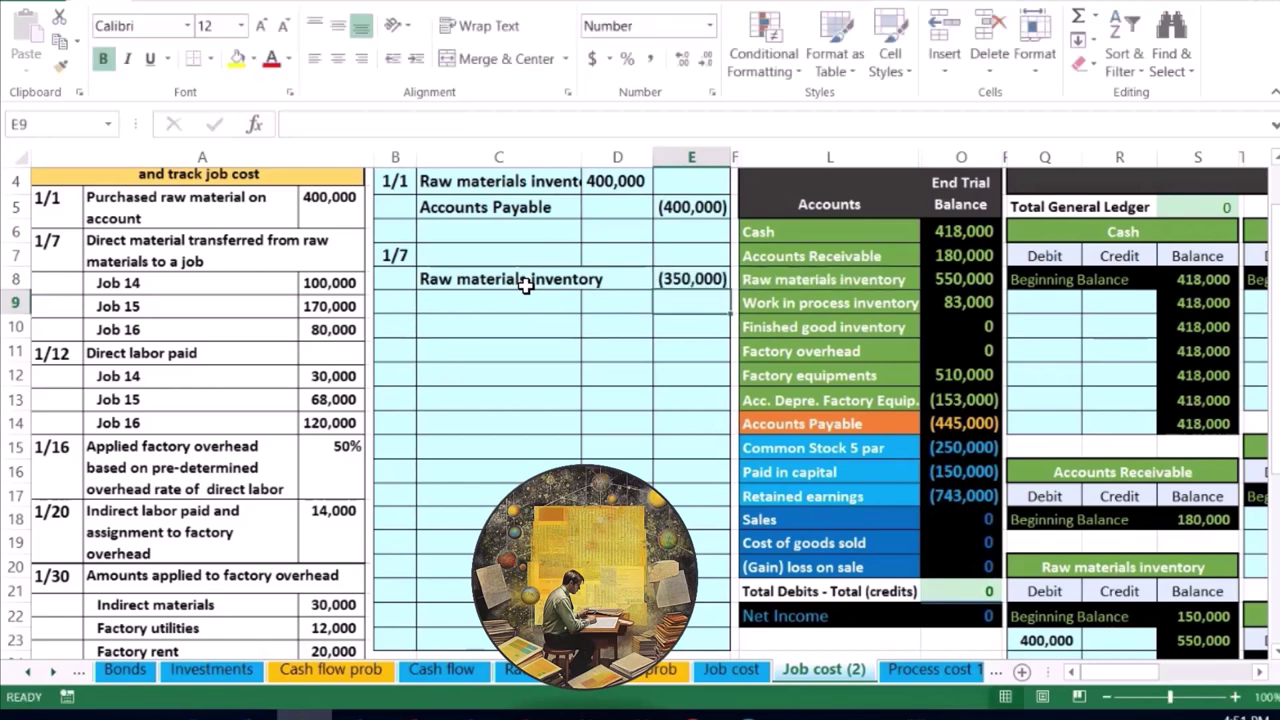
pyautogui.press('Up')
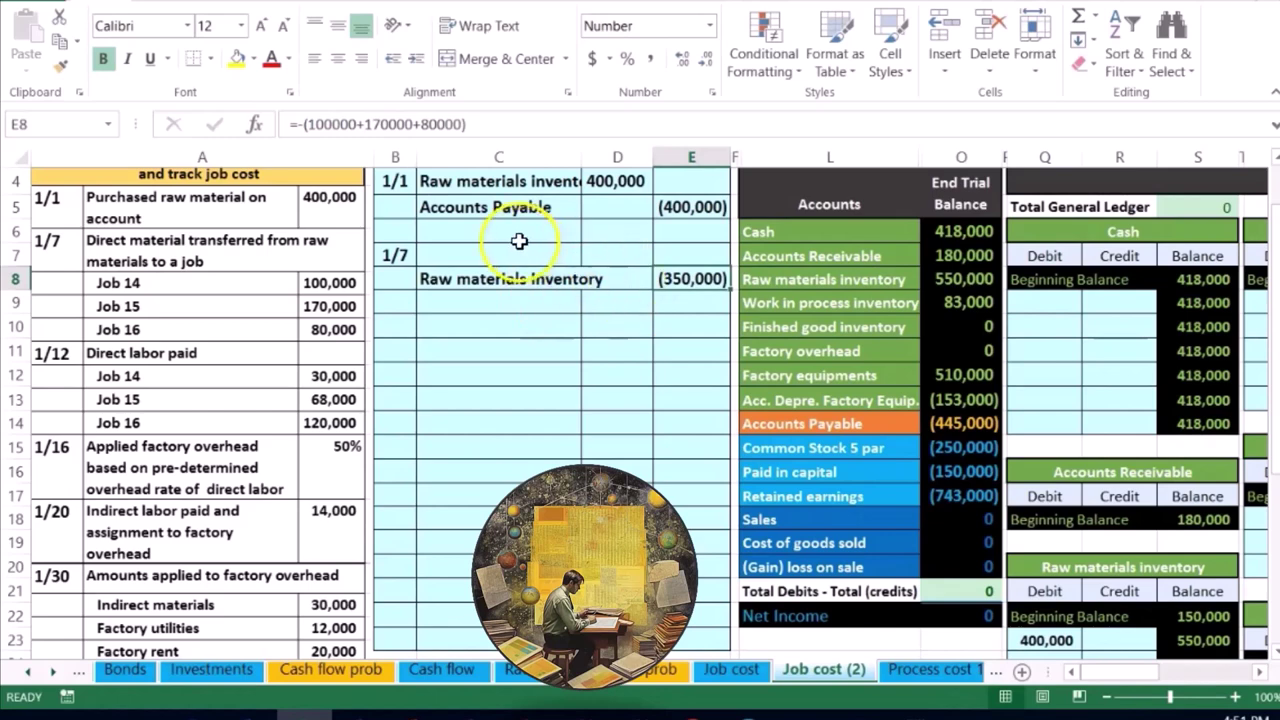
pyautogui.click(343, 140)
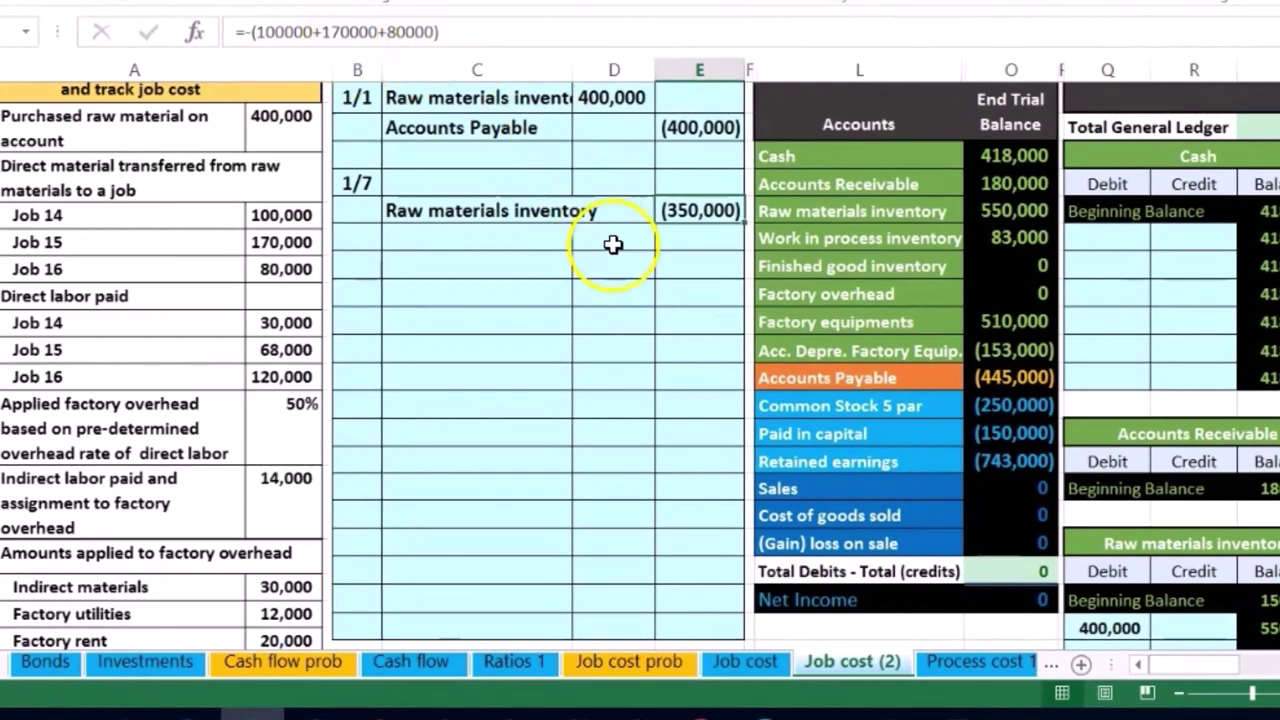
# Step: Enter the matching debit for the 1/7 entry in D7 with the formula -E8
pyautogui.click(624, 186)
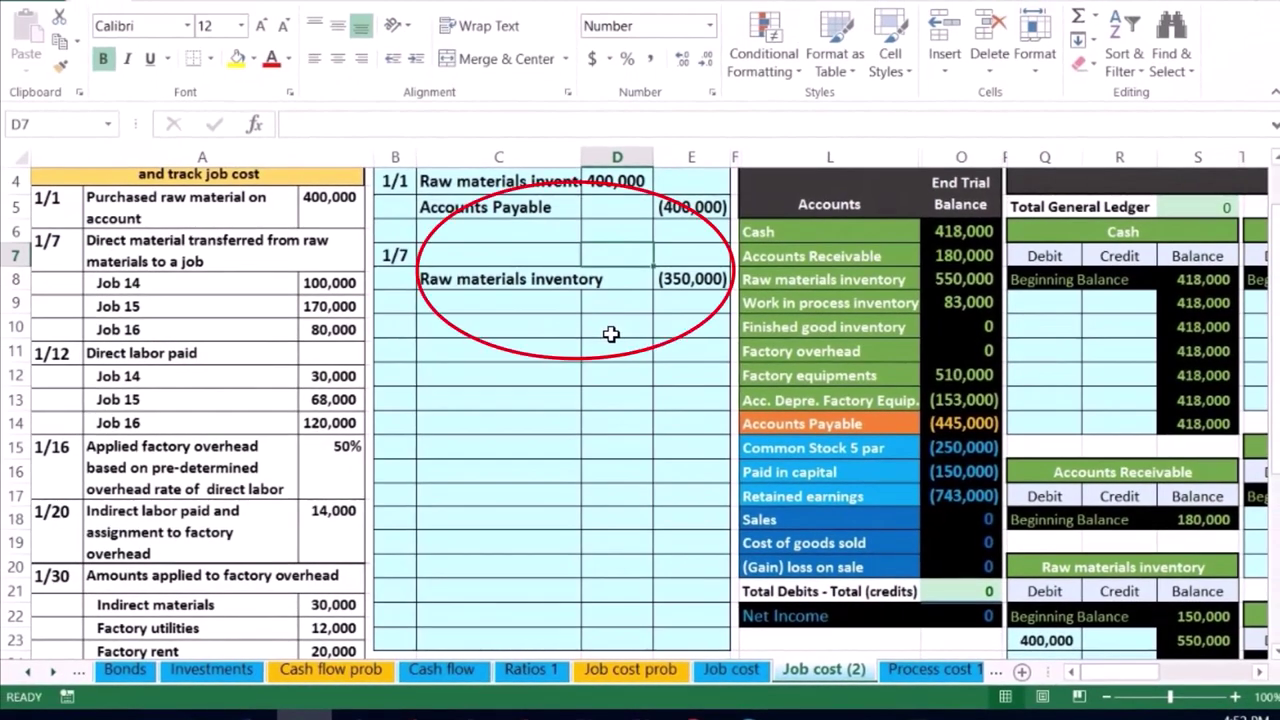
pyautogui.write('-')
pyautogui.press('Down')
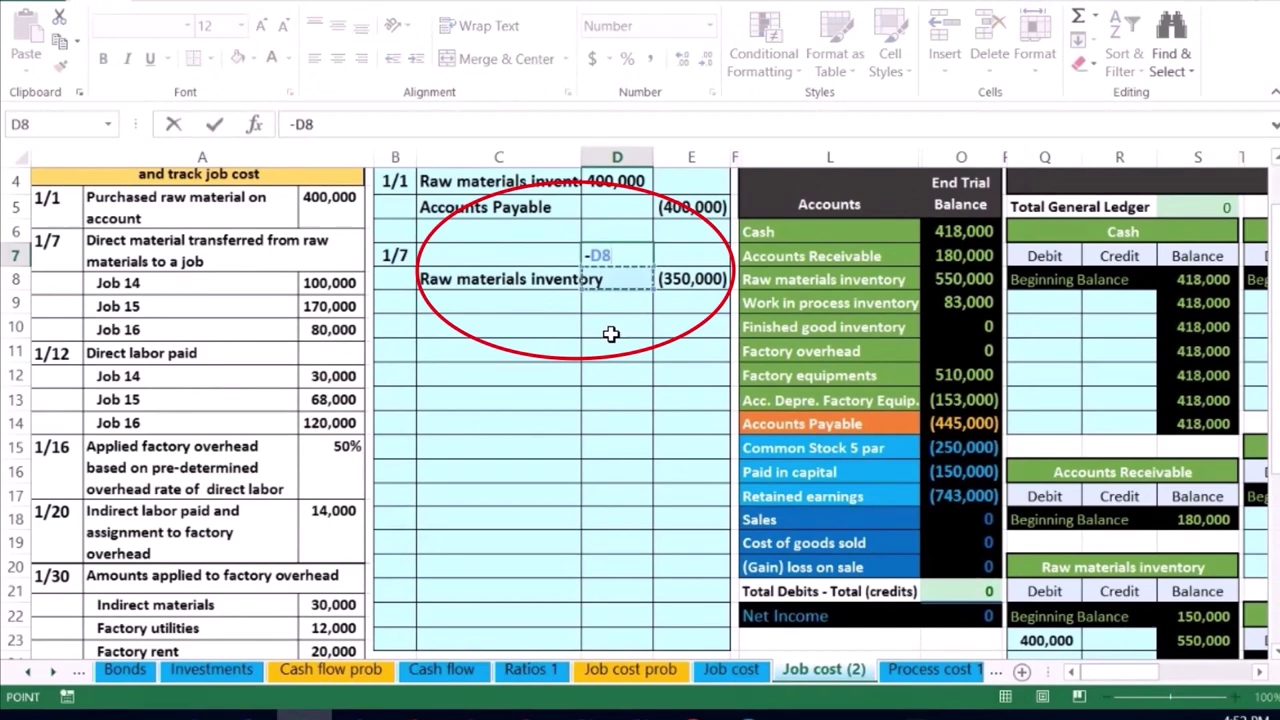
pyautogui.press('Right')
pyautogui.hotkey('ctrl', 'Return')
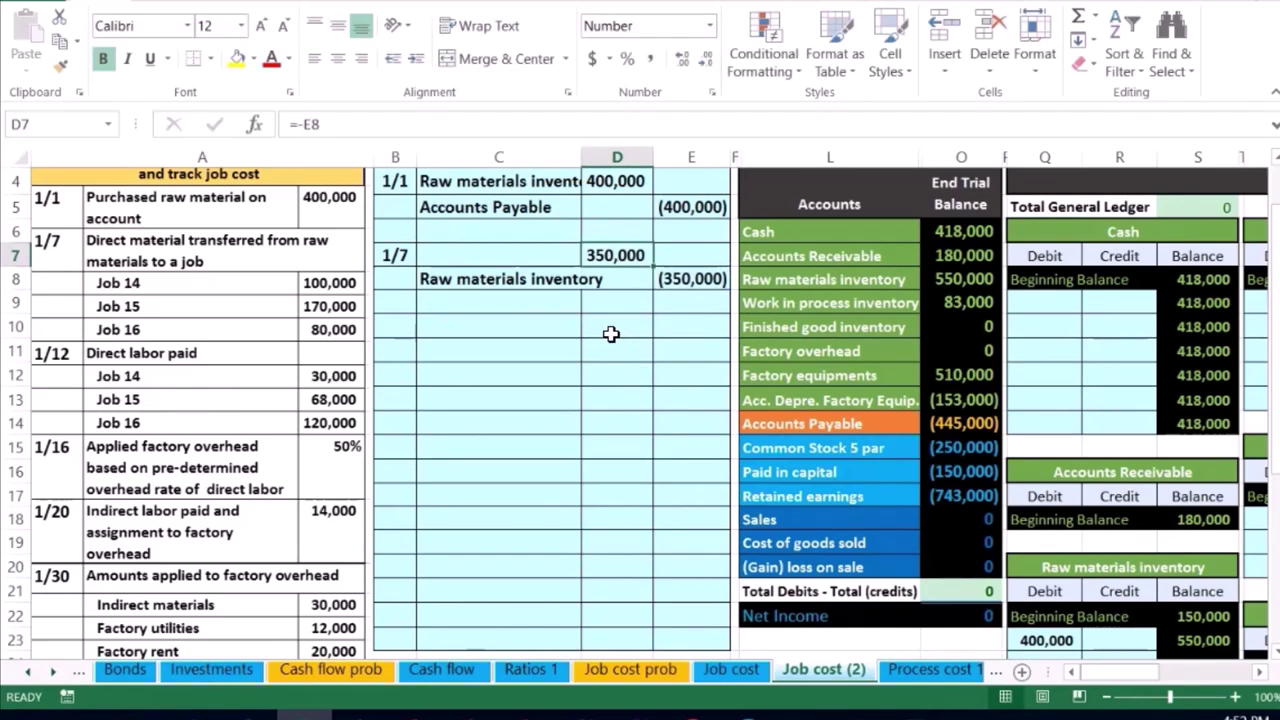
# Step: Copy the Work in process inventory account name from the trial balance into journal cell C7 as values only
pyautogui.click(777, 300)
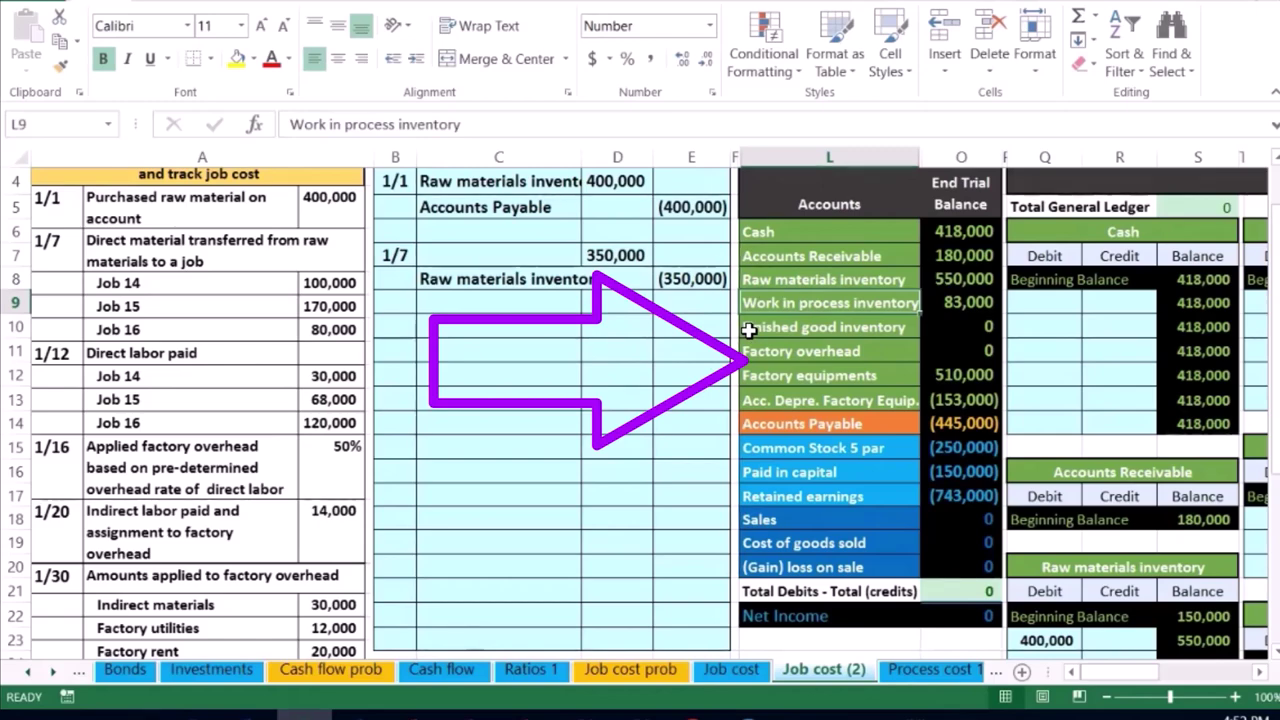
pyautogui.click(955, 303)
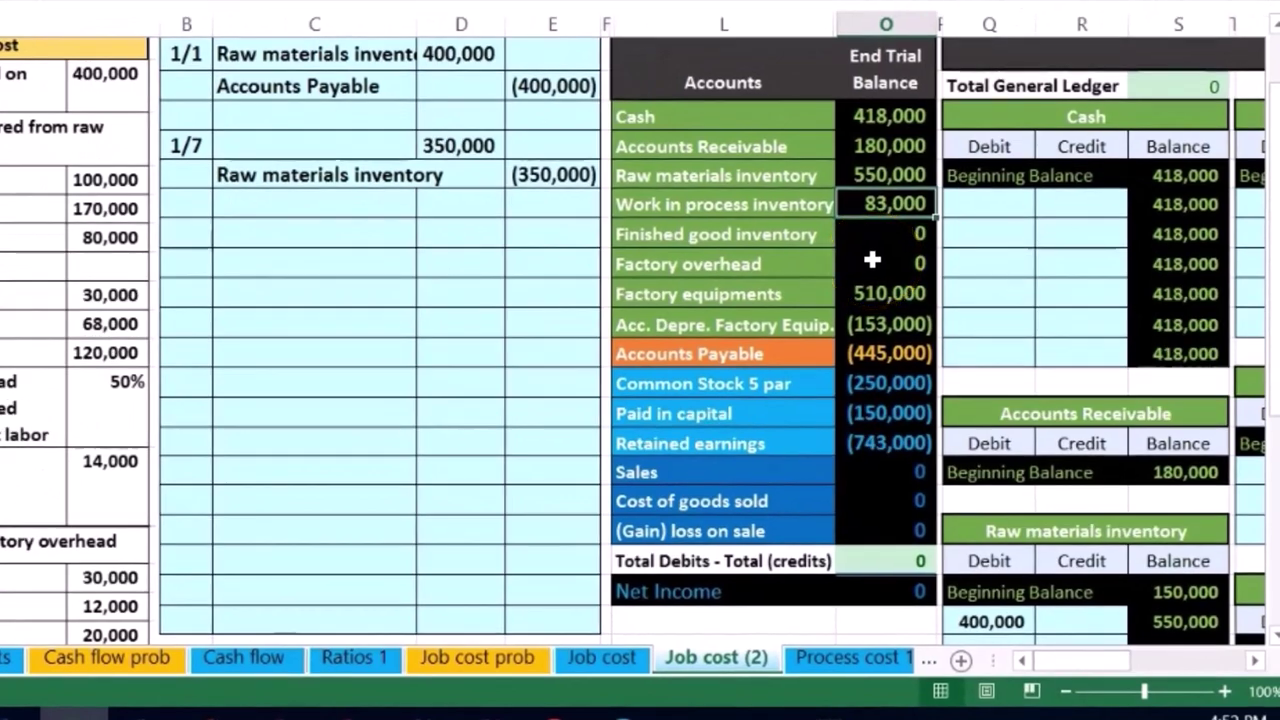
pyautogui.rightClick(790, 205)
pyautogui.click(812, 205)
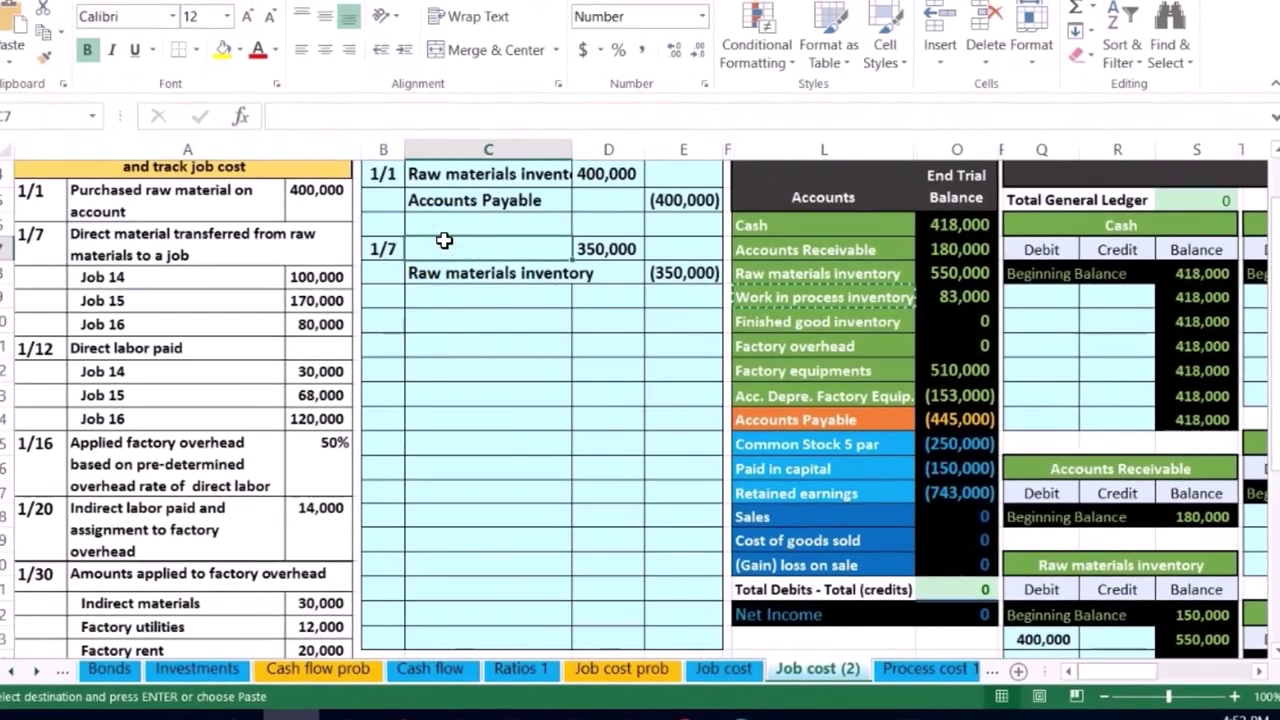
pyautogui.rightClick(385, 214)
pyautogui.click(523, 340)
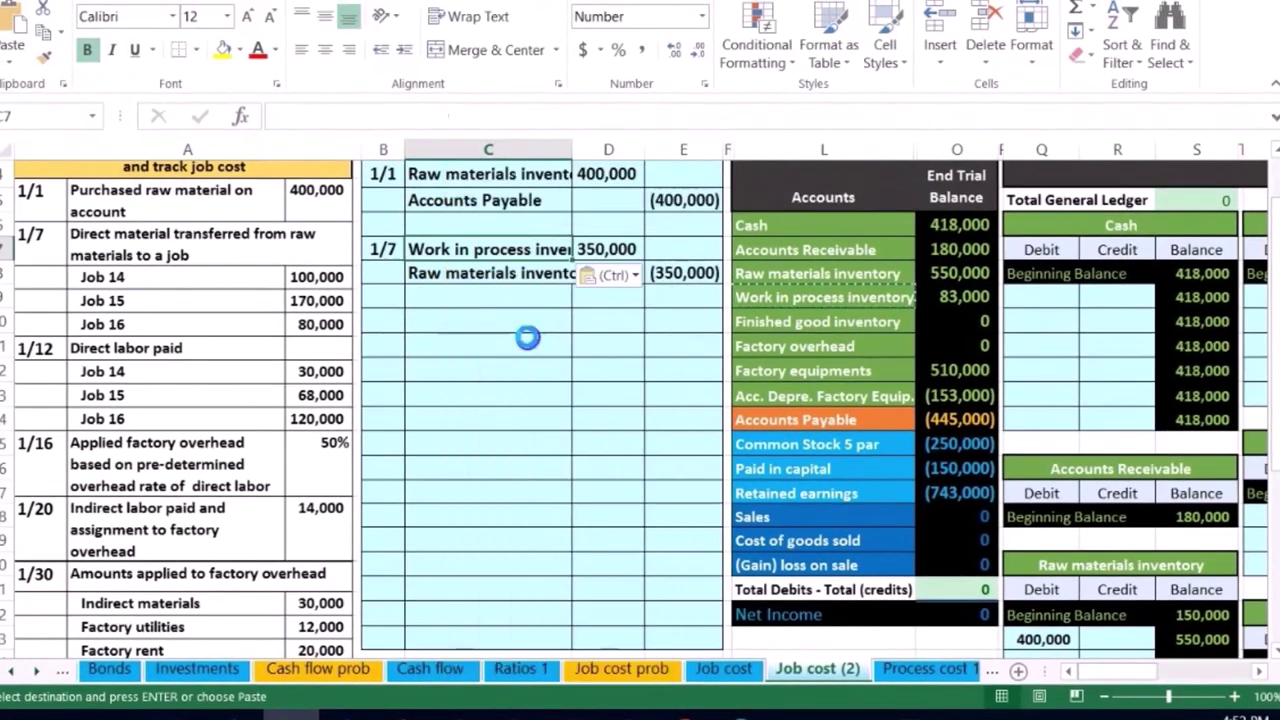
pyautogui.click(527, 337)
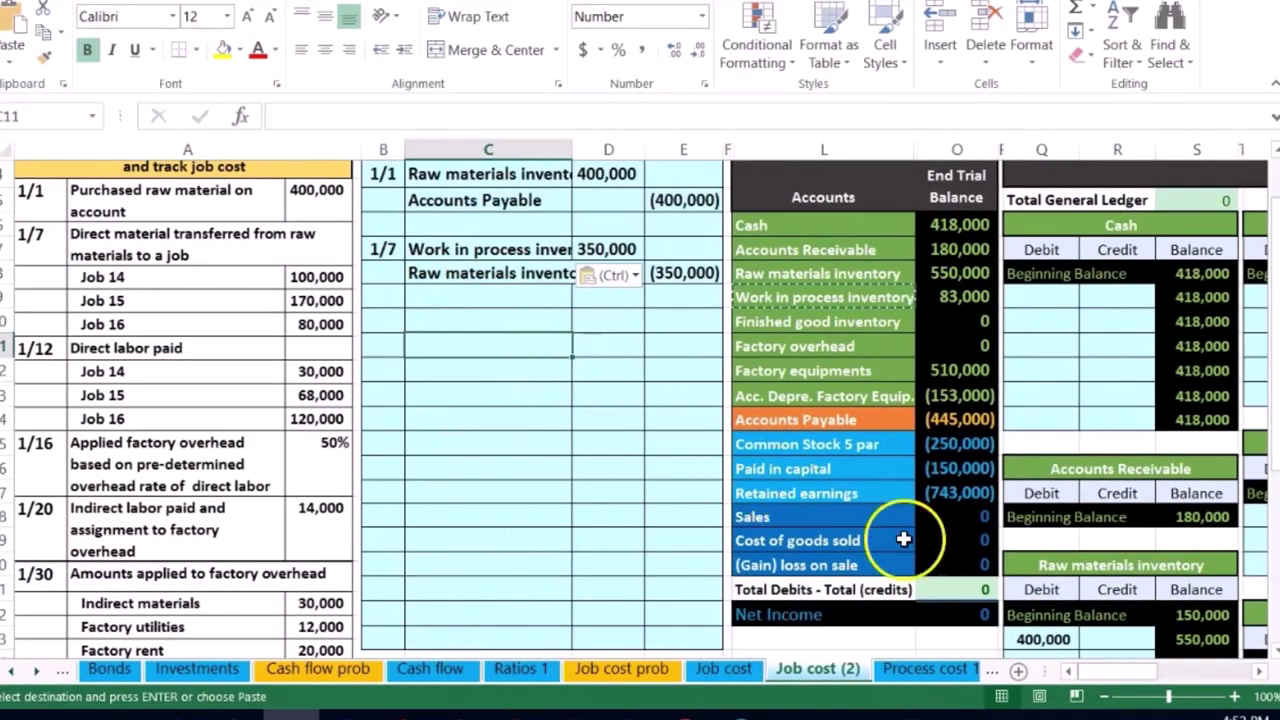
# Step: Post the 350,000 debit to the Work in process inventory ledger by linking cell U9 to D7, and check the trial balance total
pyautogui.click(1105, 697)
pyautogui.click(1105, 697)
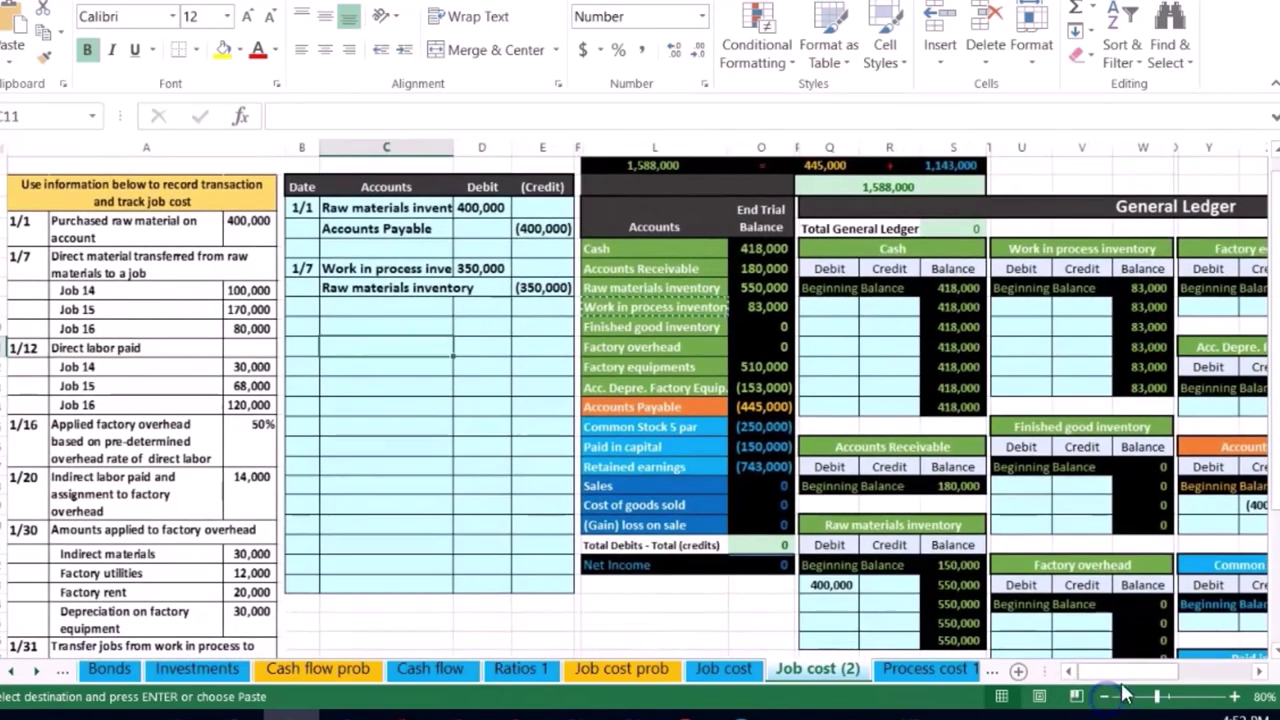
pyautogui.click(1148, 584)
pyautogui.press('Right')
pyautogui.press('Right')
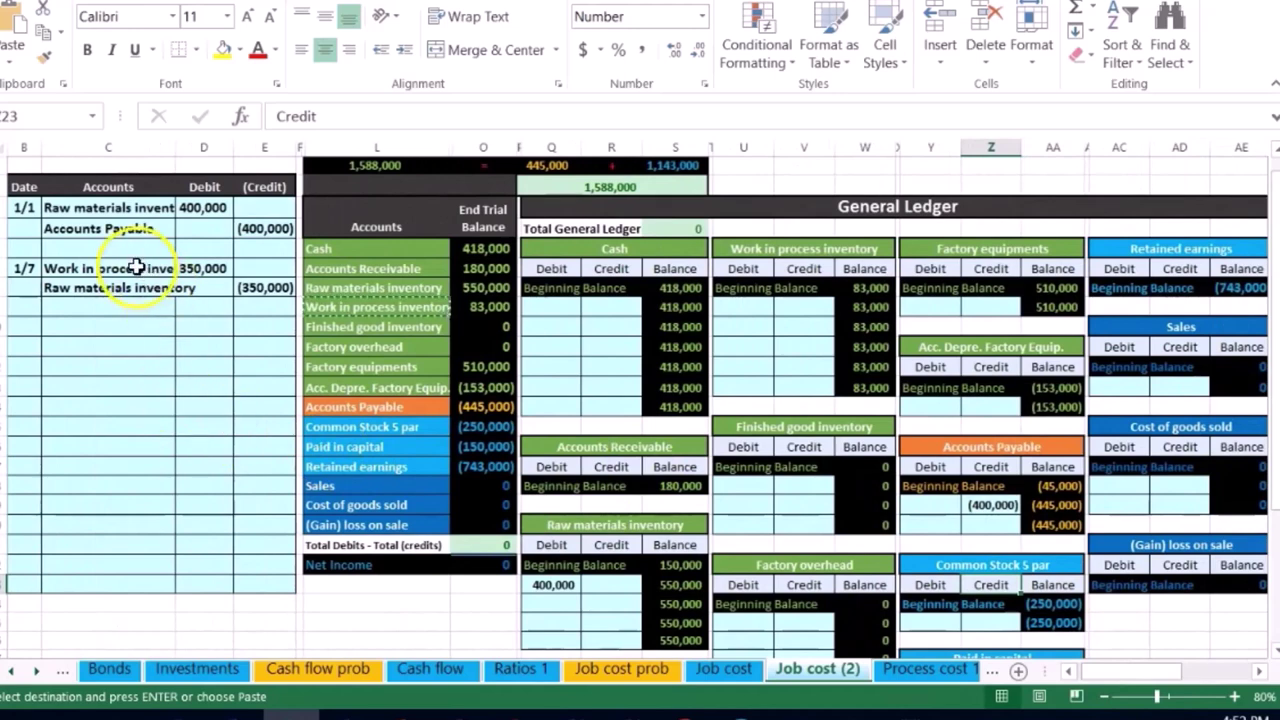
pyautogui.moveTo(137, 287); pyautogui.dragTo(179, 262)
pyautogui.hotkey('ctrl', 'v')
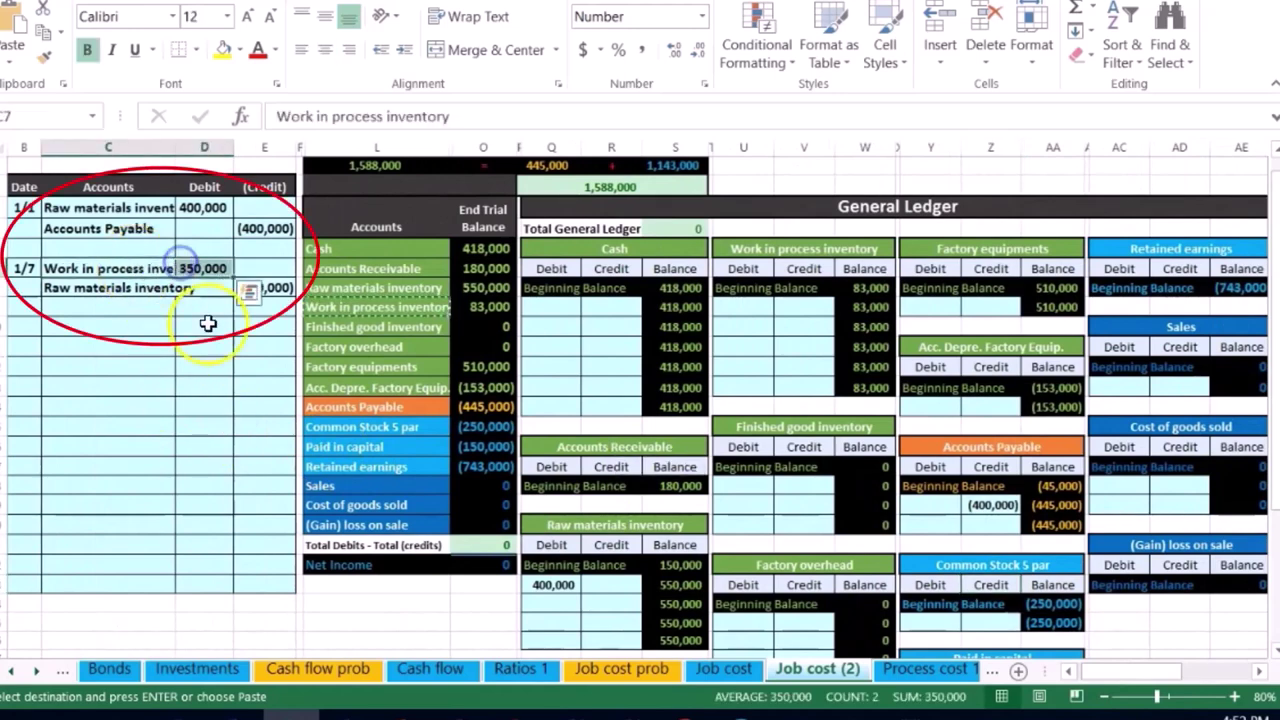
pyautogui.moveTo(345, 313); pyautogui.dragTo(453, 307)
pyautogui.hotkey('ctrl', 'c')
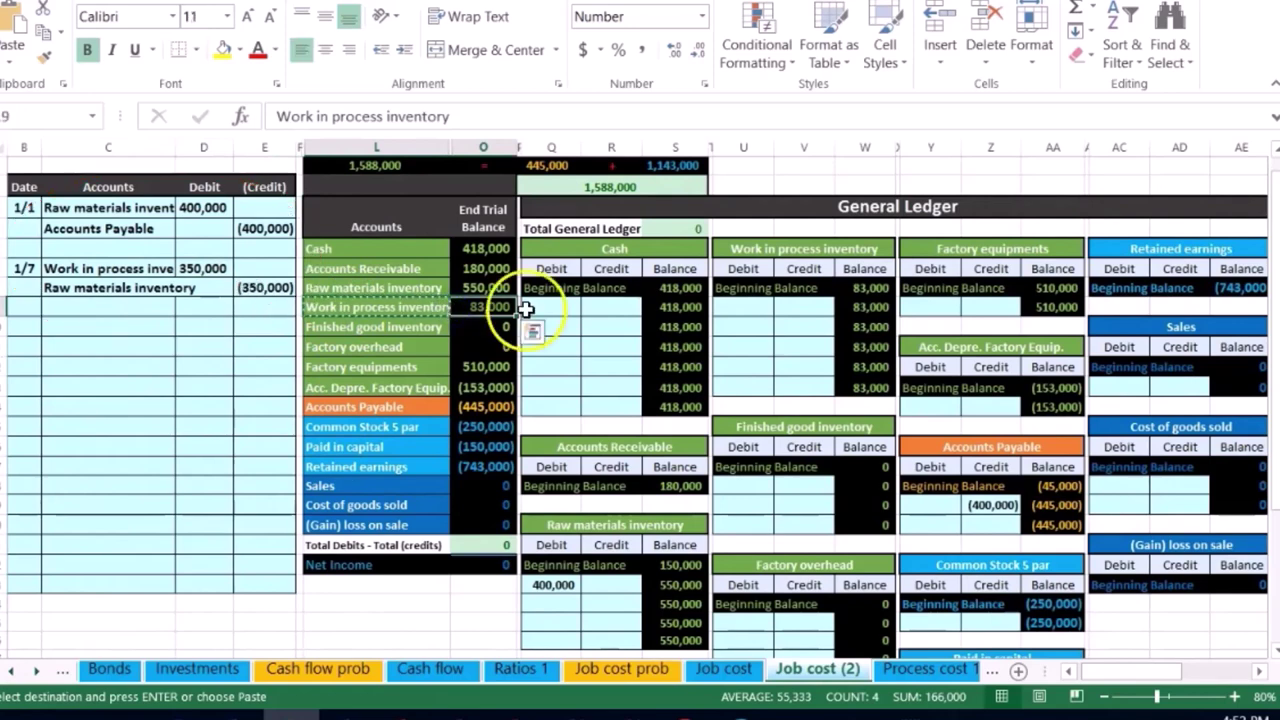
pyautogui.click(736, 307)
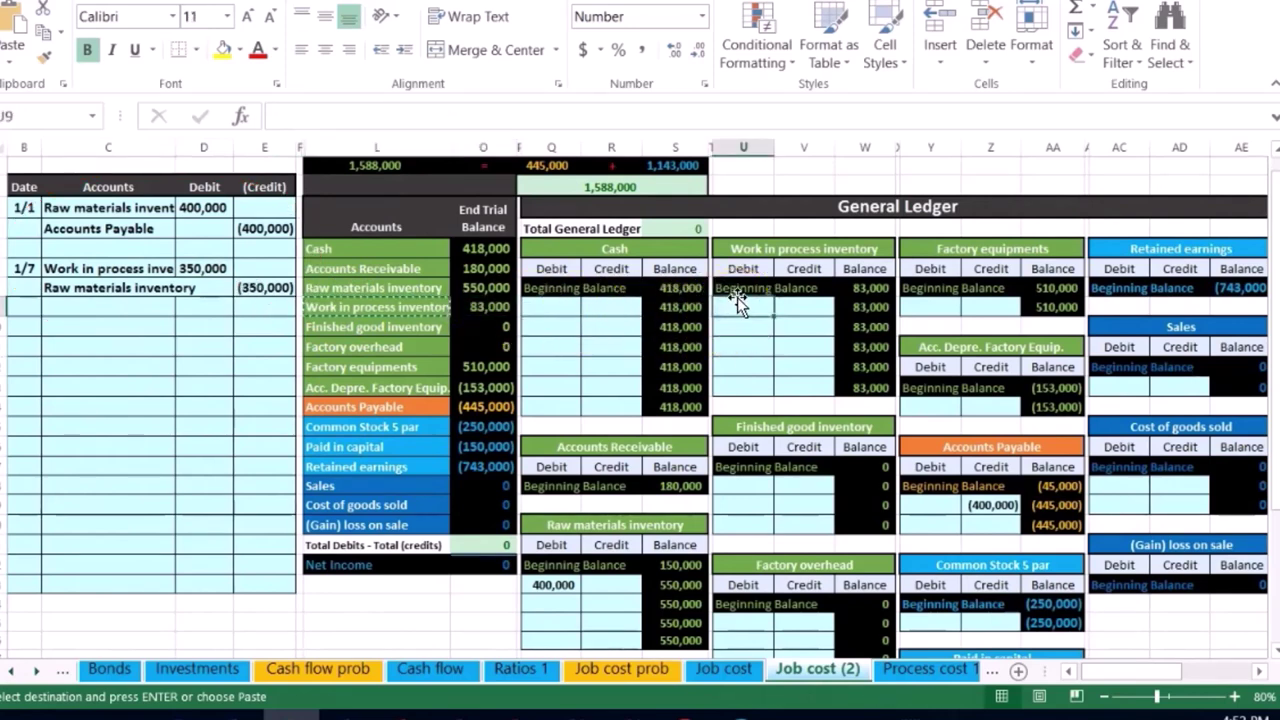
pyautogui.click(741, 353)
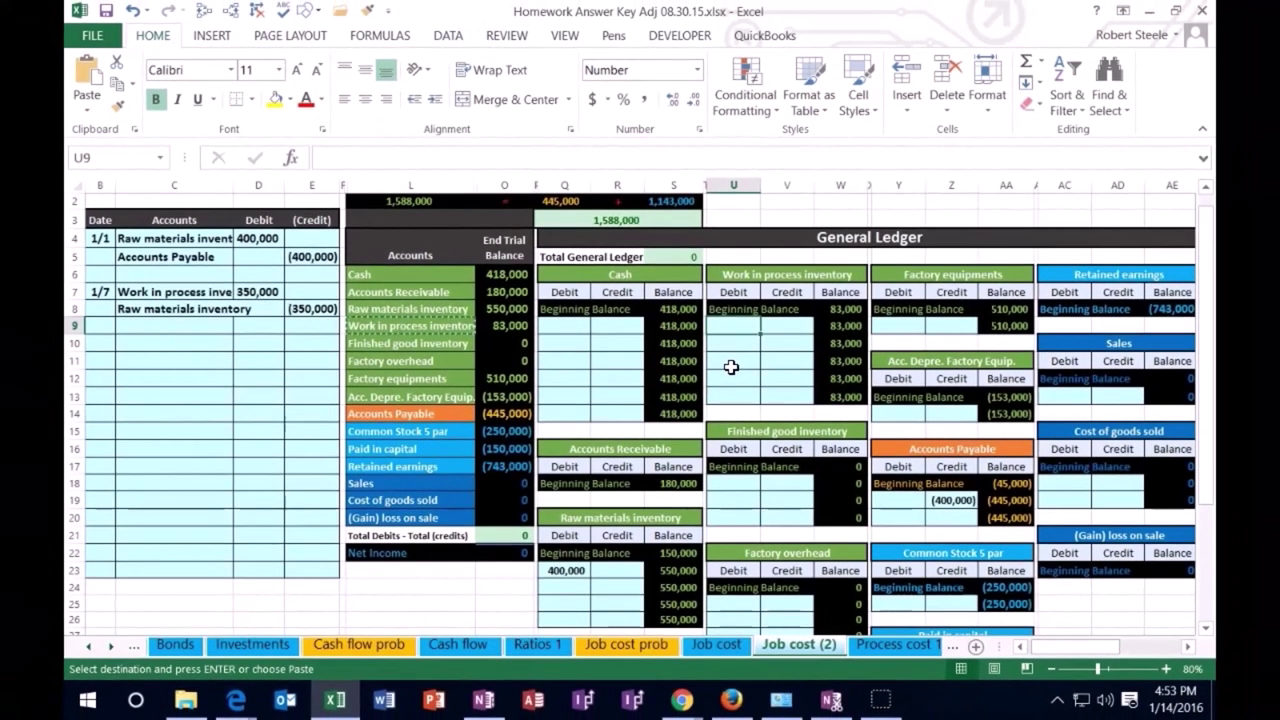
pyautogui.write('=')
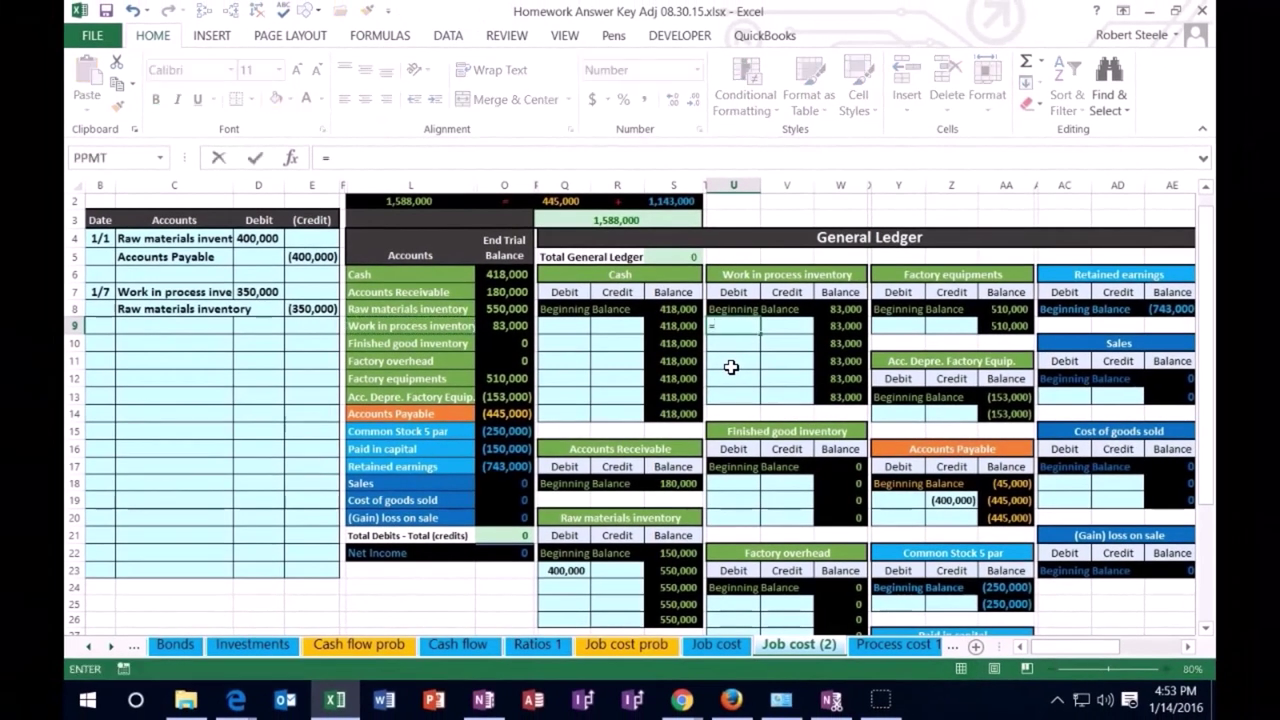
pyautogui.click(259, 290)
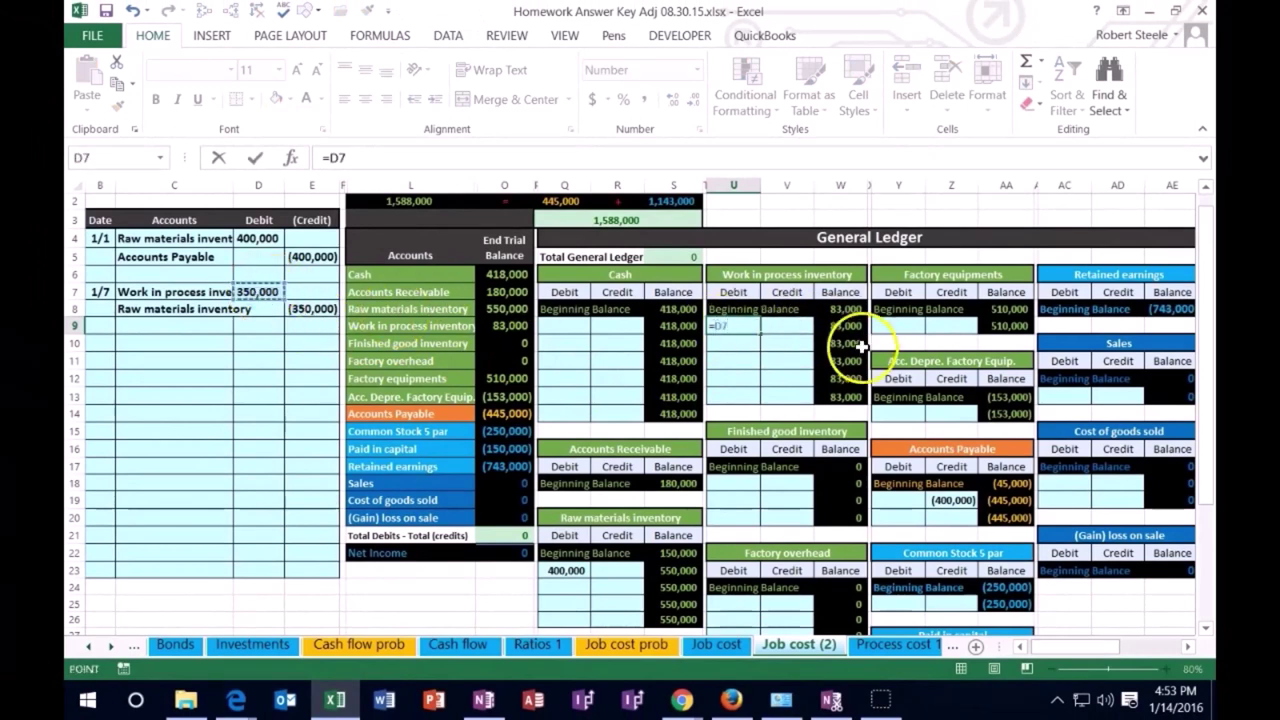
pyautogui.press('Return')
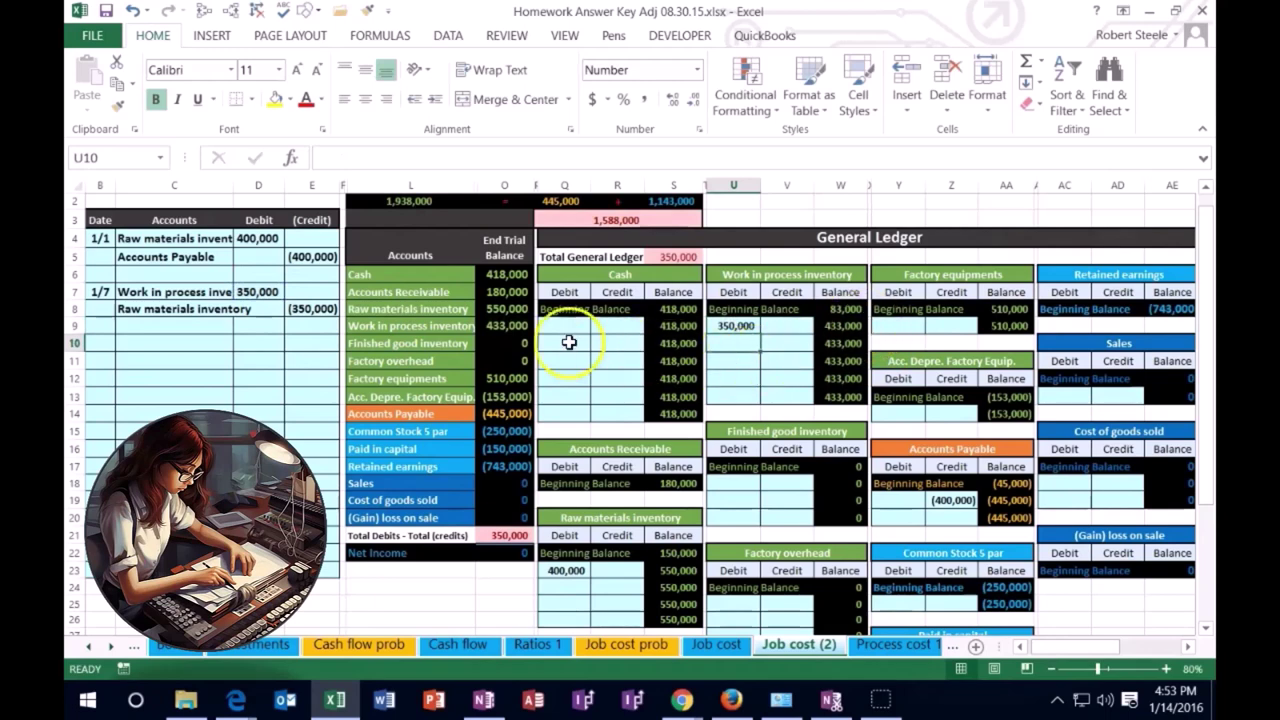
pyautogui.click(520, 325)
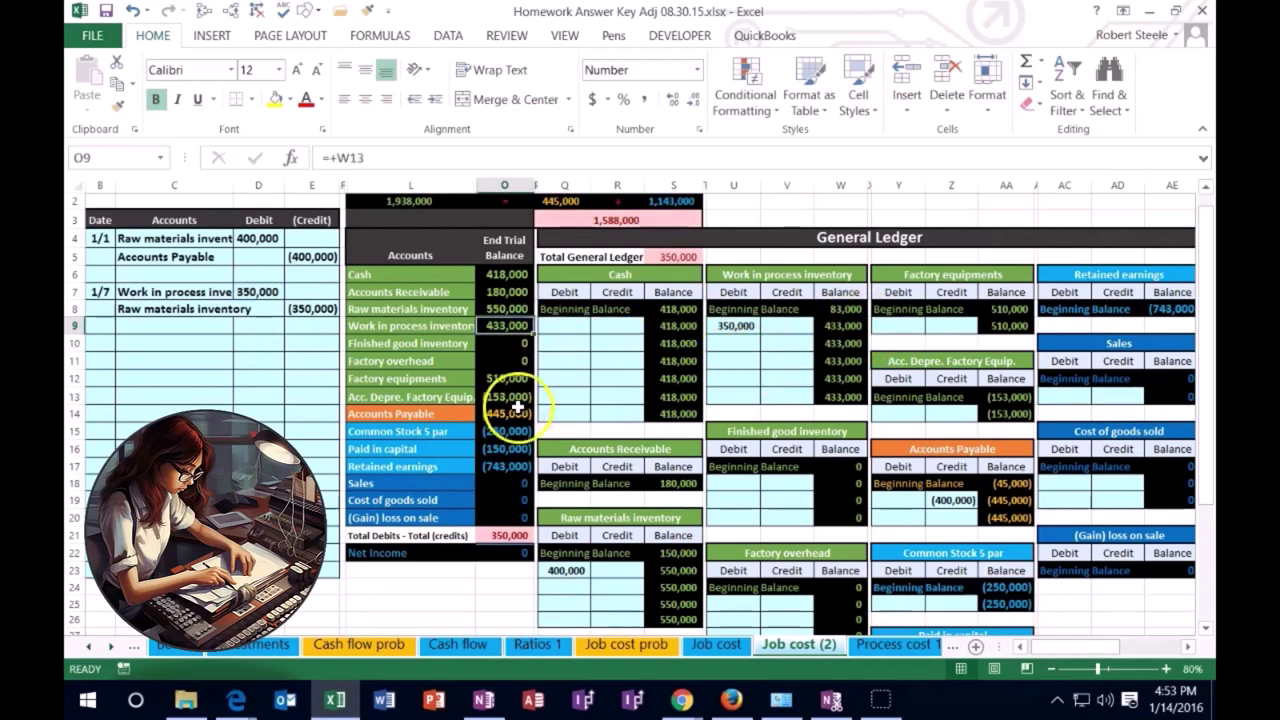
pyautogui.click(508, 534)
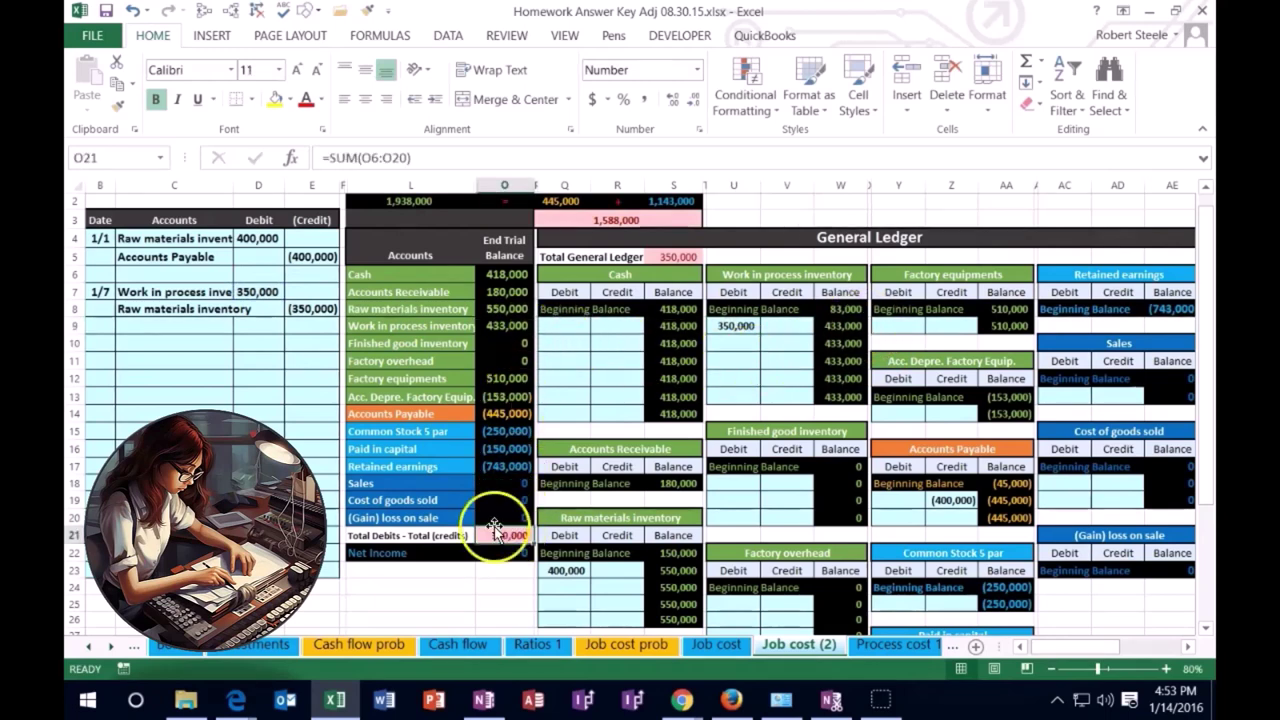
# Step: Post the 350,000 credit to the Raw materials inventory ledger by linking R24 to E8, and check the trial balance total
pyautogui.moveTo(148, 310); pyautogui.dragTo(311, 302)
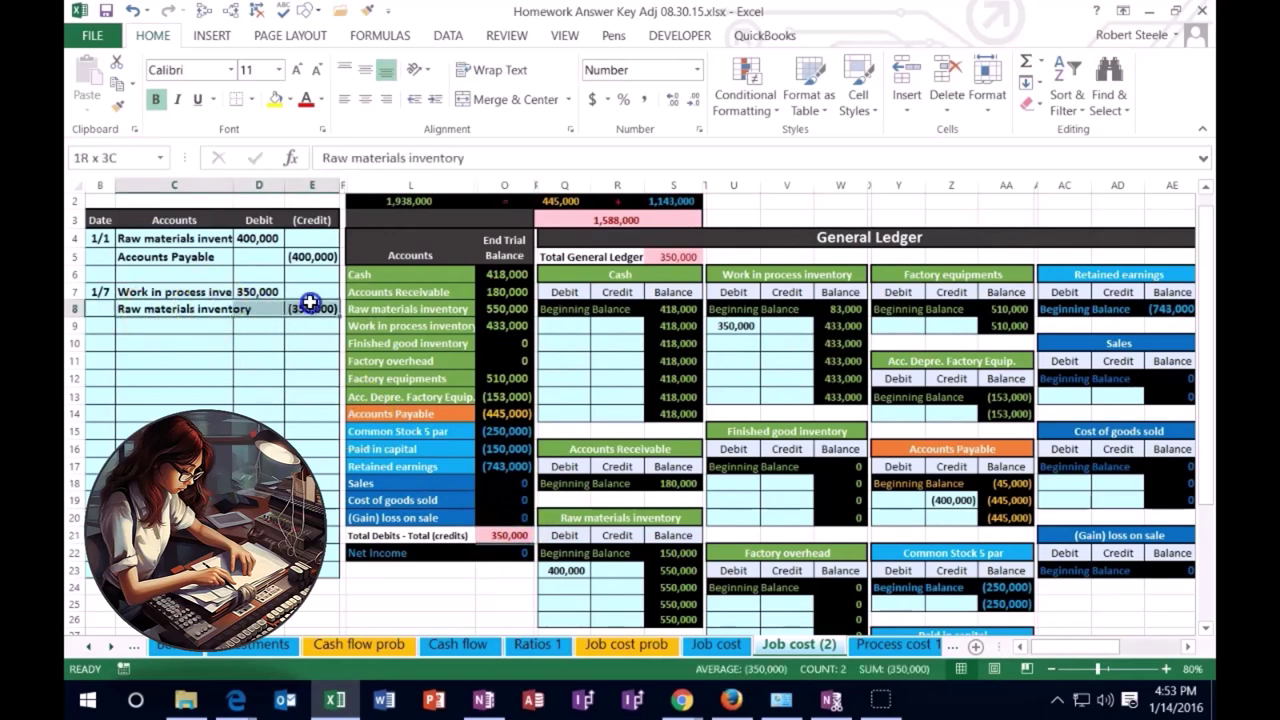
pyautogui.moveTo(417, 305); pyautogui.dragTo(494, 305)
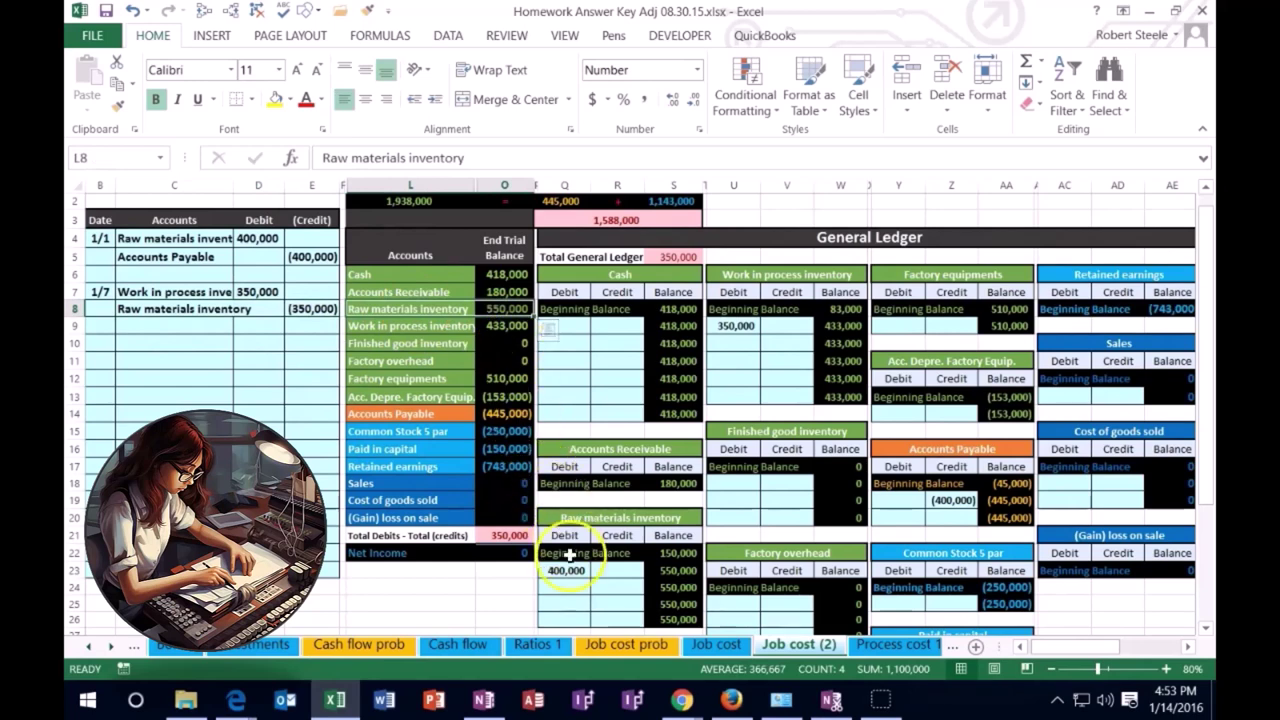
pyautogui.click(612, 586)
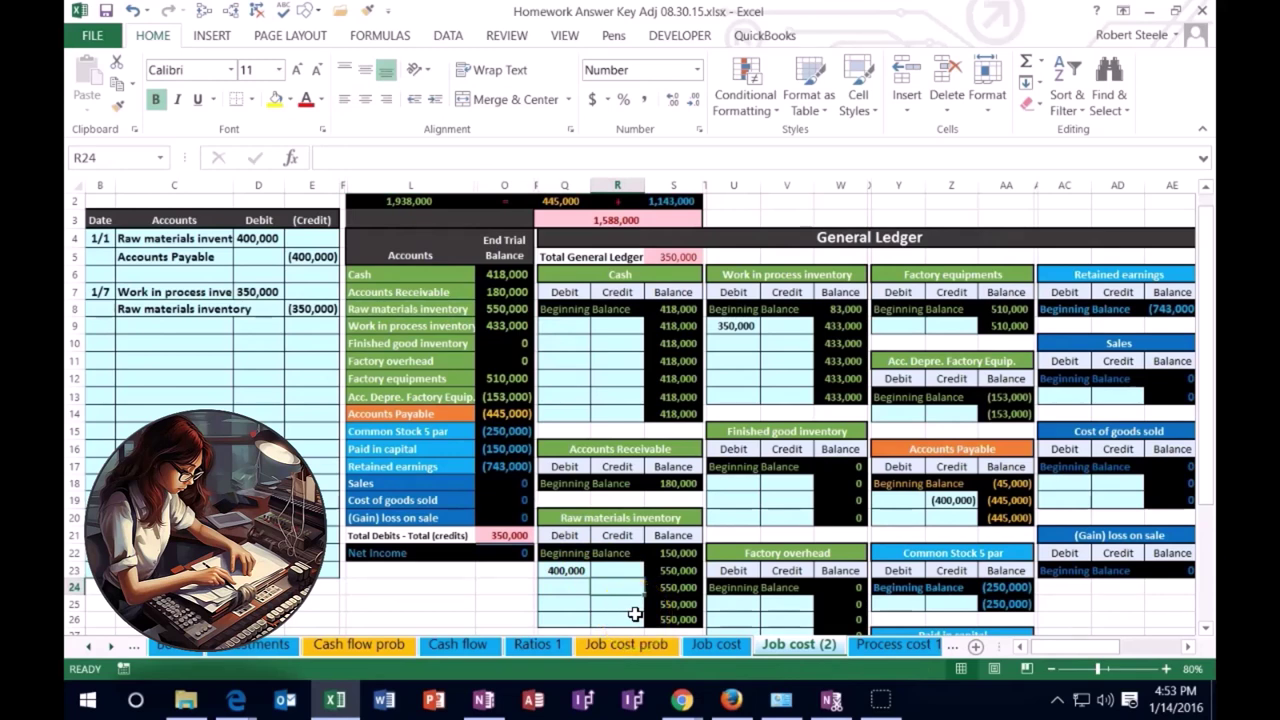
pyautogui.write('=')
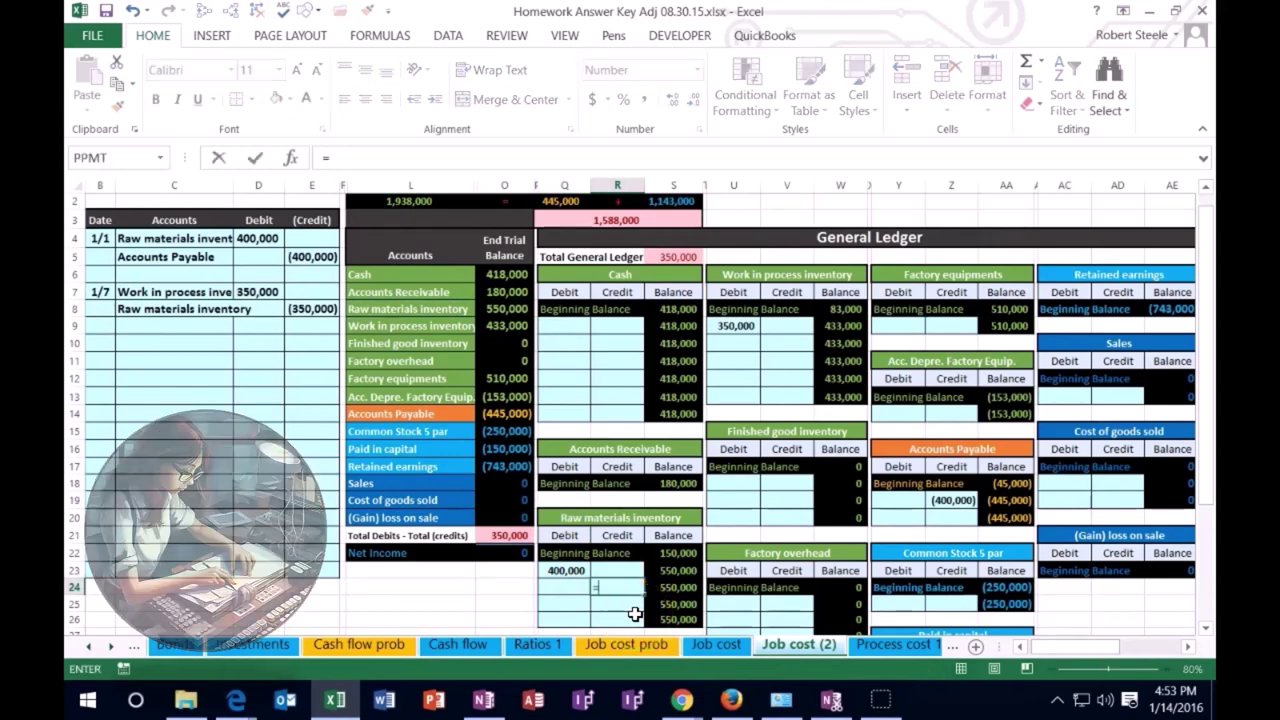
pyautogui.click(302, 308)
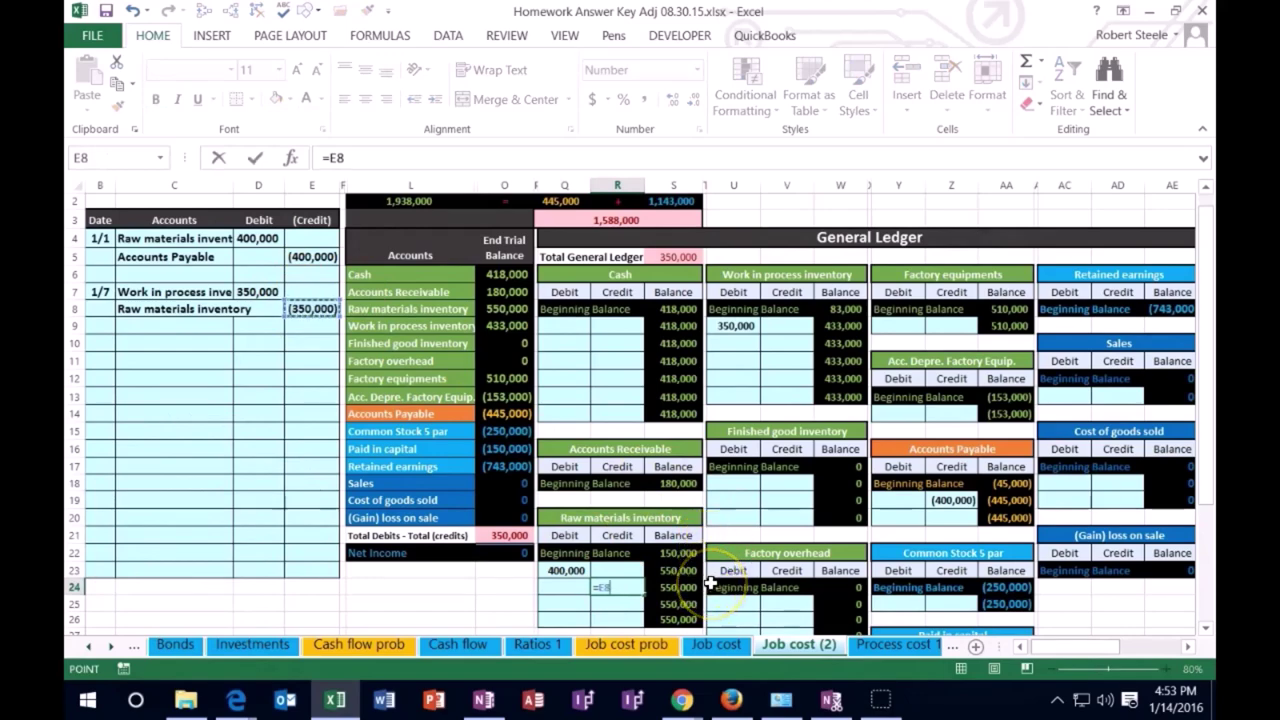
pyautogui.press('Return')
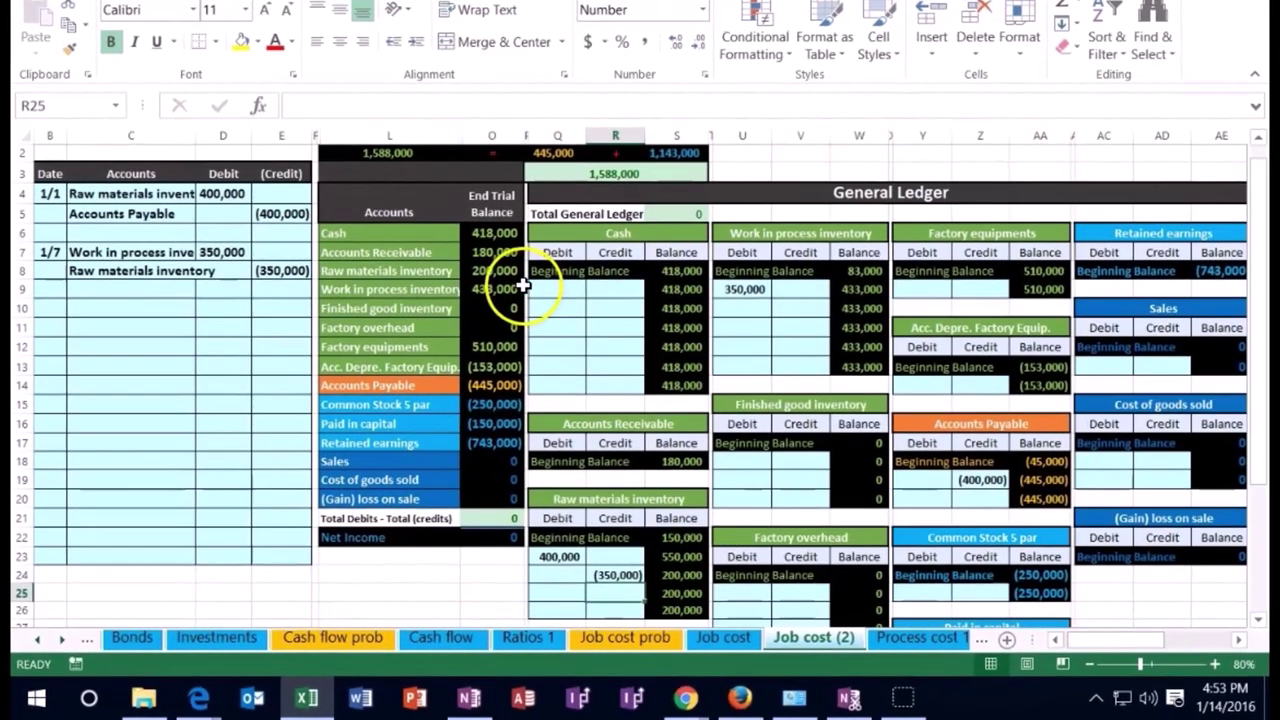
pyautogui.click(504, 308)
pyautogui.click(496, 516)
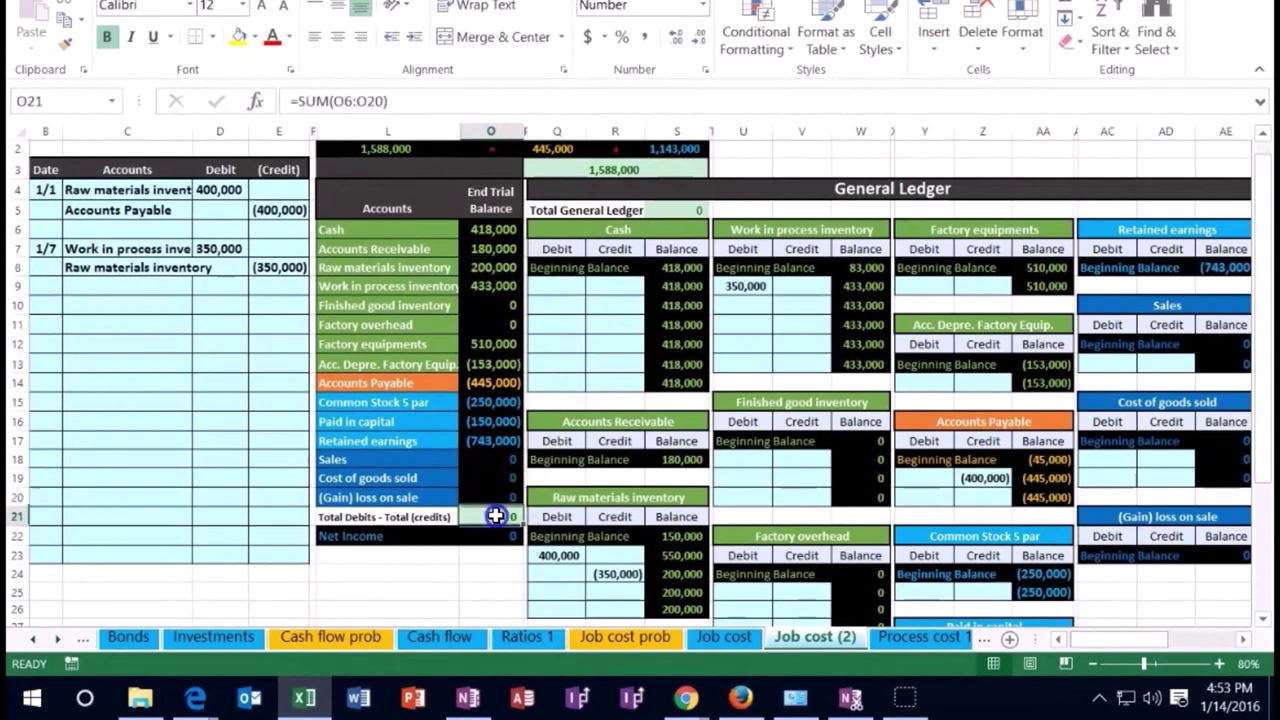
# Step: Record the 1/7 direct materials of 100,000 on the Job 14 cost record in row 9, and check the job's total
pyautogui.click(805, 343)
pyautogui.click(745, 229)
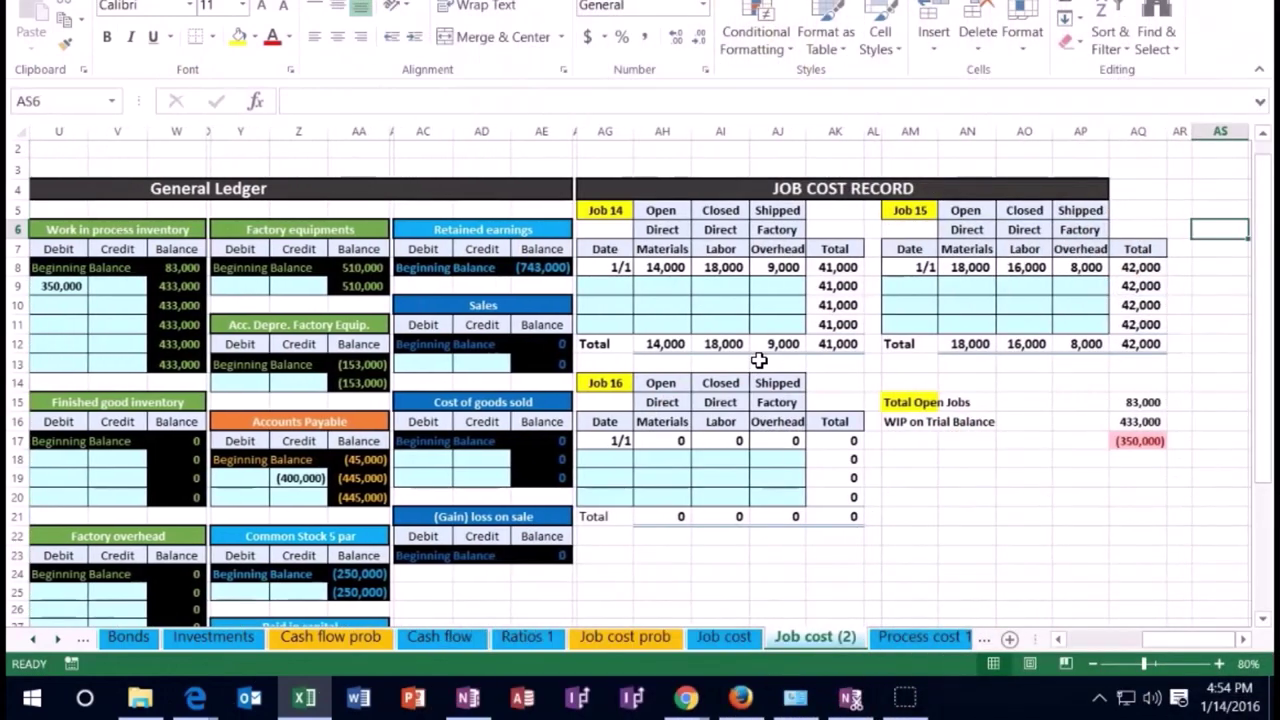
pyautogui.press('Down')
pyautogui.press('Left')
pyautogui.press('Left')
pyautogui.press('Left')
pyautogui.press('Left')
pyautogui.press('Left')
pyautogui.press('Left')
pyautogui.press('Left')
pyautogui.press('Left')
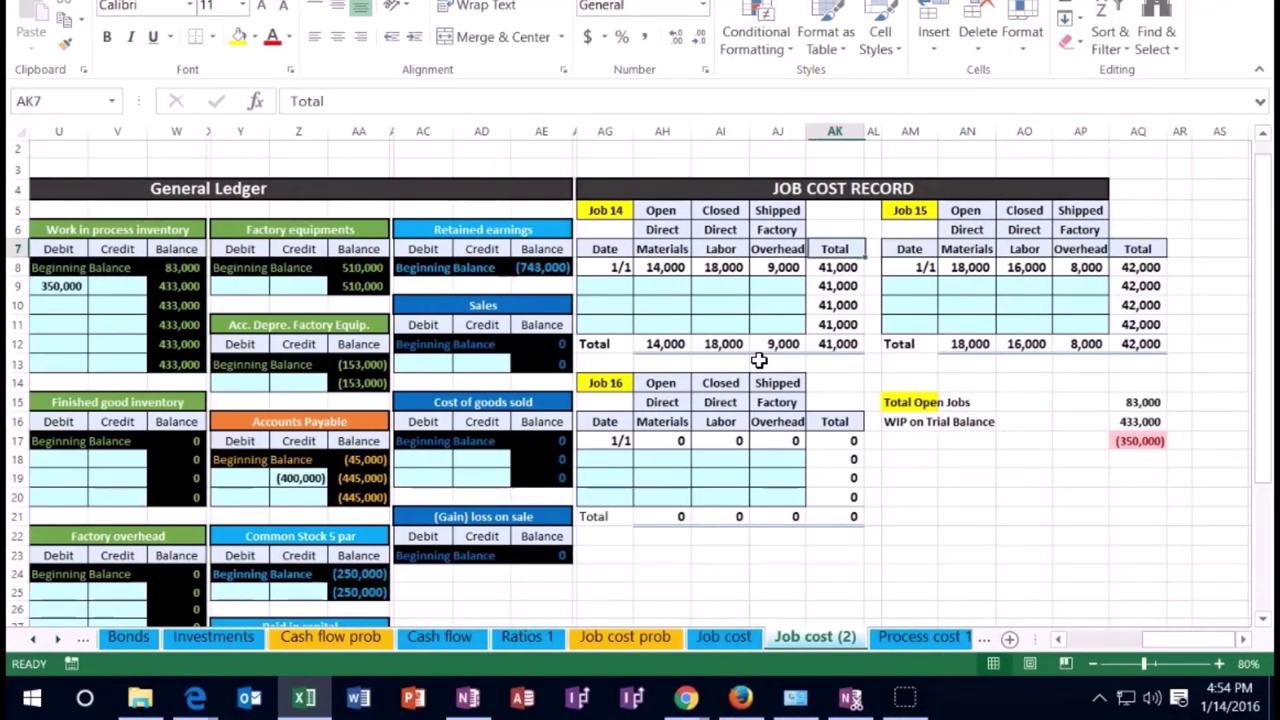
pyautogui.press('Left')
pyautogui.press('Left')
pyautogui.press('Left')
pyautogui.press('Left')
pyautogui.press('Down')
pyautogui.press('Down')
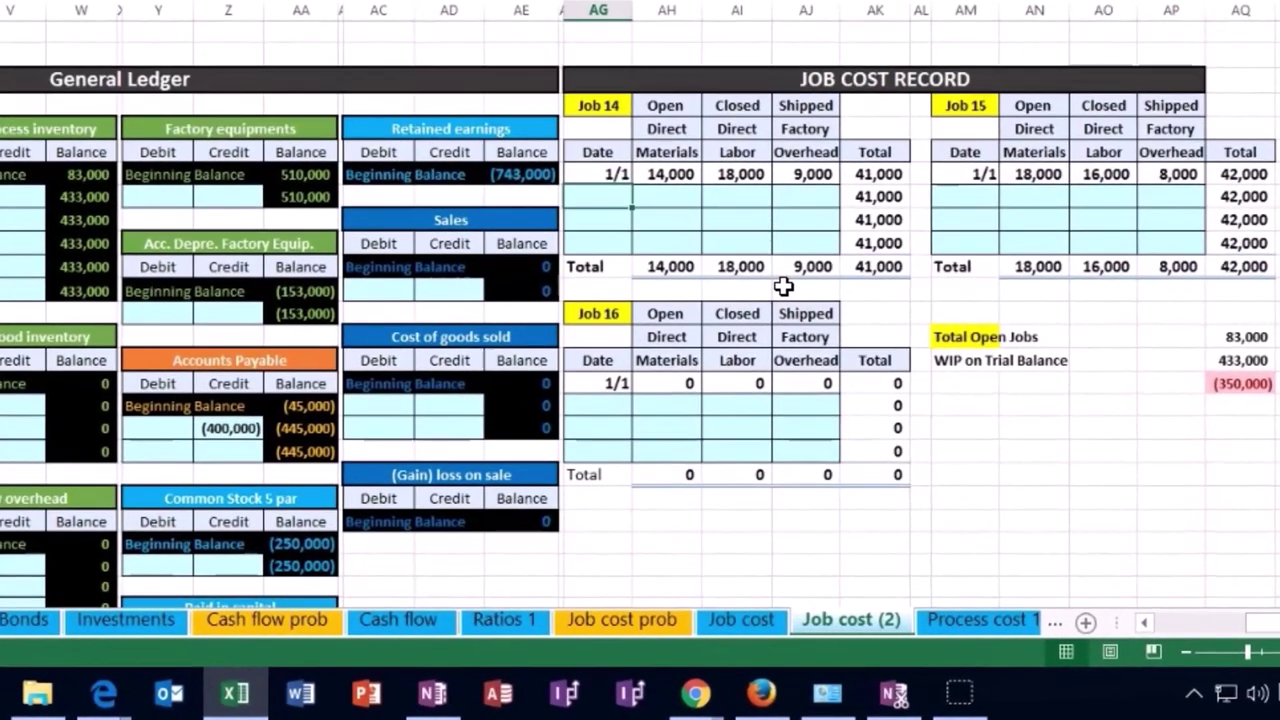
pyautogui.write('1/7')
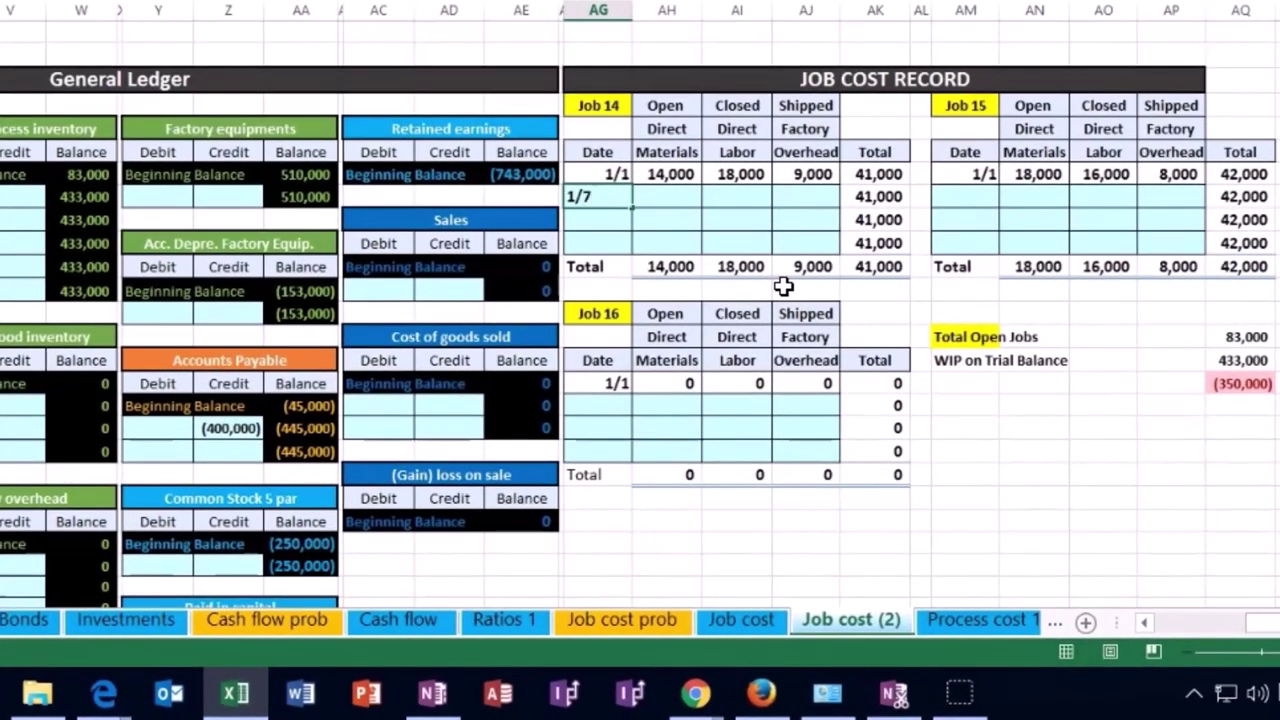
pyautogui.press('Tab')
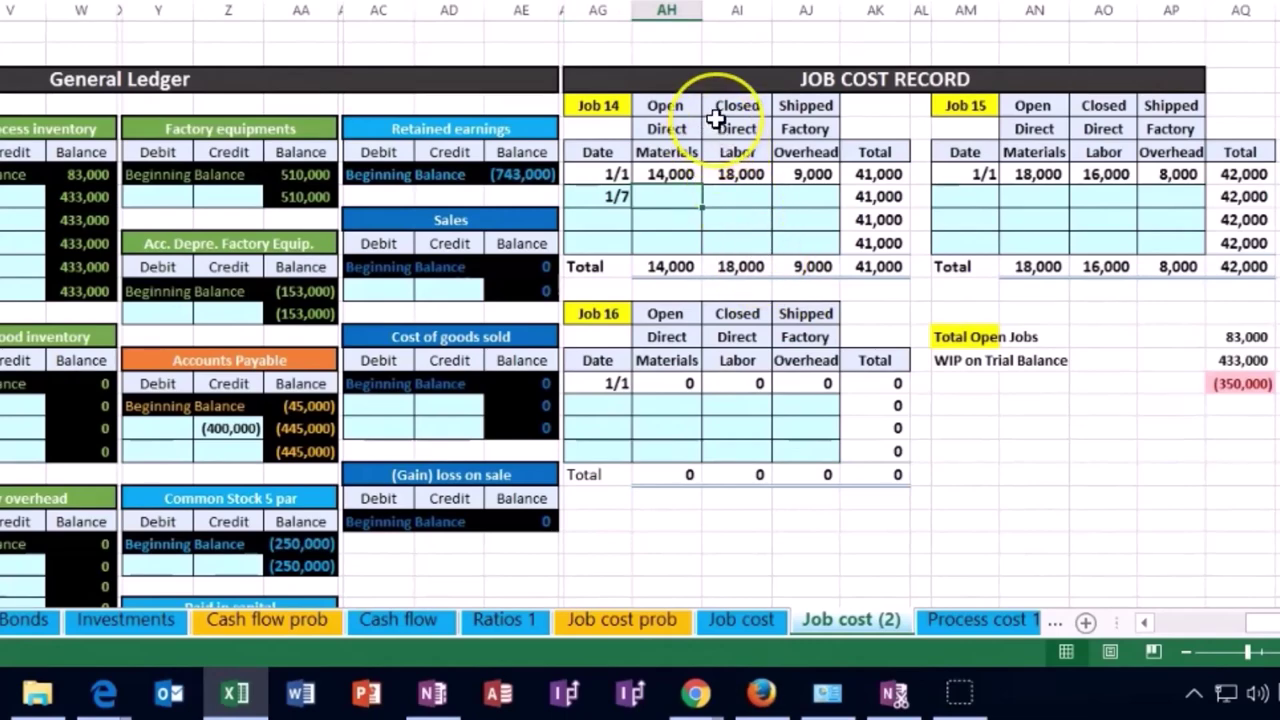
pyautogui.write('100000')
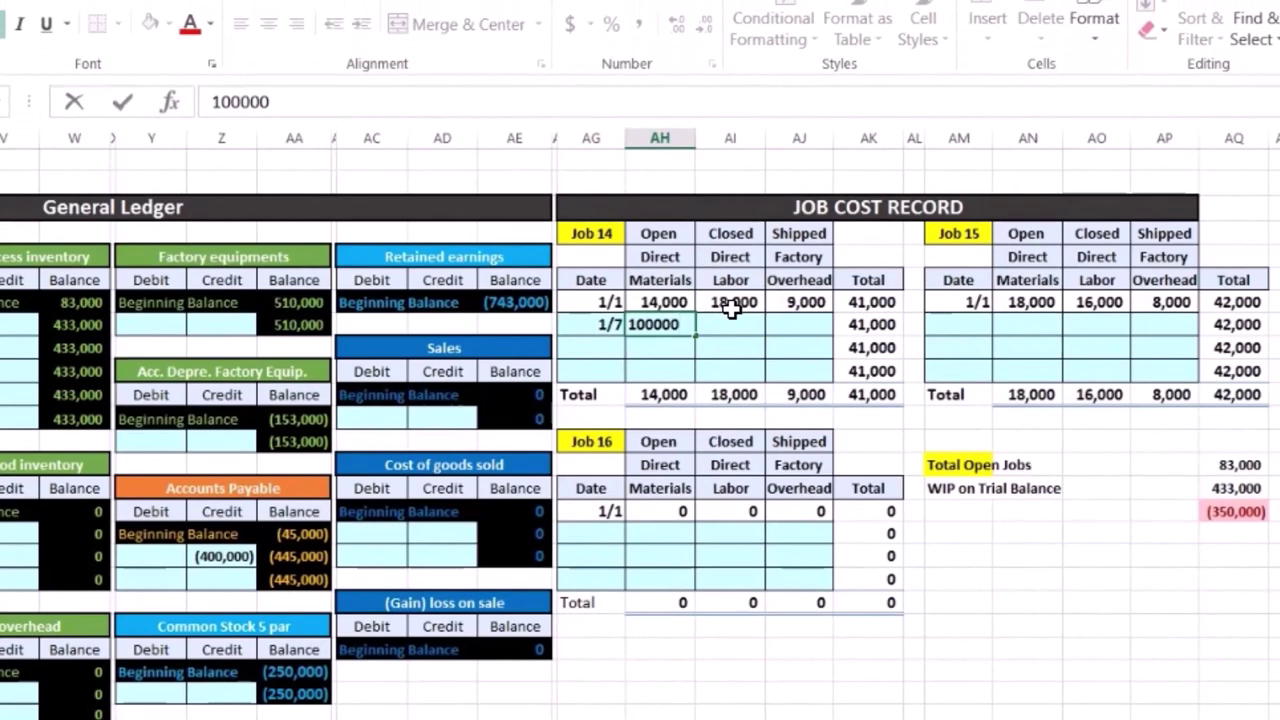
pyautogui.press('Tab')
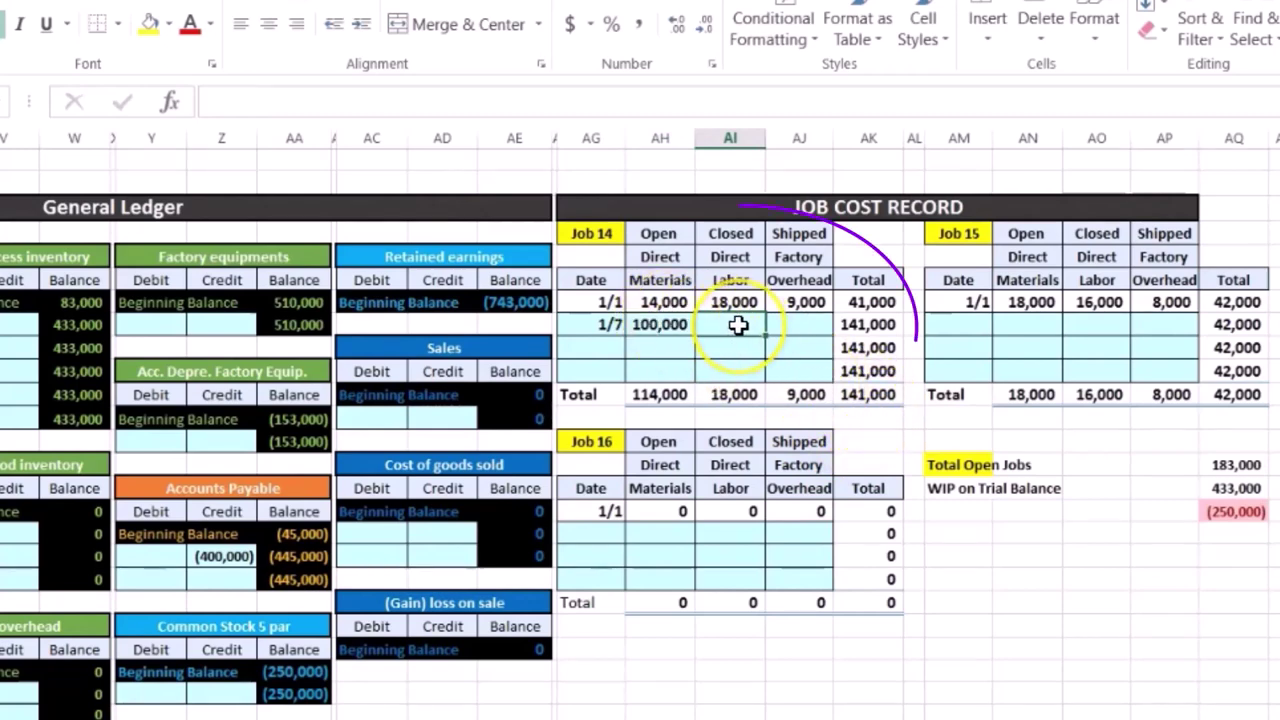
pyautogui.click(680, 324)
pyautogui.click(858, 395)
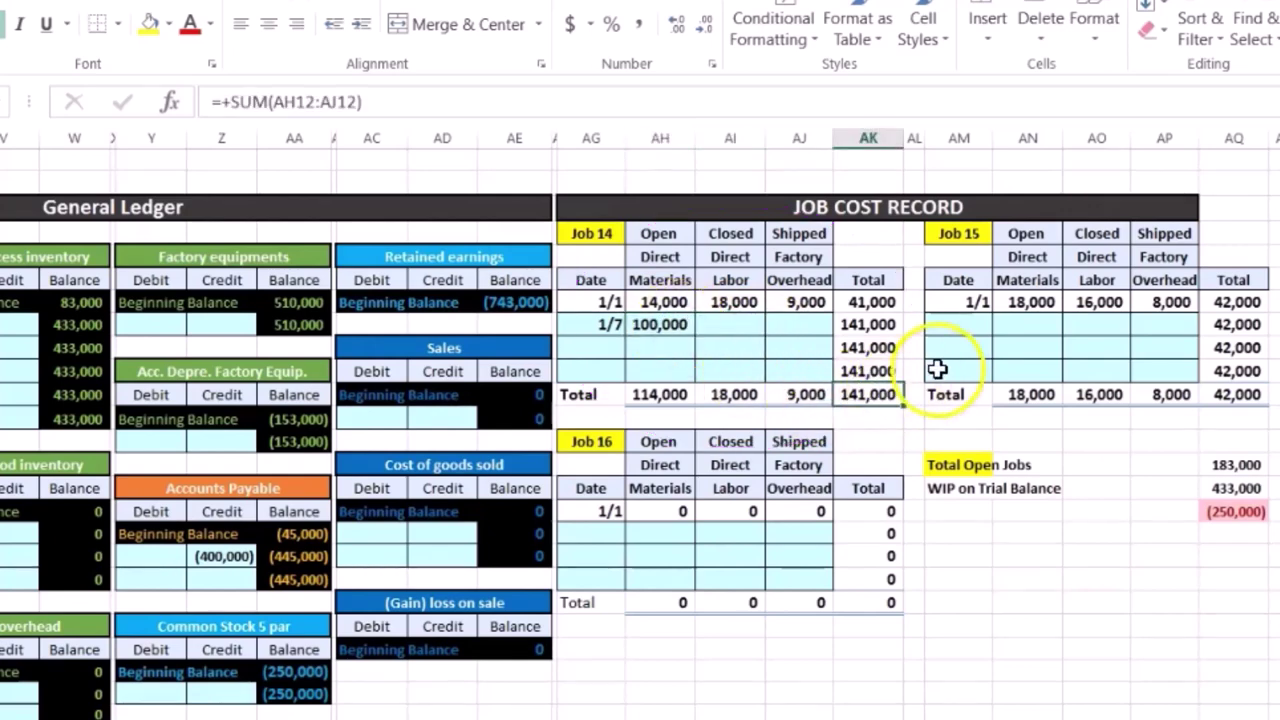
# Step: Record the 1/7 direct materials of 170,000 on the Job 15 cost record in row 9, and check the job's totals
pyautogui.click(957, 334)
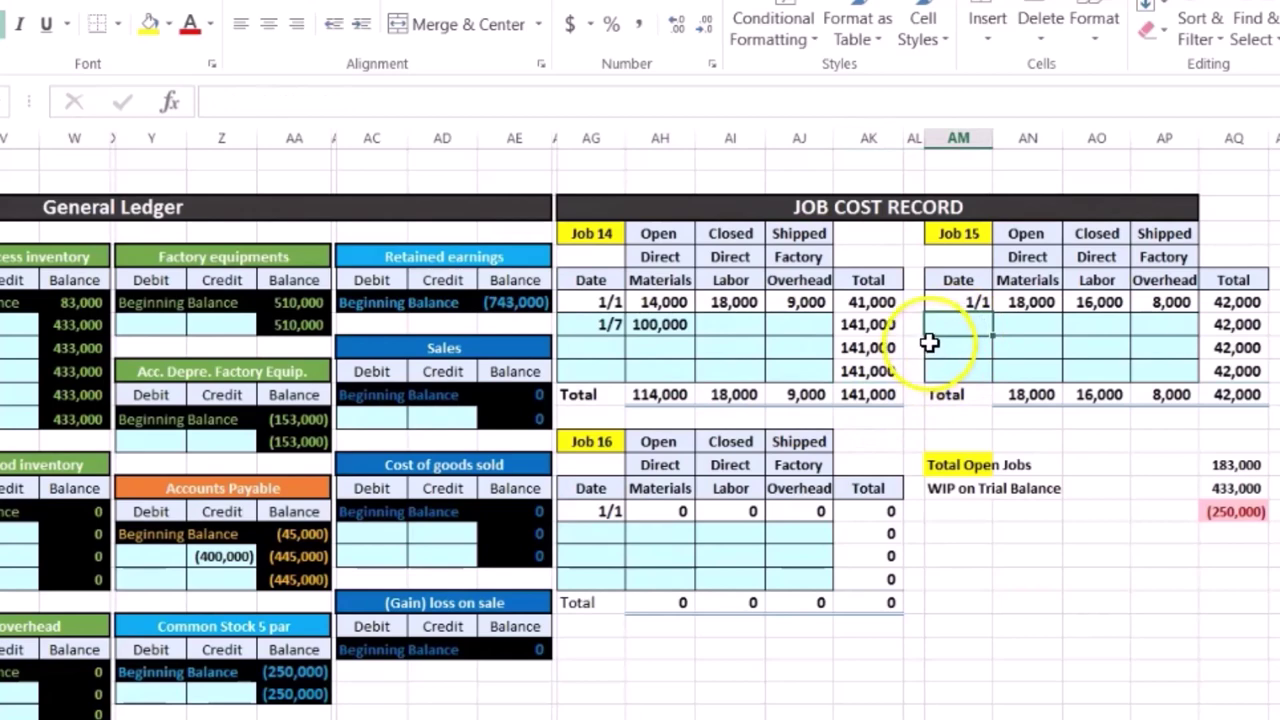
pyautogui.write('1/7')
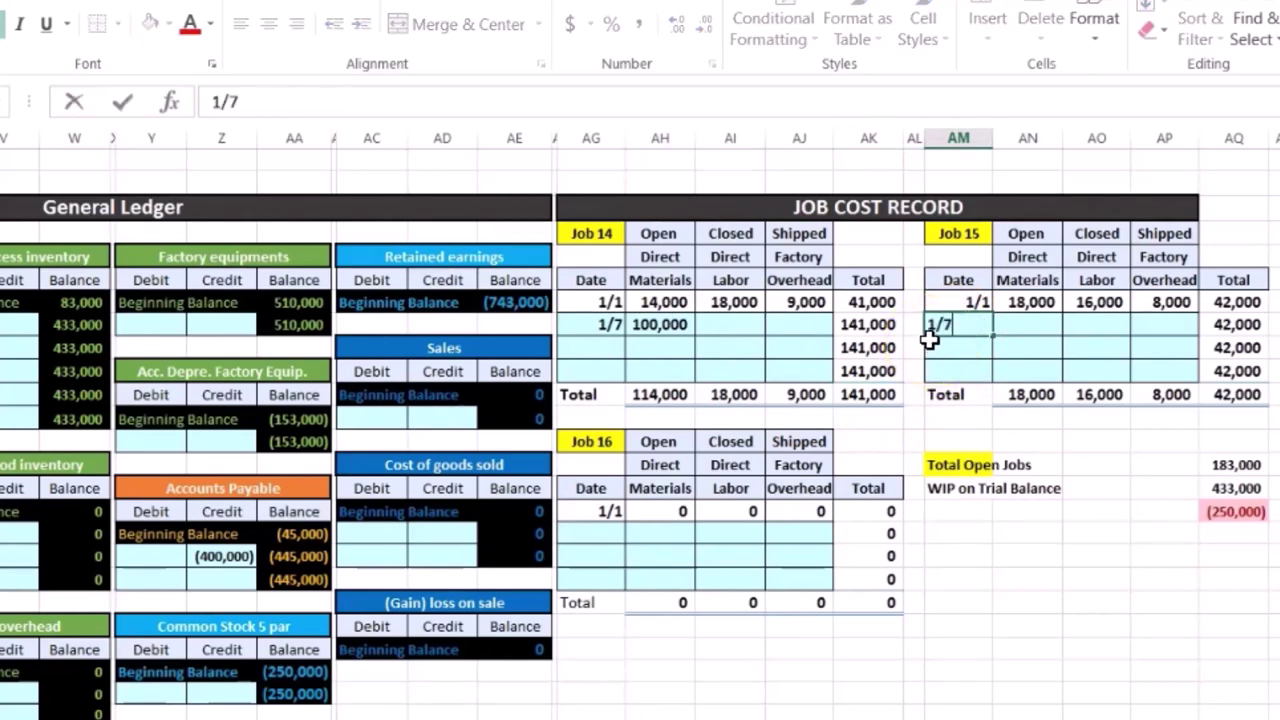
pyautogui.press('Tab')
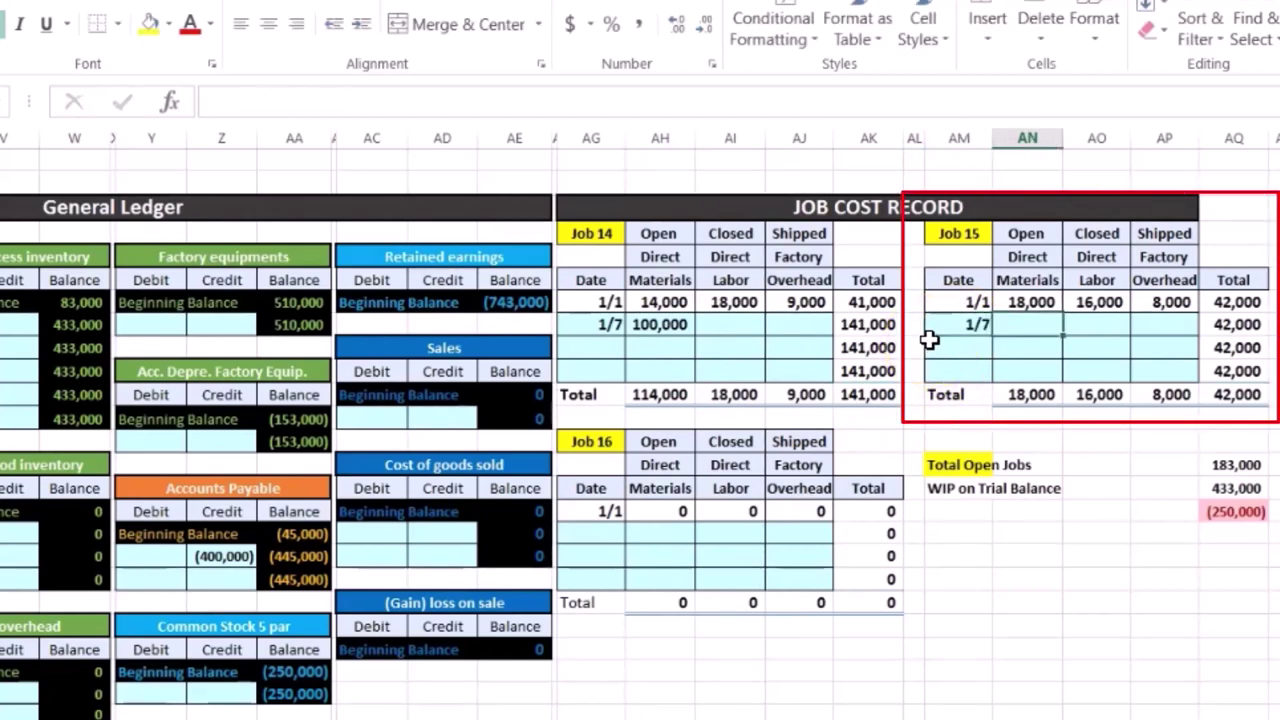
pyautogui.write('17')
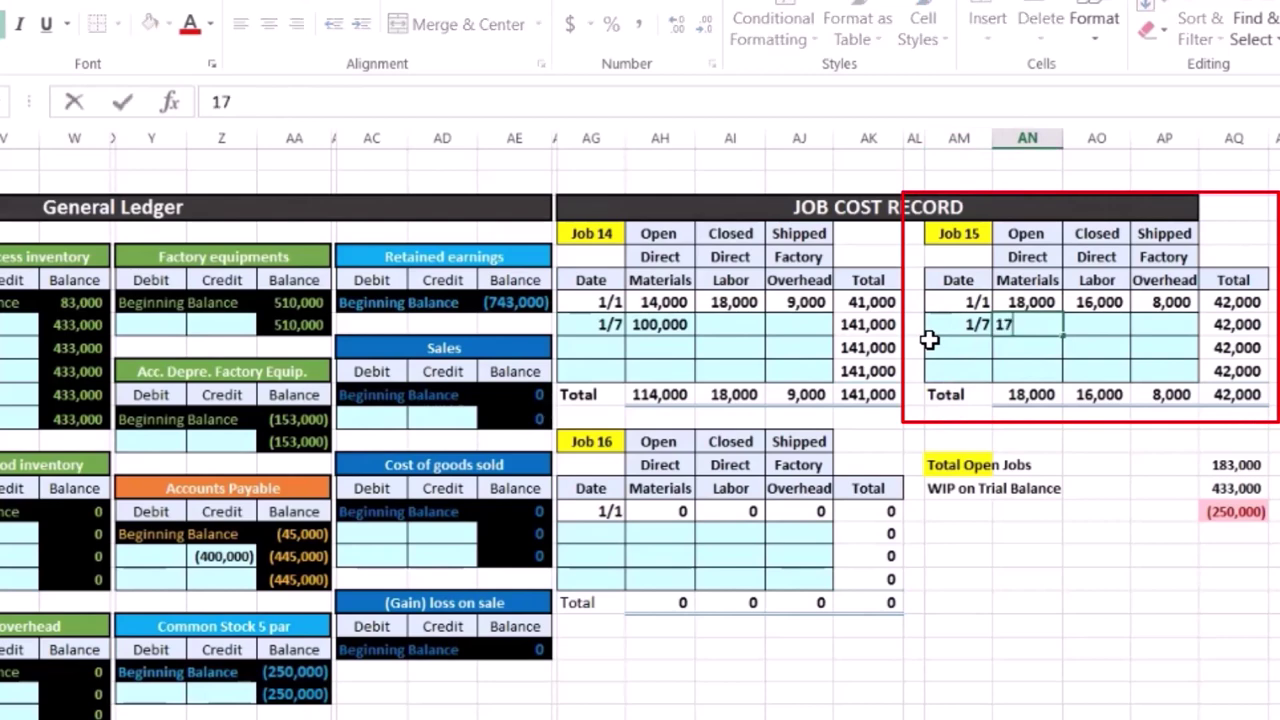
pyautogui.write('0,000')
pyautogui.press('Return')
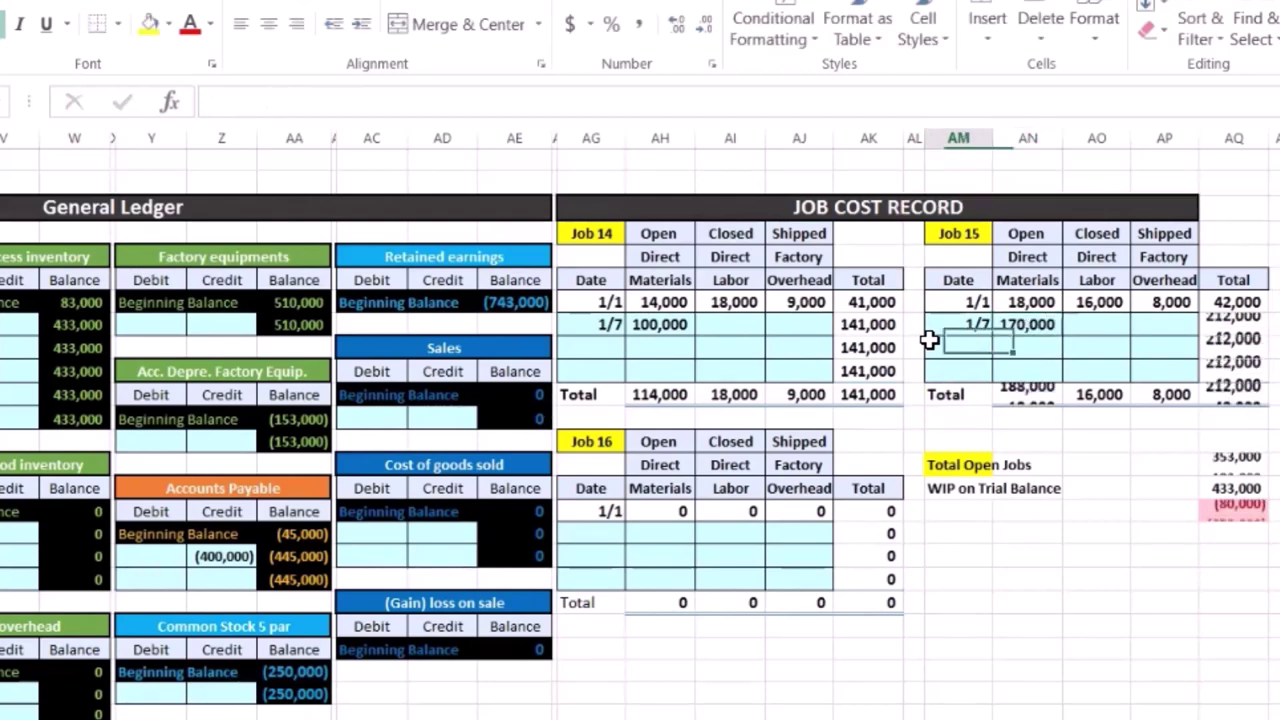
pyautogui.click(1035, 396)
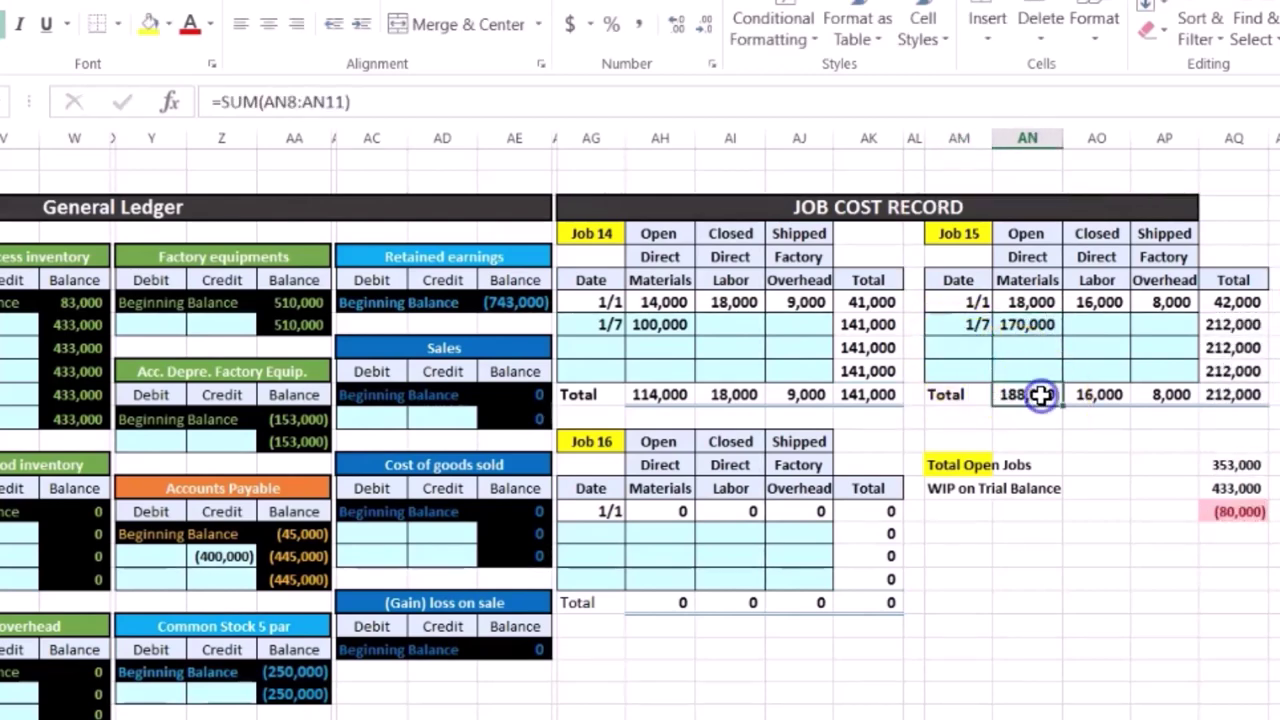
pyautogui.click(1113, 397)
pyautogui.click(1170, 395)
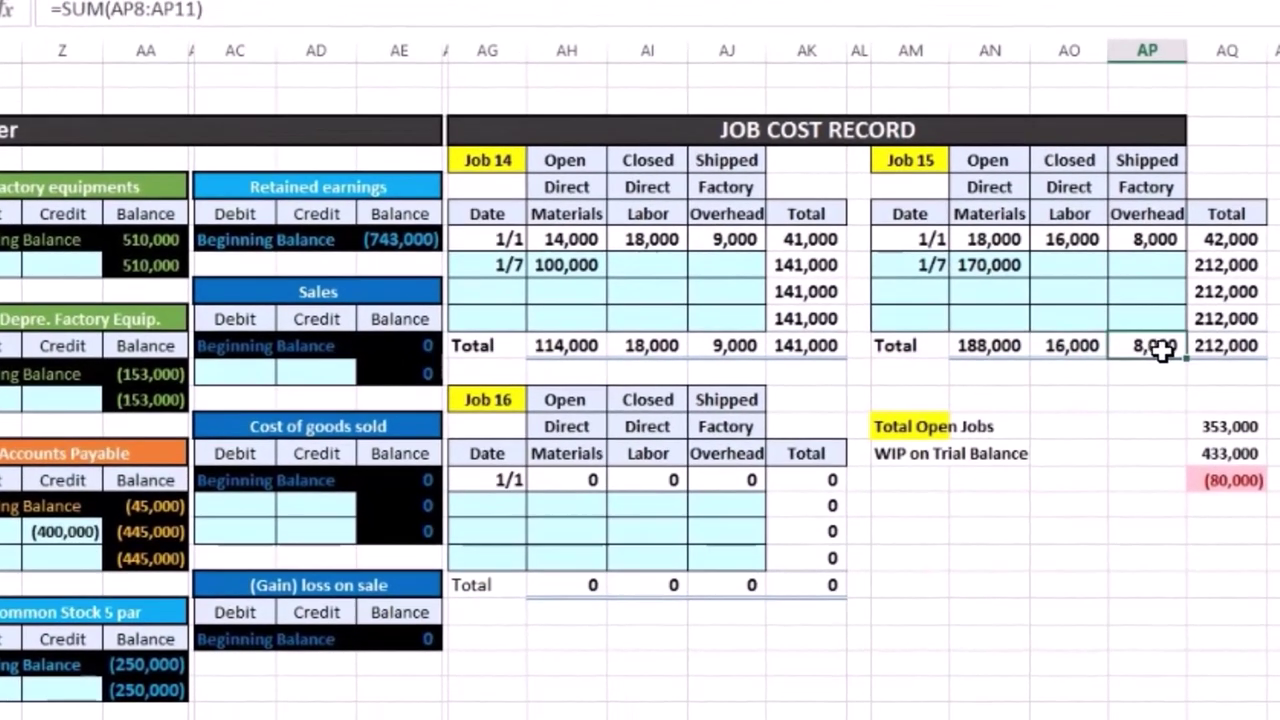
pyautogui.click(1223, 349)
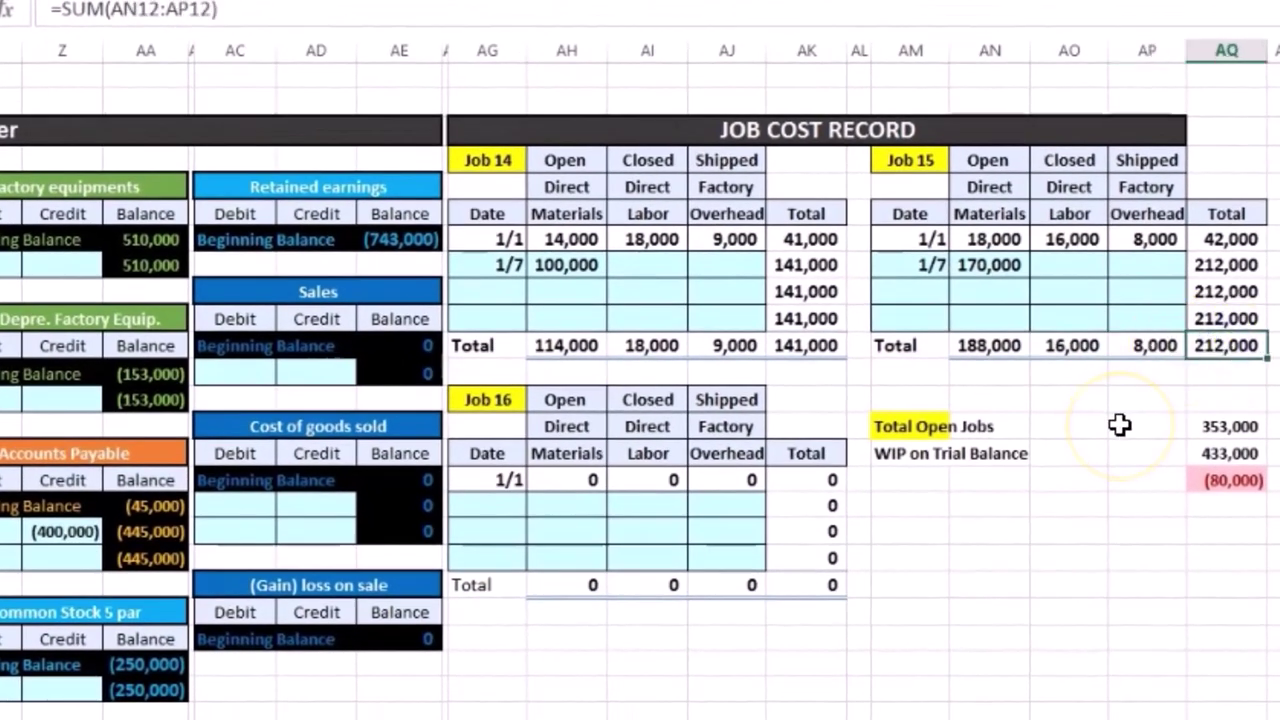
# Step: Record the 1/7 direct materials of 80,000 on the Job 16 cost record in row 18
pyautogui.click(509, 512)
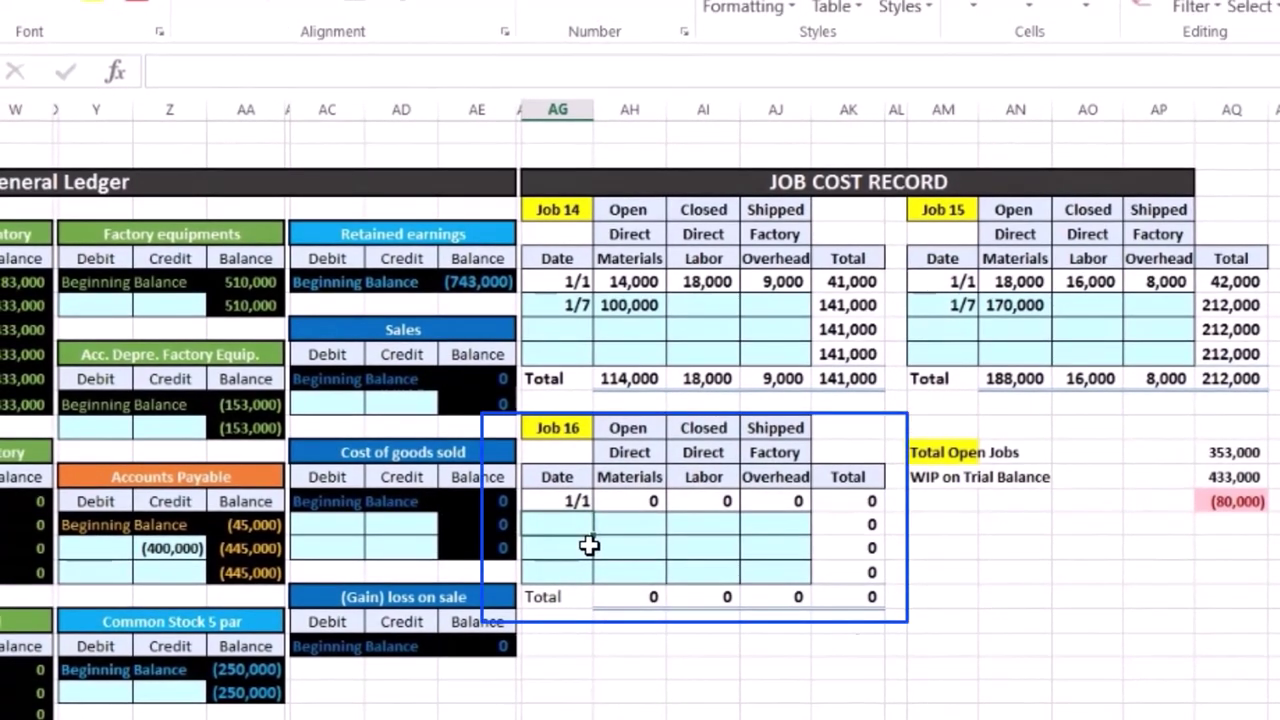
pyautogui.write('1/7')
pyautogui.press('Tab')
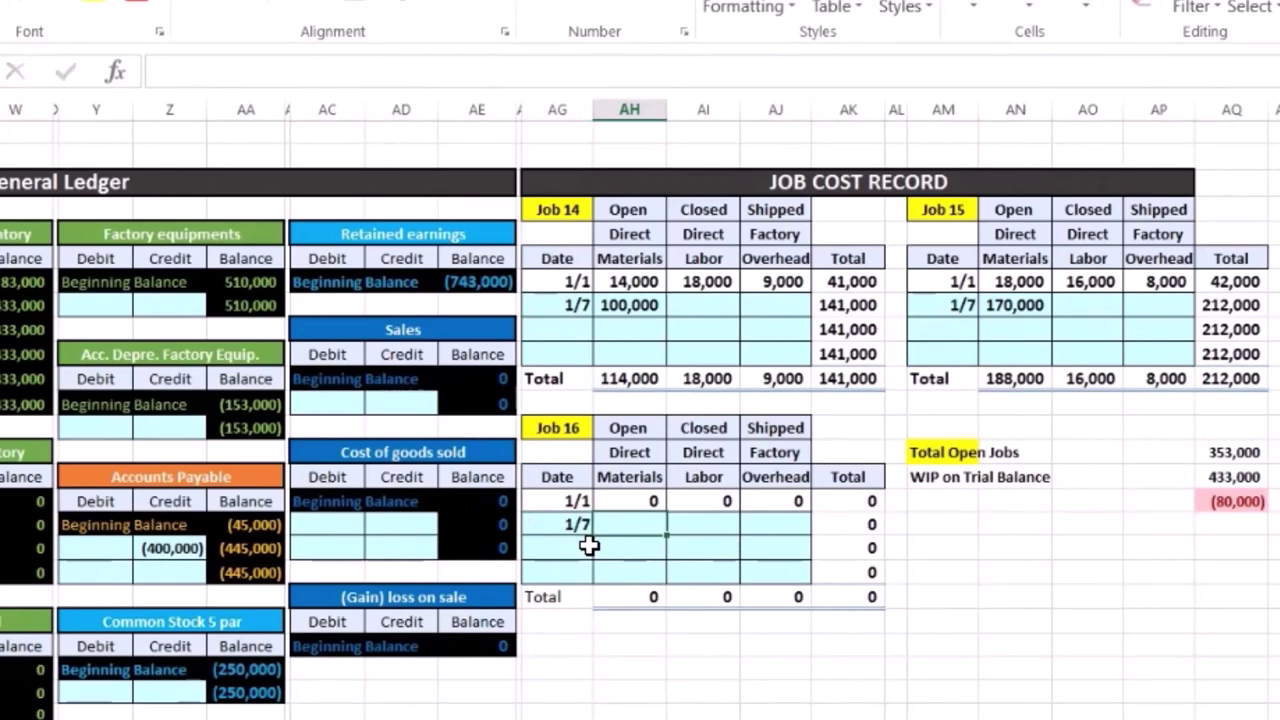
pyautogui.write('80,000')
pyautogui.press('Return')
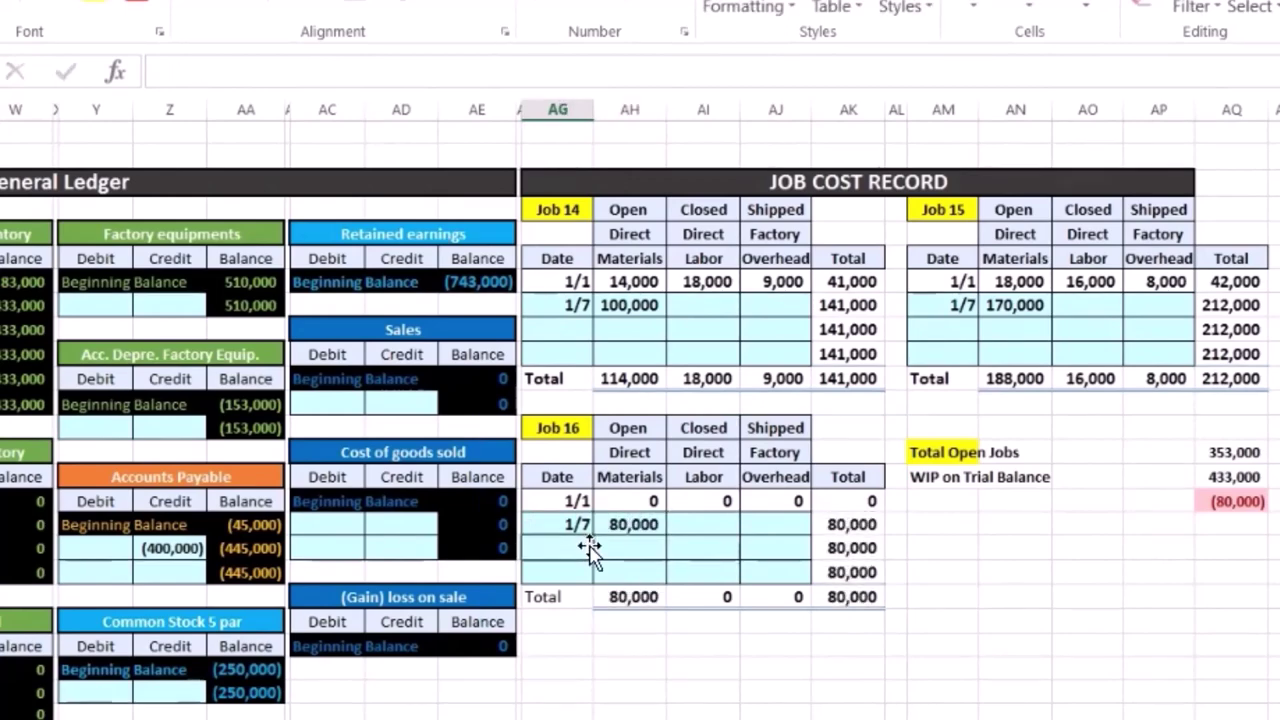
# Step: Inspect the Total Open Jobs formula in AQ15 and check the sum of the three jobs' 1/7 direct materials amounts
pyautogui.doubleClick(1233, 452)
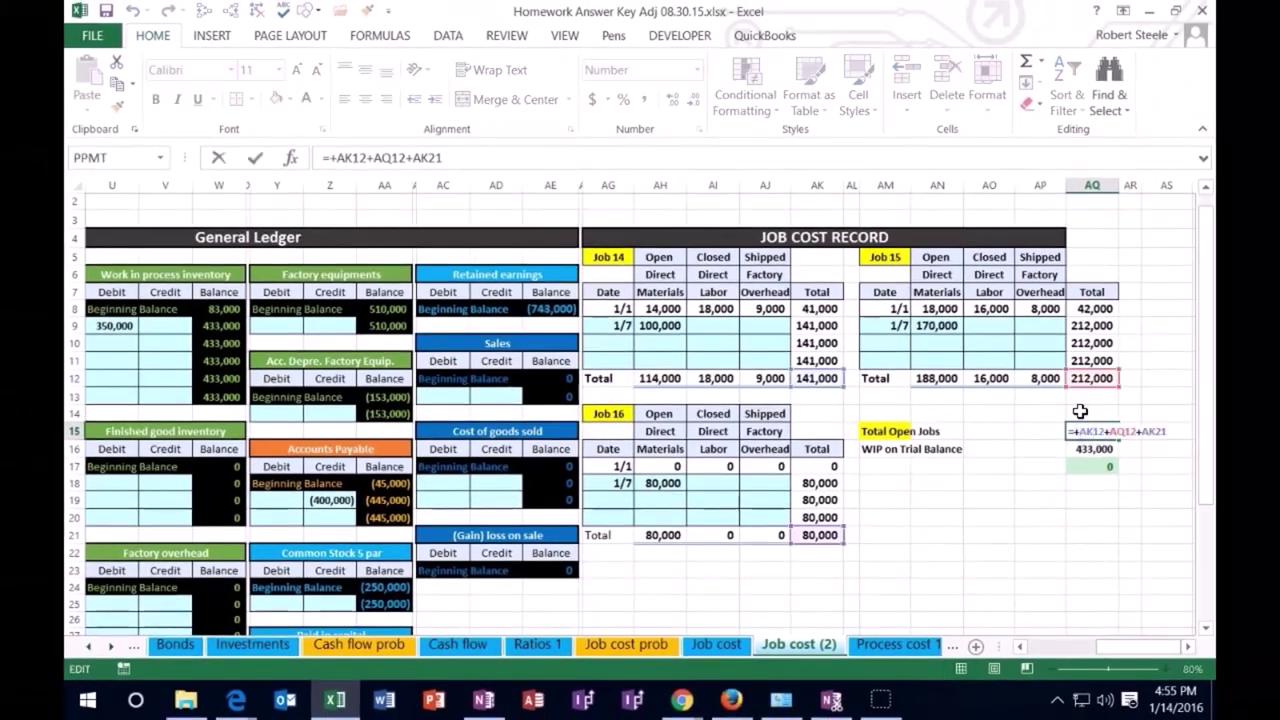
pyautogui.press('Return')
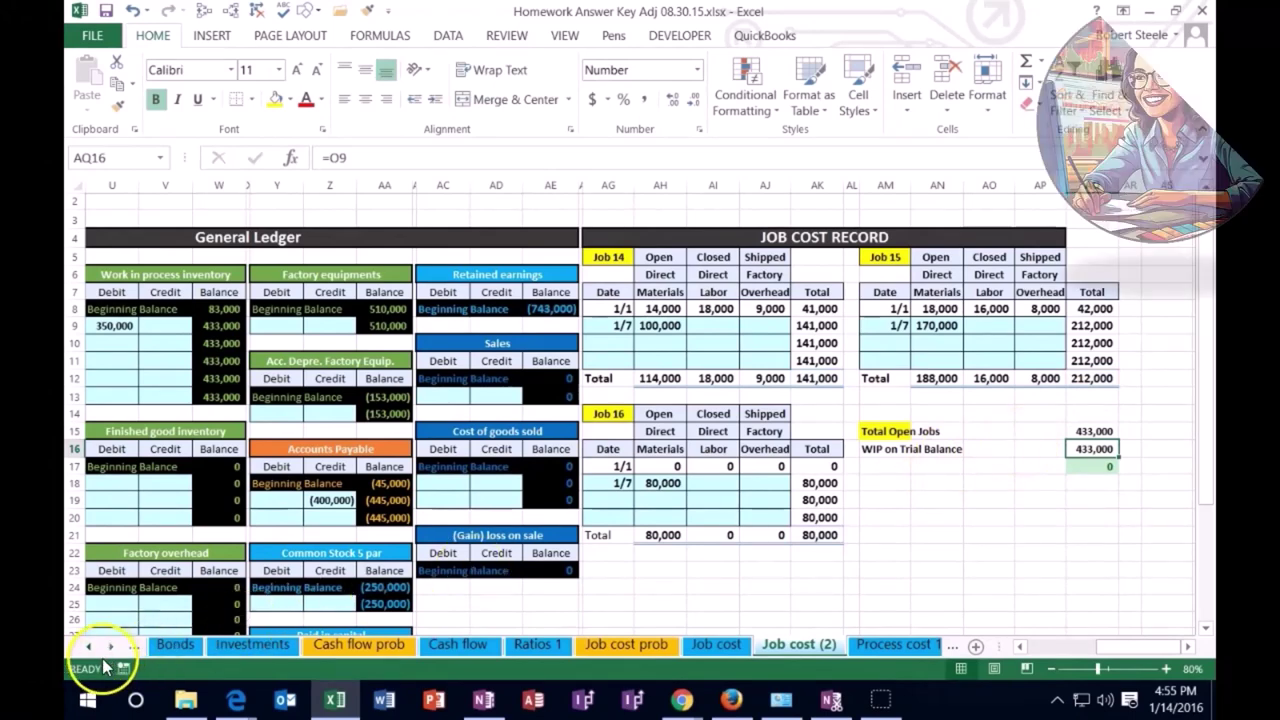
pyautogui.click(666, 326)
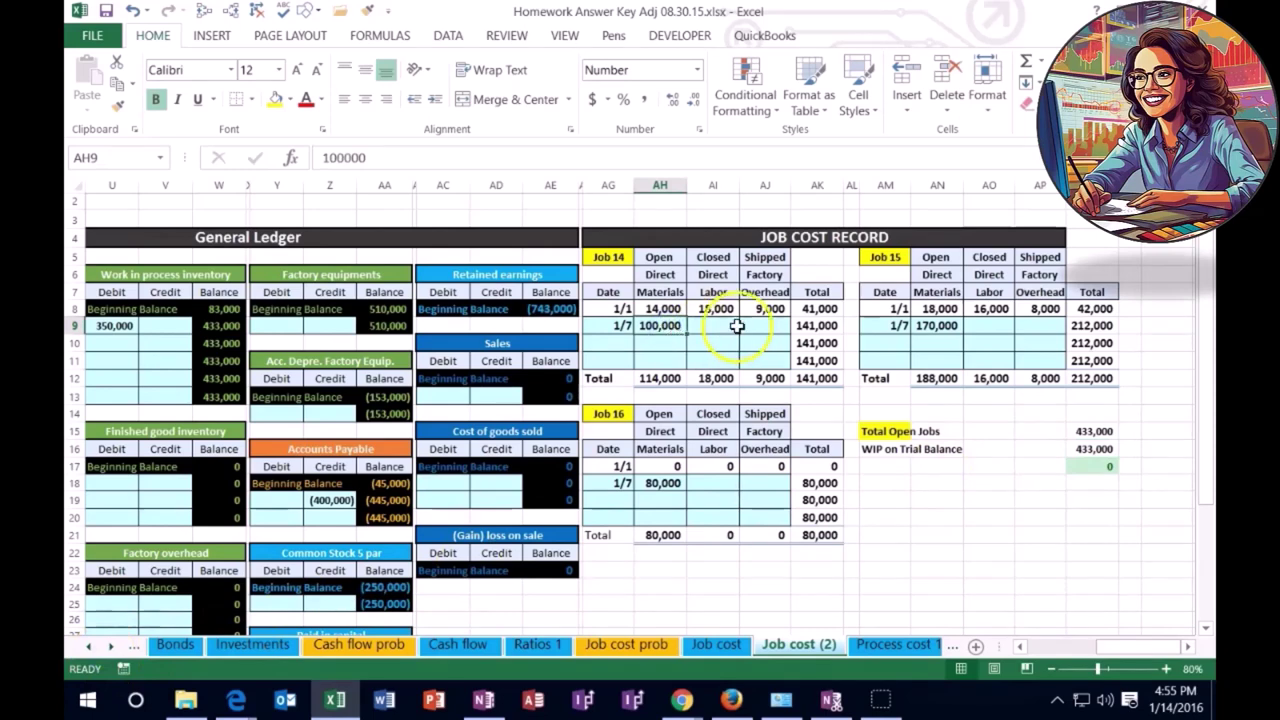
pyautogui.keyDown('ctrl'); pyautogui.click(928, 325); pyautogui.keyUp('ctrl')
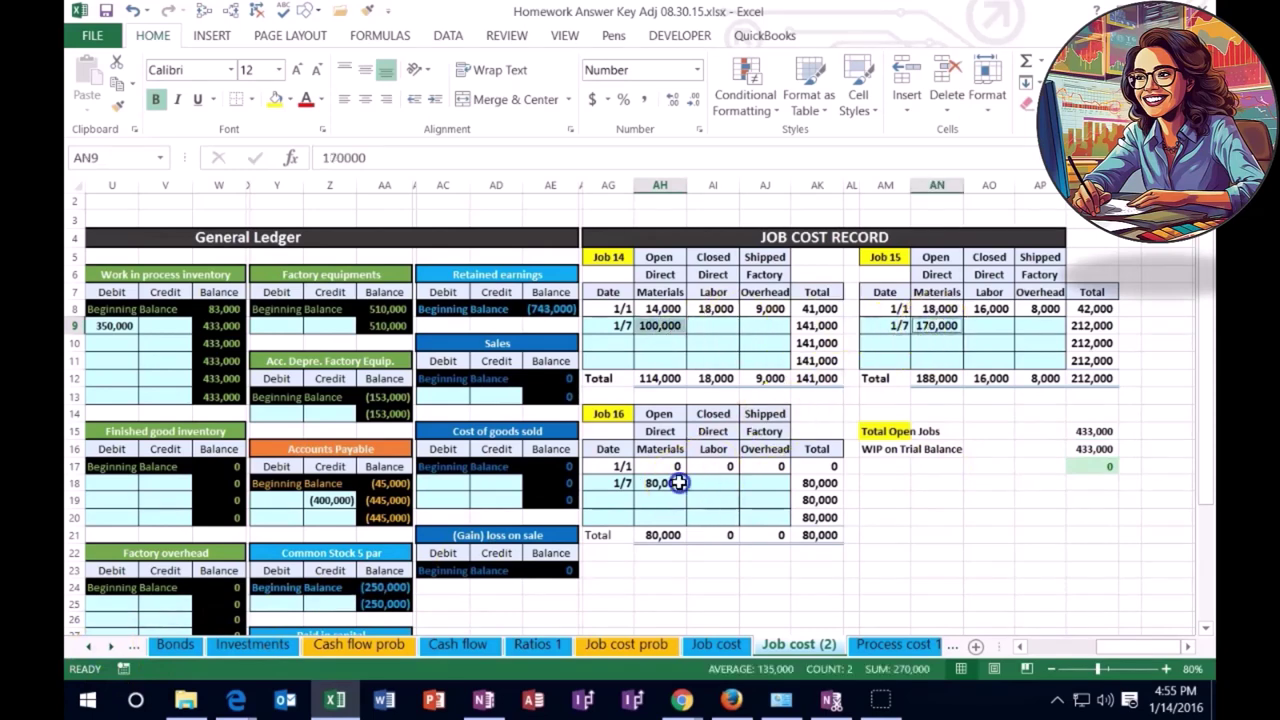
pyautogui.keyDown('ctrl'); pyautogui.click(676, 483); pyautogui.keyUp('ctrl')
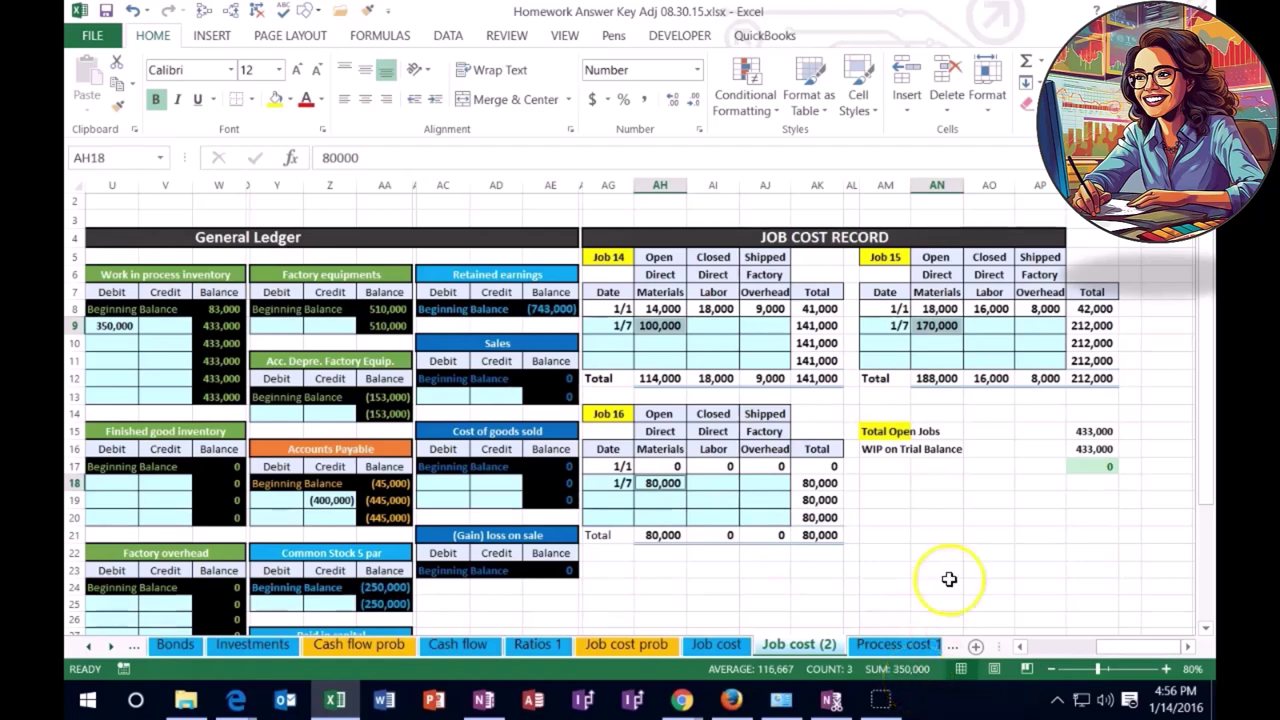
pyautogui.click(989, 535)
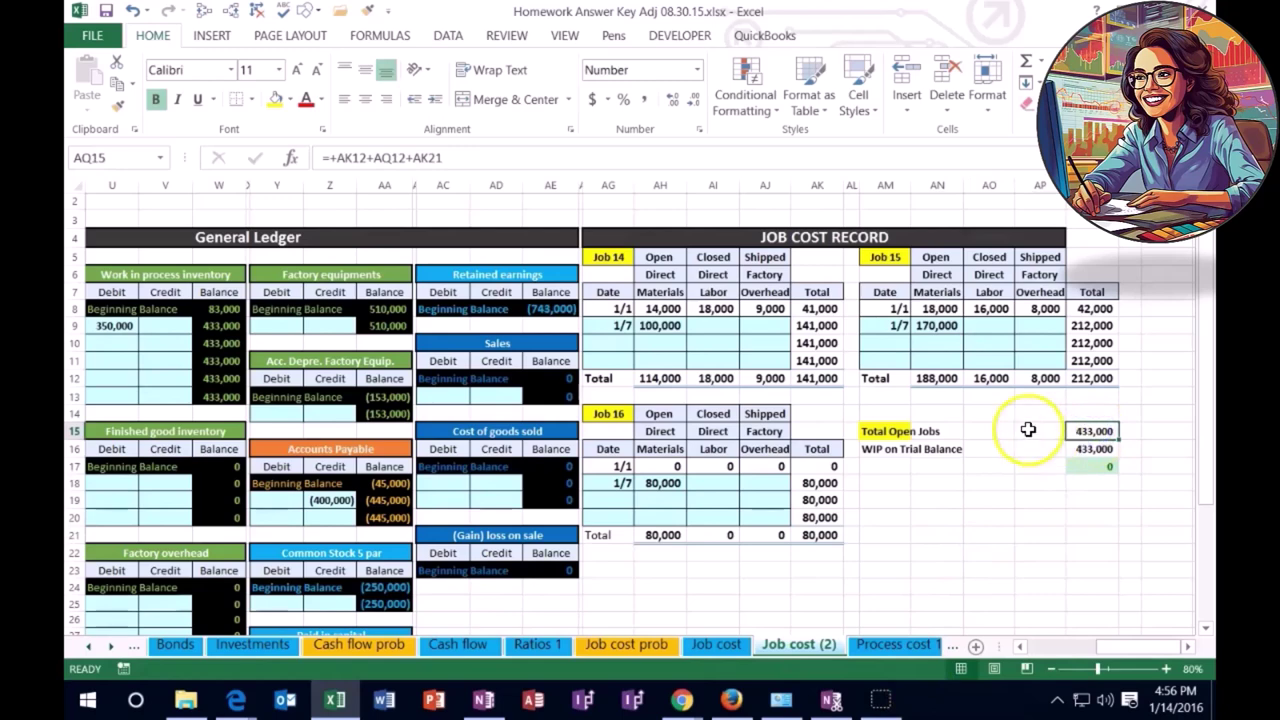
pyautogui.doubleClick(1080, 427)
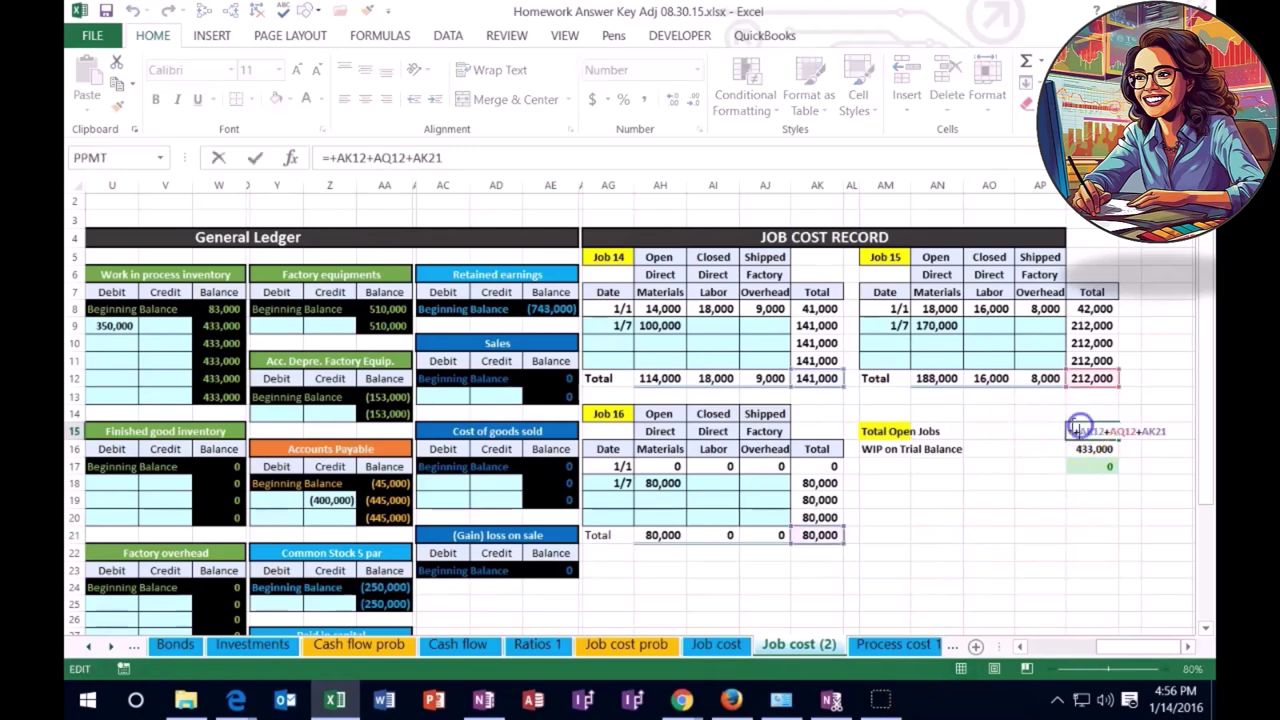
pyautogui.press('Return')
# Step: Check the ending balance of the Work in process inventory account in the general ledger, cell W13
pyautogui.press('Left')
pyautogui.press('Left')
pyautogui.press('Left')
pyautogui.press('Left')
pyautogui.press('Left')
pyautogui.press('Left')
pyautogui.press('Left')
pyautogui.press('Left')
pyautogui.press('Left')
pyautogui.press('Left')
pyautogui.press('Left')
pyautogui.press('Left')
pyautogui.press('Left')
pyautogui.press('Left')
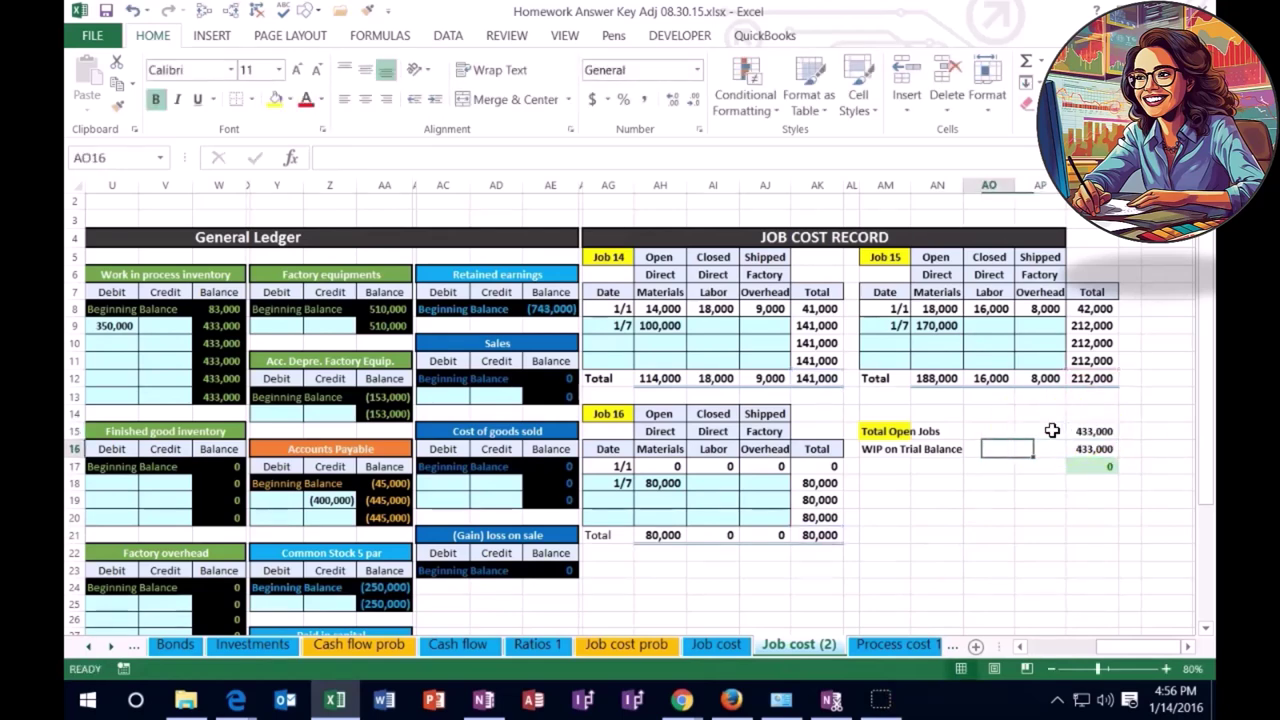
pyautogui.press('Left')
pyautogui.press('Left')
pyautogui.press('Left')
pyautogui.press('Left')
pyautogui.press('Left')
pyautogui.press('Left')
pyautogui.press('Left')
pyautogui.press('Left')
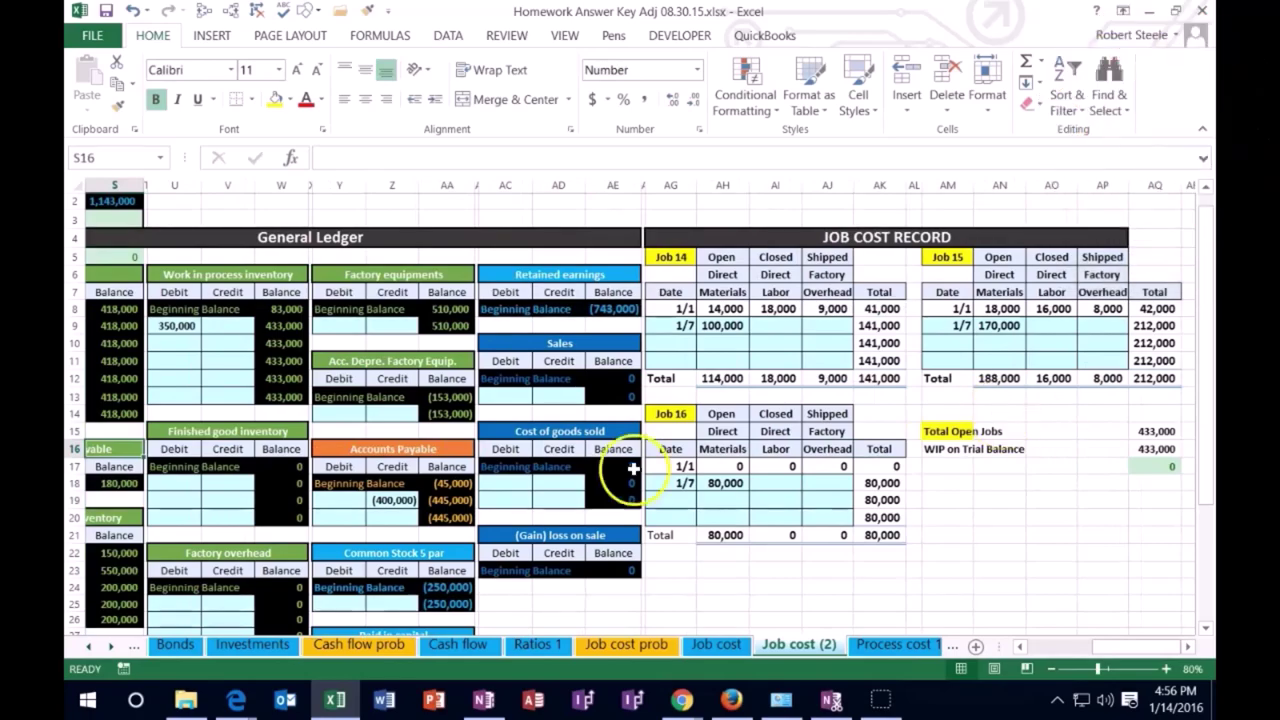
pyautogui.click(285, 396)
# Step: Check the Work in process inventory balance on the trial balance in O9 and its link to the ledger
pyautogui.press('Left')
pyautogui.press('Left')
pyautogui.press('Left')
pyautogui.press('Left')
pyautogui.press('Left')
pyautogui.press('Left')
pyautogui.press('Left')
pyautogui.press('Left')
pyautogui.press('Left')
pyautogui.press('Left')
pyautogui.press('Left')
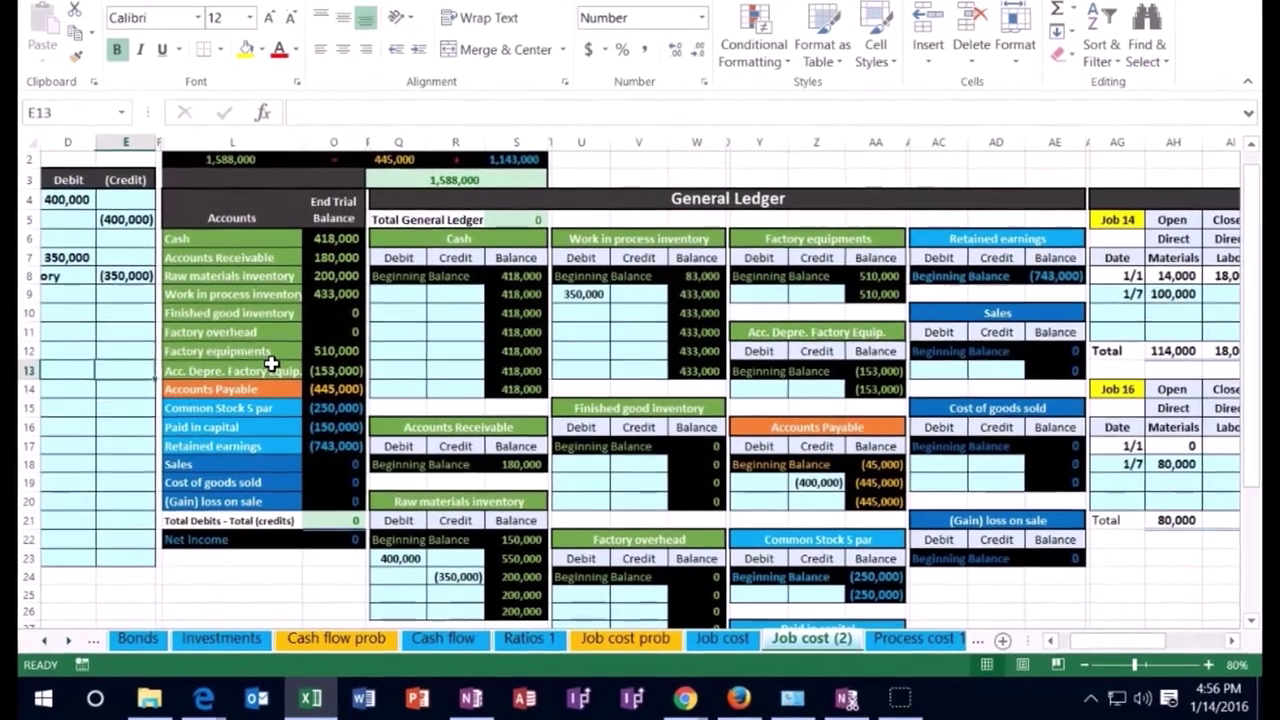
pyautogui.press('Up')
pyautogui.press('Right')
pyautogui.press('Right')
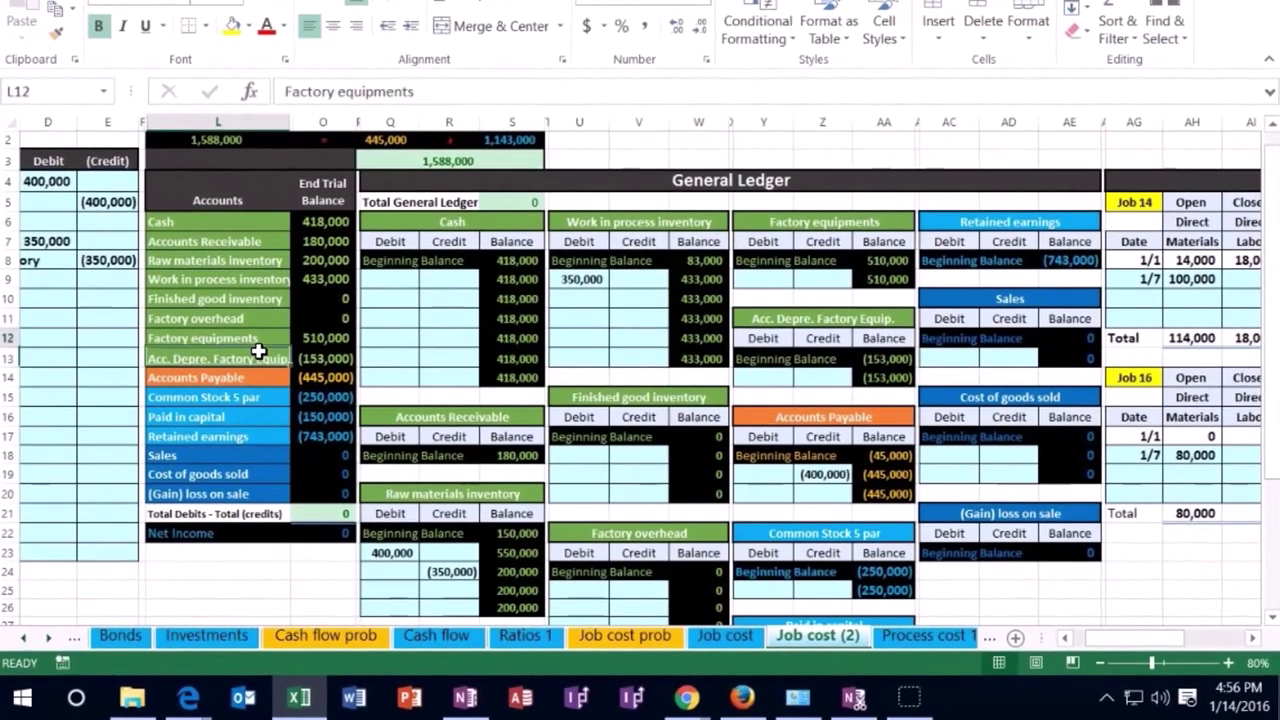
pyautogui.press('Up')
pyautogui.press('Up')
pyautogui.press('Up')
pyautogui.press('Right')
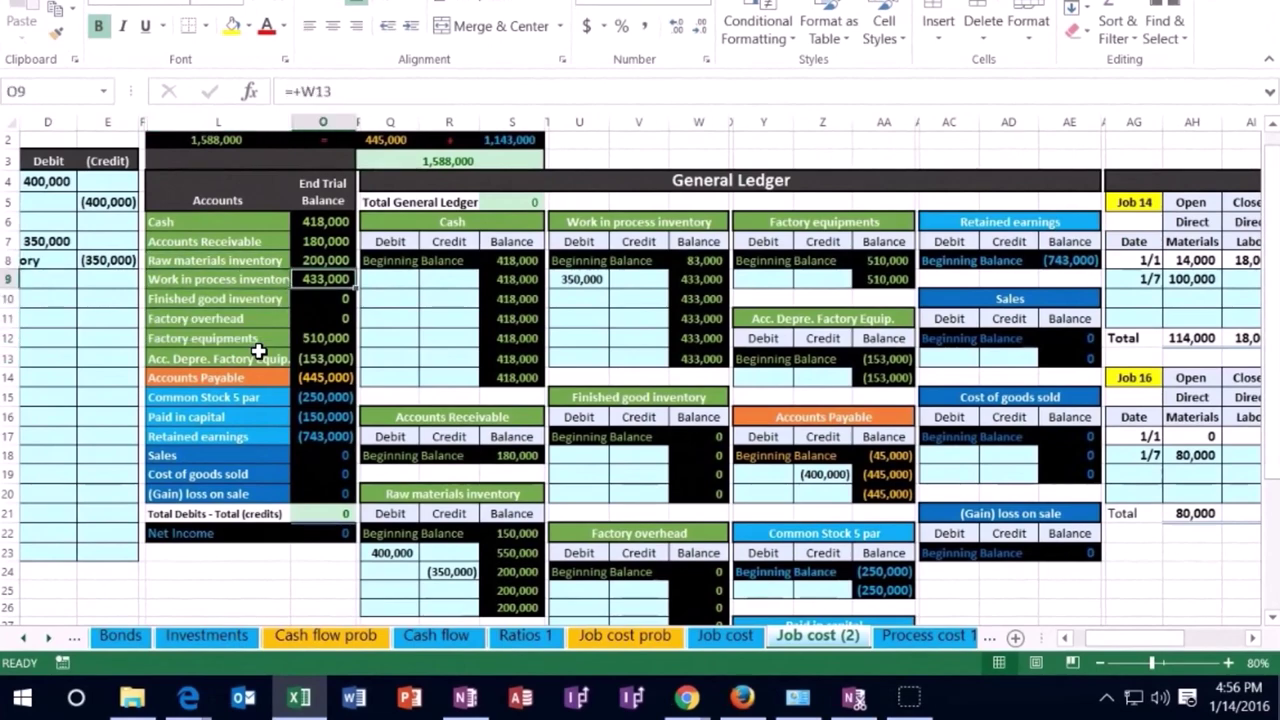
# Step: Begin the direct labor journal entry by entering the date 1/12 in B10, with the sheet at 100% zoom
pyautogui.press('Left')
pyautogui.press('Left')
pyautogui.press('Left')
pyautogui.press('Left')
pyautogui.press('Left')
pyautogui.press('Left')
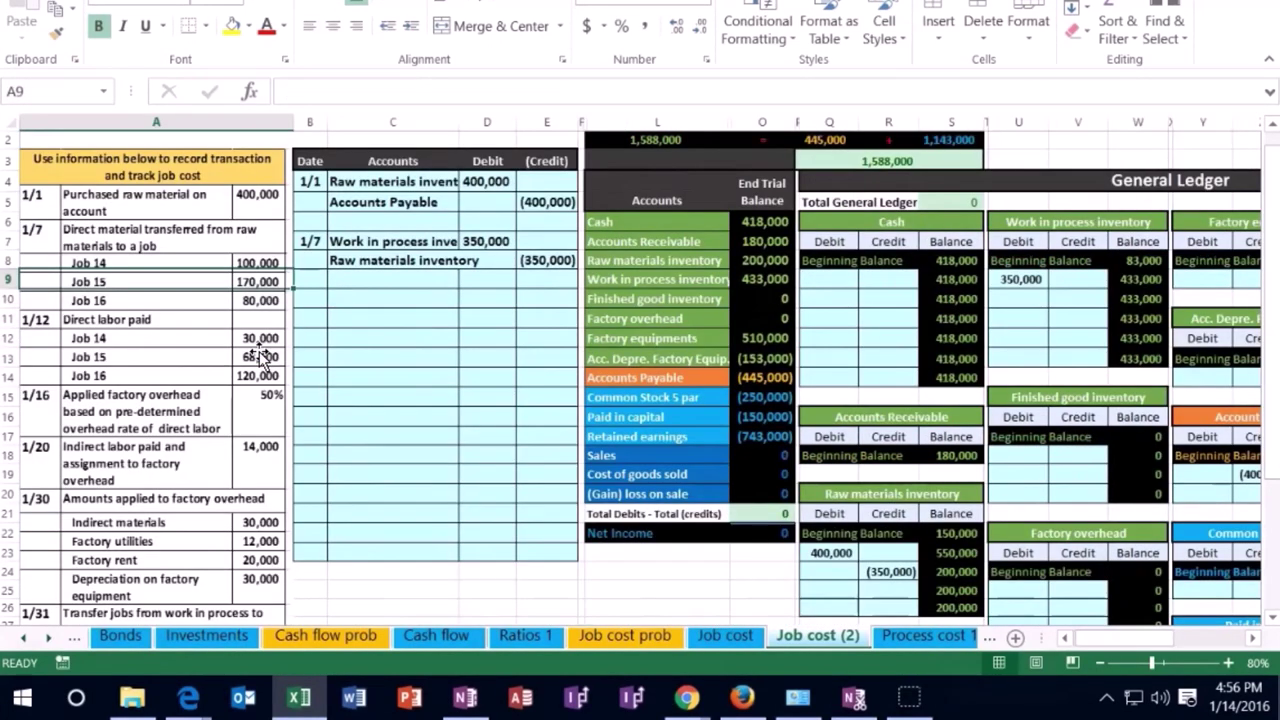
pyautogui.click(1229, 663)
pyautogui.click(1229, 663)
pyautogui.scroll(1, 1071, 623)
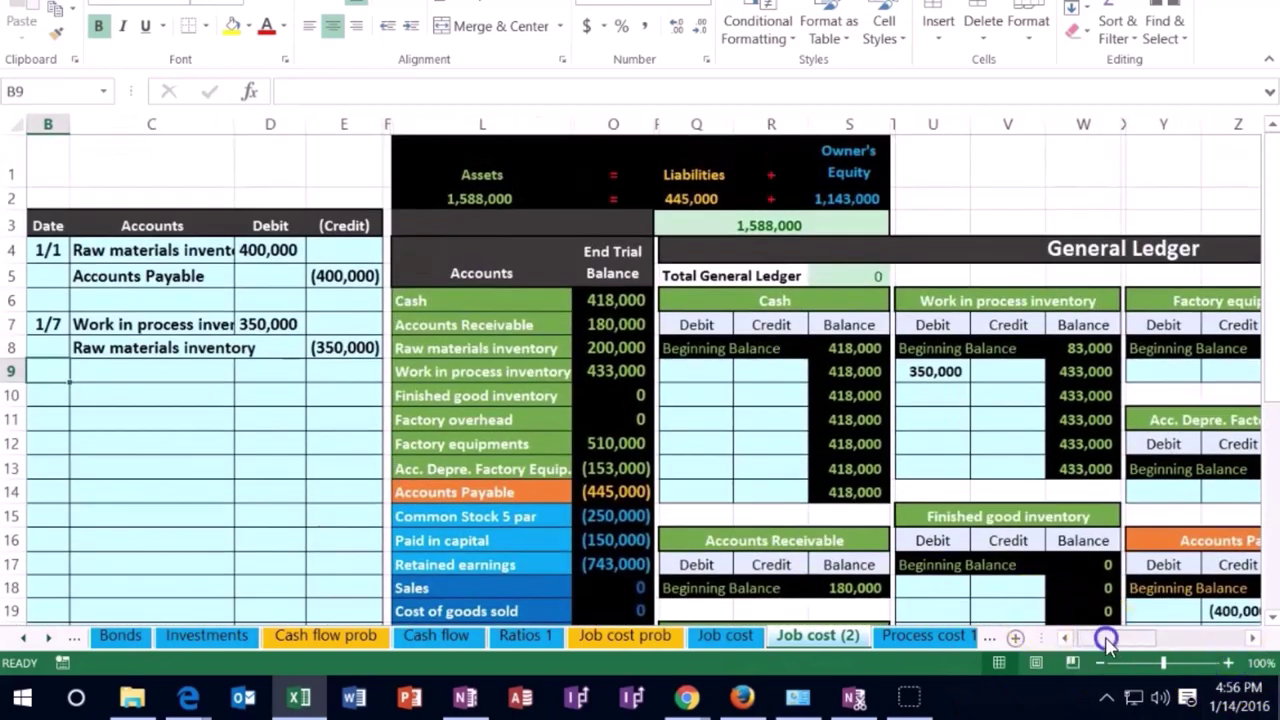
pyautogui.click(1090, 637)
pyautogui.click(400, 396)
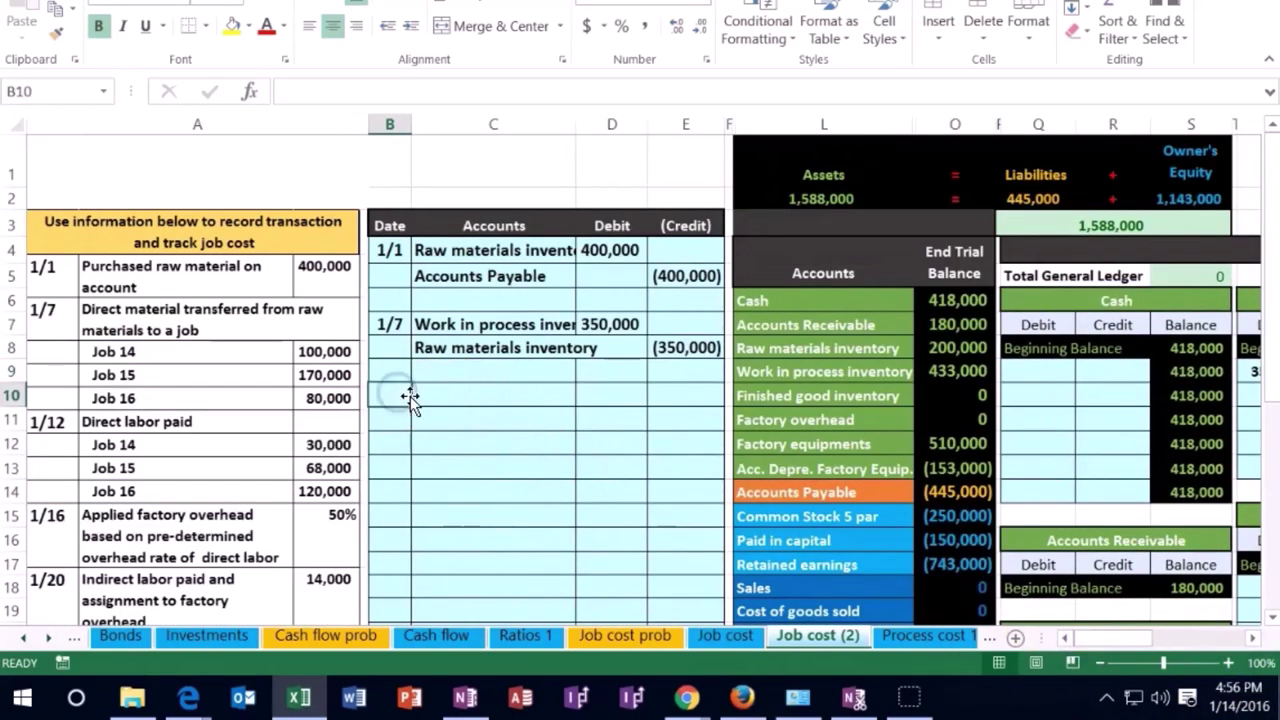
pyautogui.write('1/12')
pyautogui.press('Return')
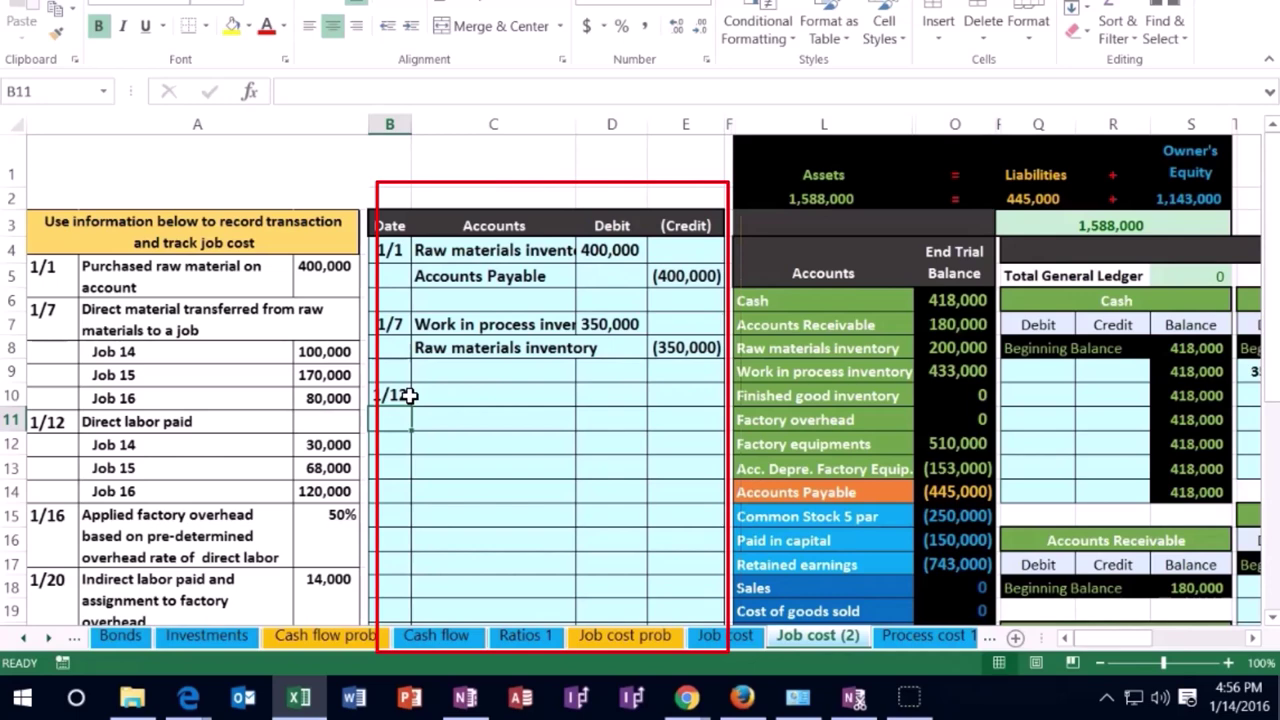
# Step: Copy the Cash account name from the trial balance and paste only its value into C11 of the 1/12 entry
pyautogui.moveTo(823, 303)
pyautogui.mouseDown()
pyautogui.moveTo(943, 303)
pyautogui.moveTo(933, 309)
pyautogui.mouseUp()
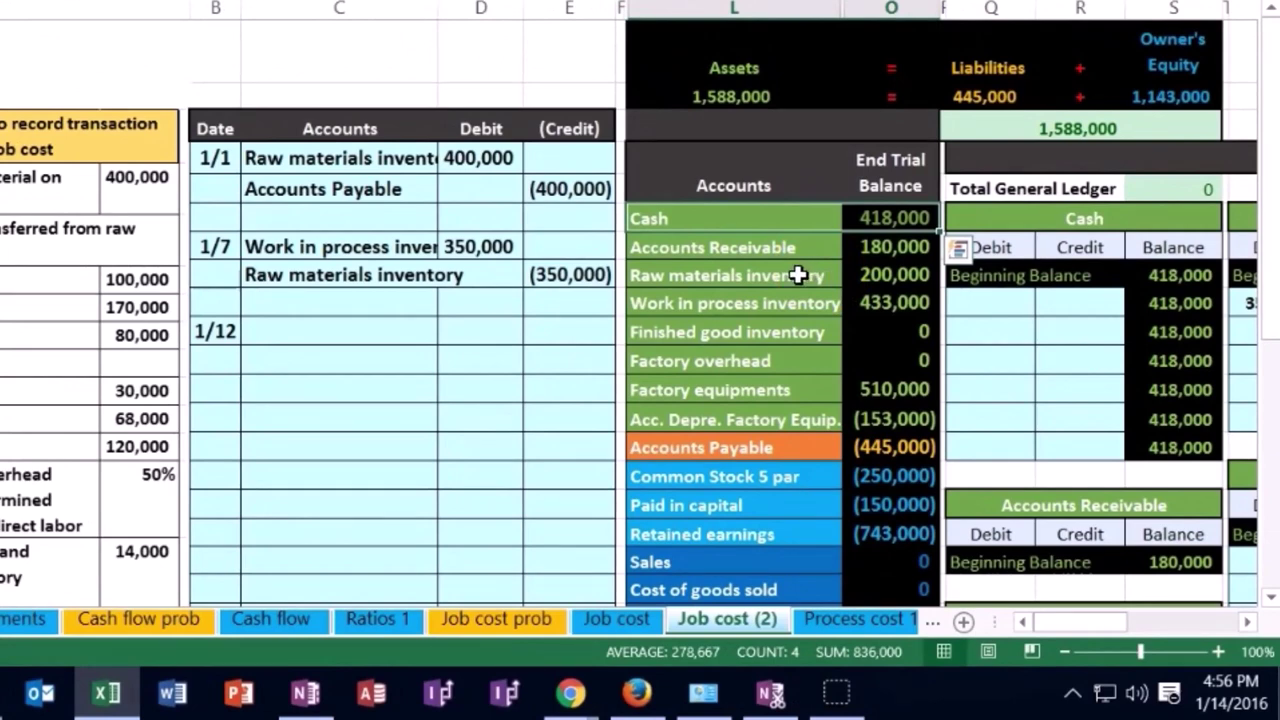
pyautogui.click(736, 218)
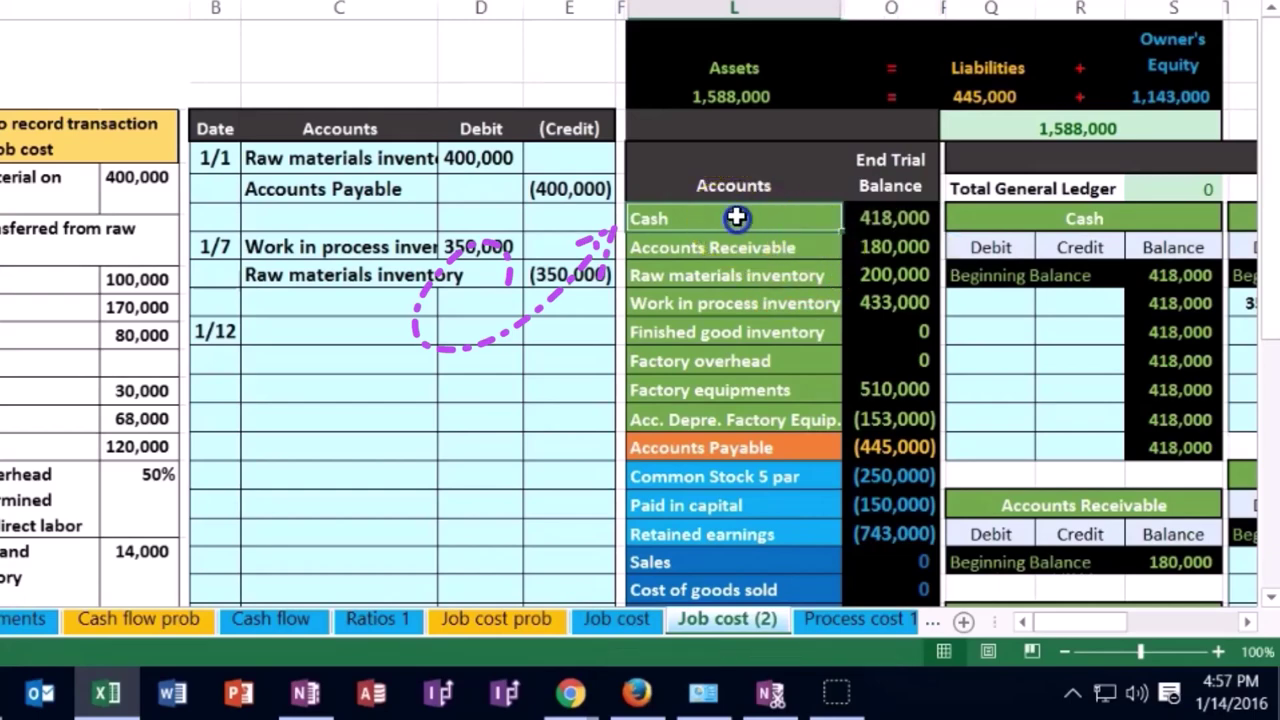
pyautogui.rightClick(736, 218)
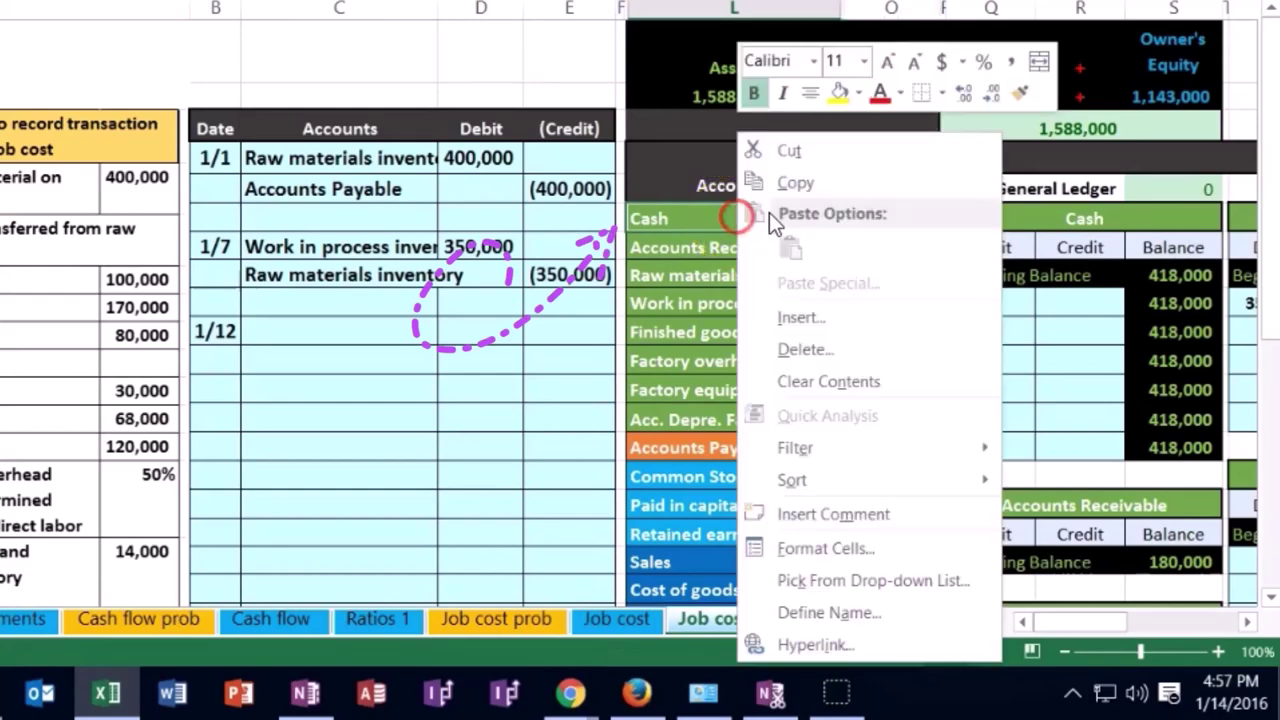
pyautogui.click(786, 180)
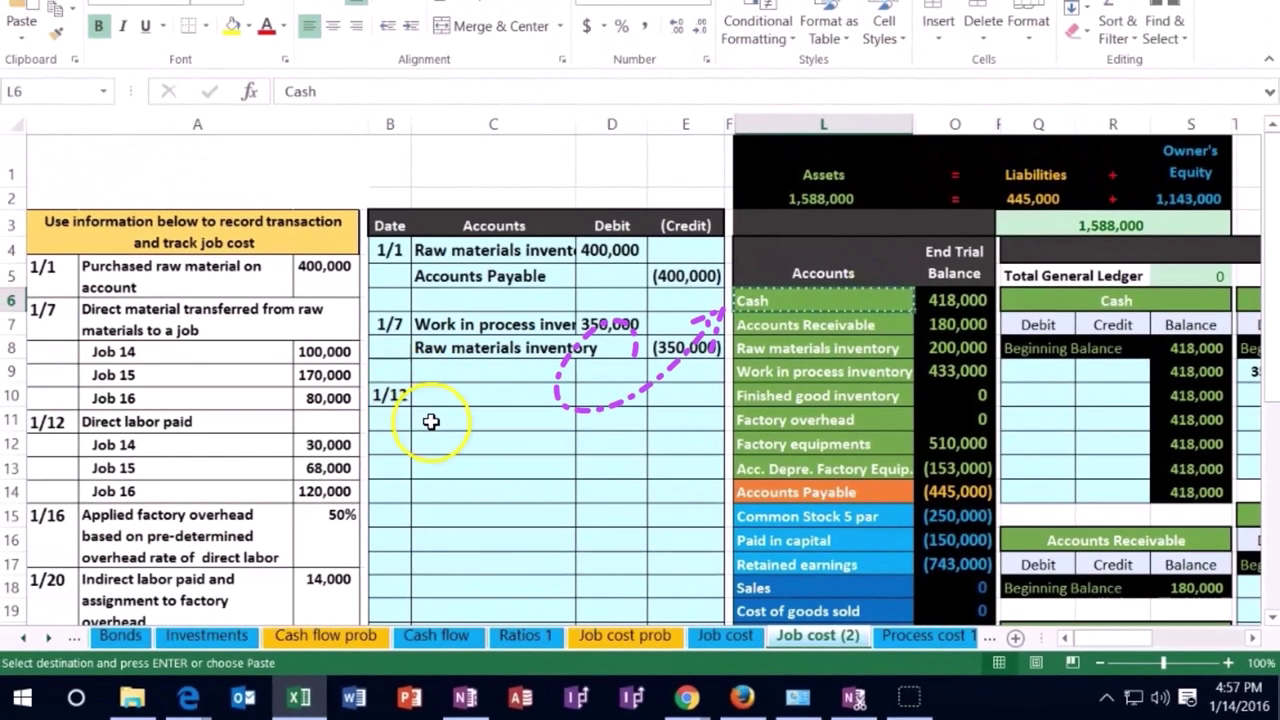
pyautogui.click(429, 421)
pyautogui.rightClick(429, 421)
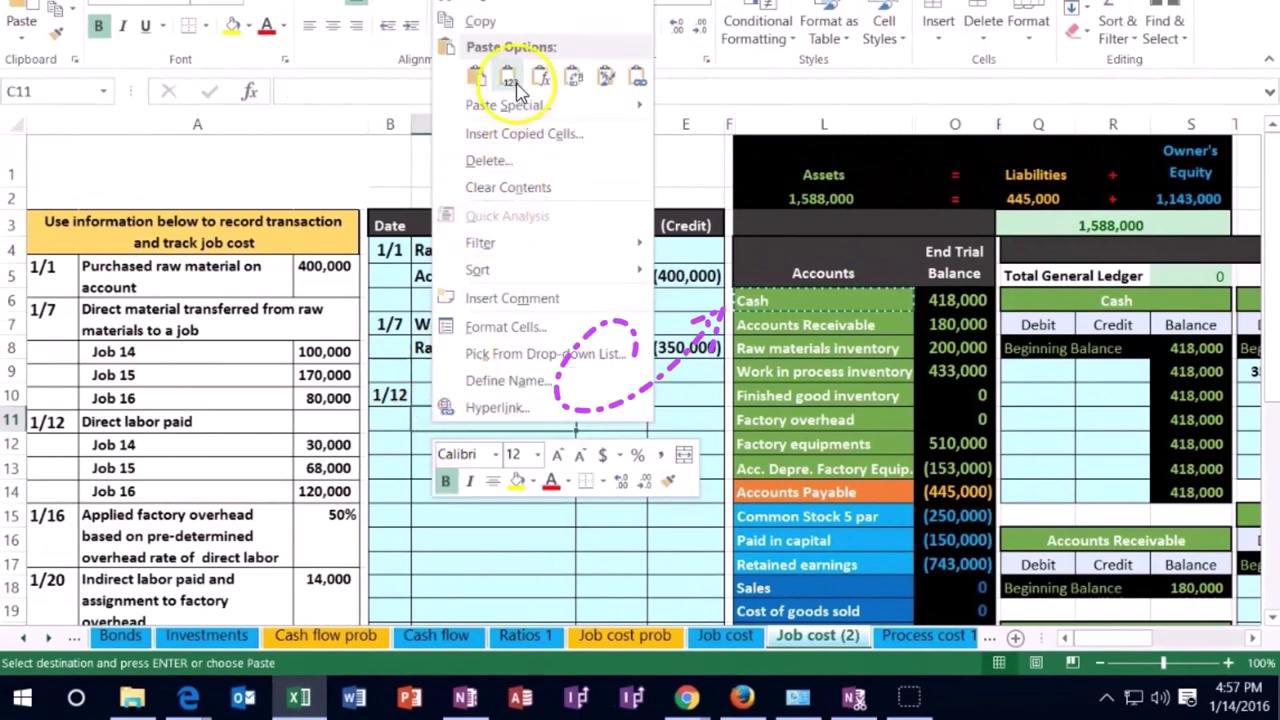
pyautogui.click(478, 77)
# Step: Start a negative sum formula for the Cash credit in E11, beginning with Job 14's direct labor of 30000
pyautogui.click(665, 421)
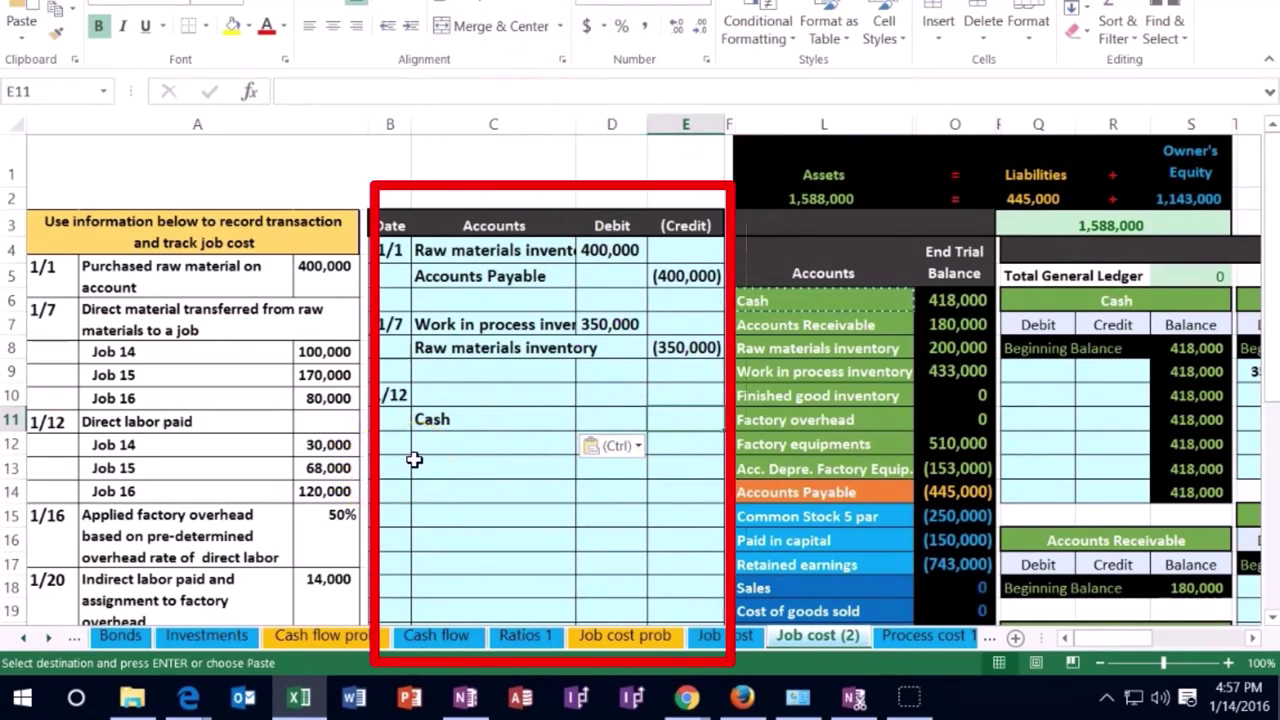
pyautogui.press('Escape')
pyautogui.write('-(')
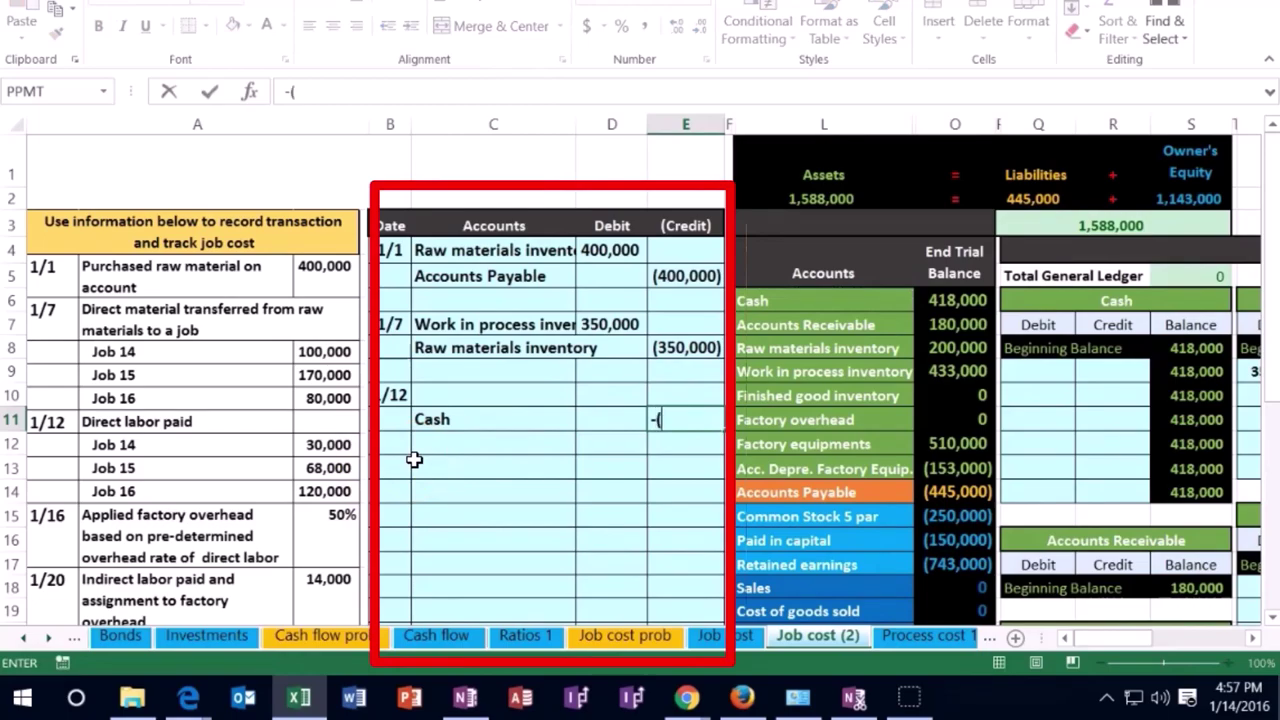
pyautogui.write('30000')
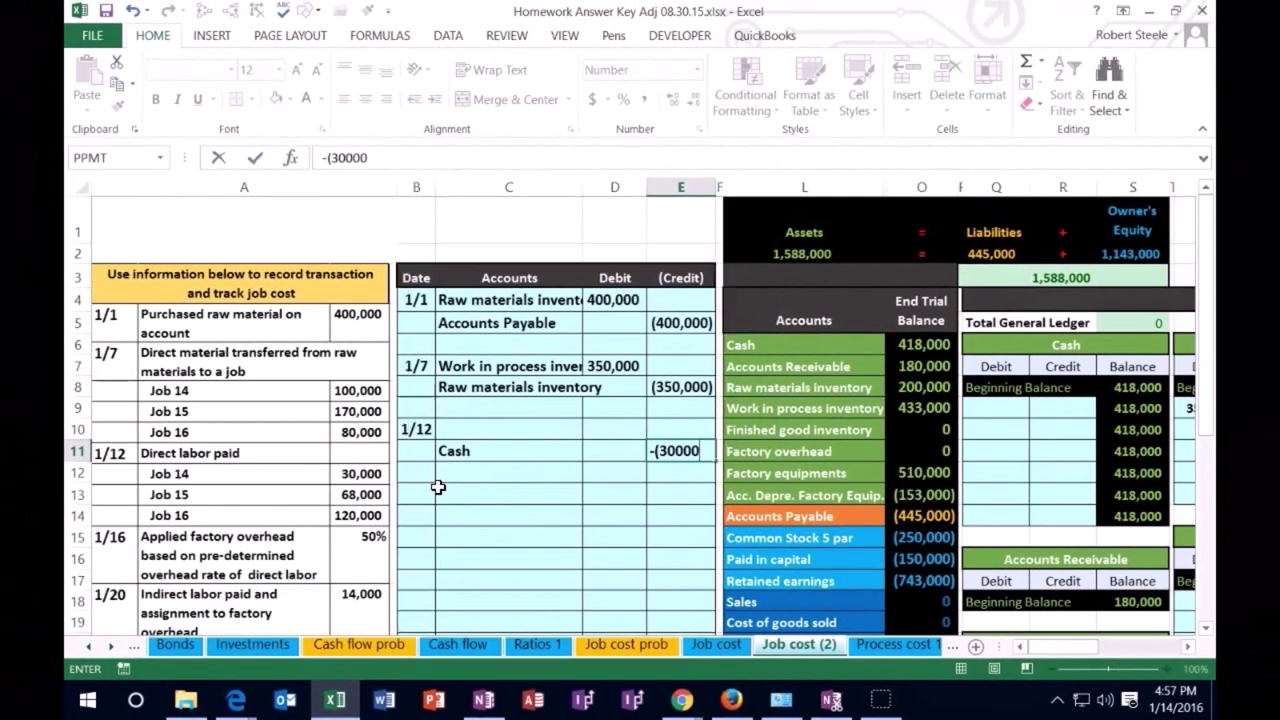